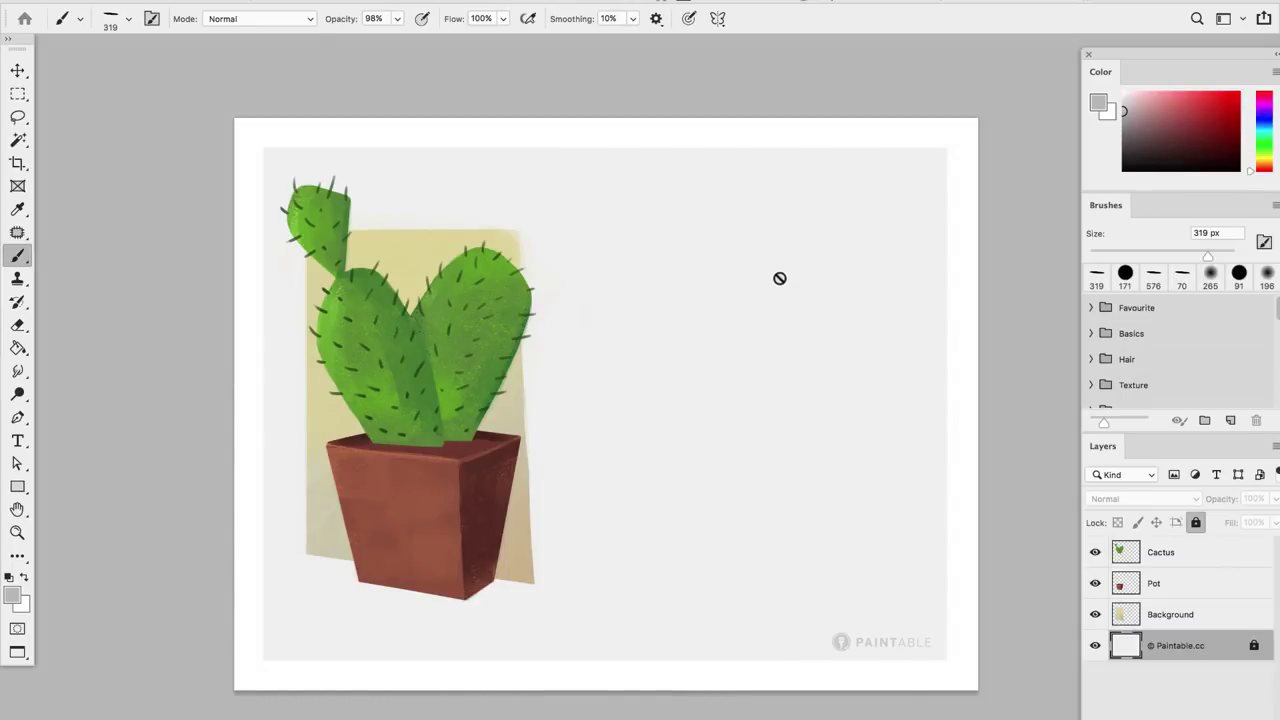
Step: Switch to the Move tool (V) and add four new empty layers
key("v")
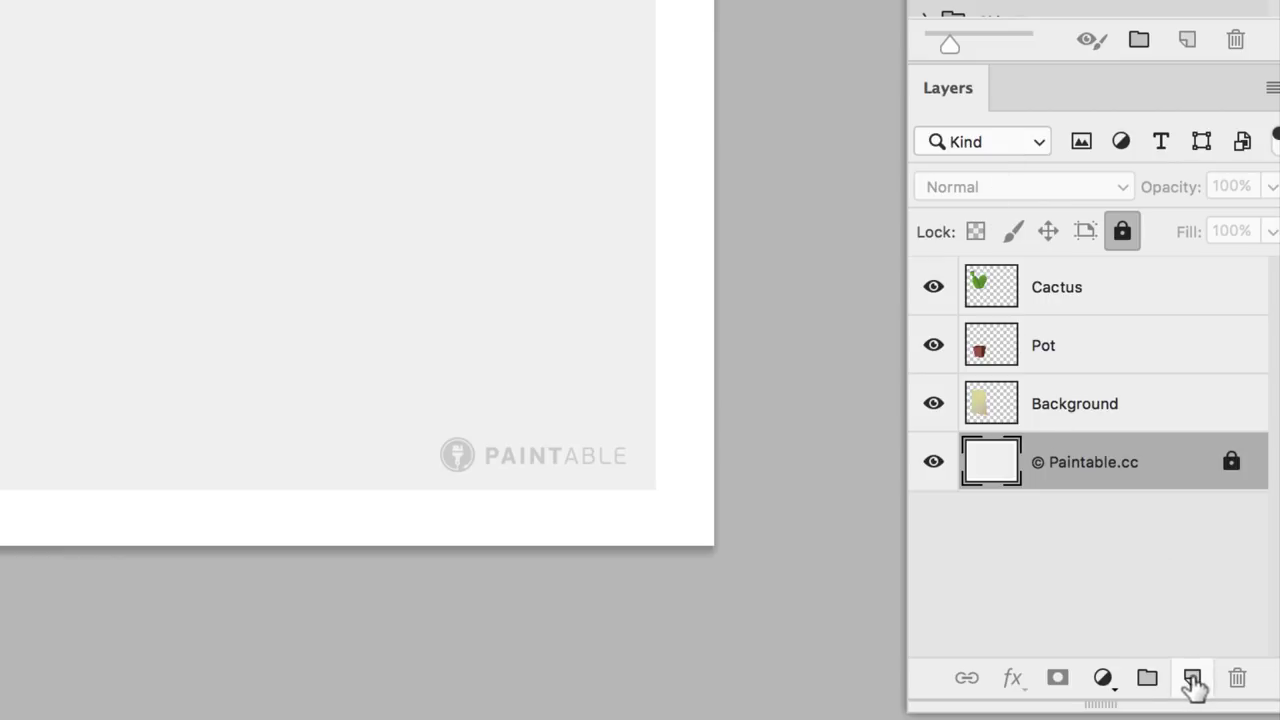
left_click(1192, 680)
left_click(1192, 680)
left_click(1193, 680)
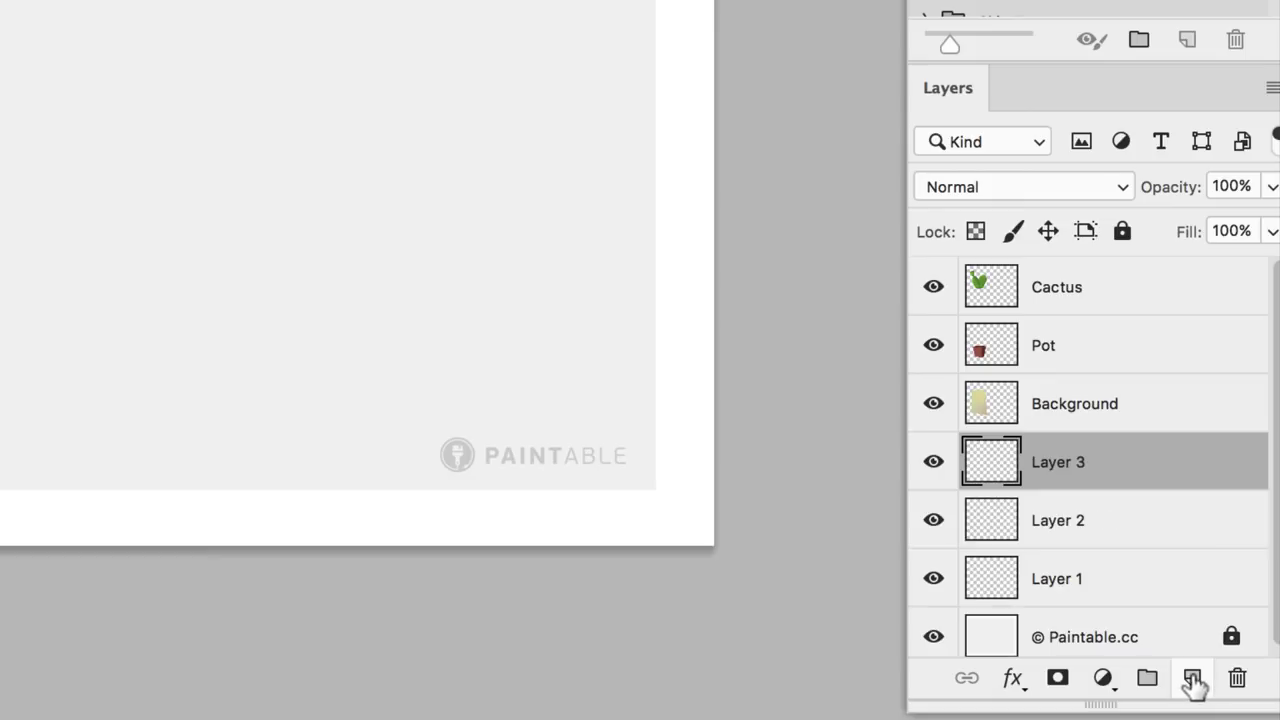
left_click(1193, 680)
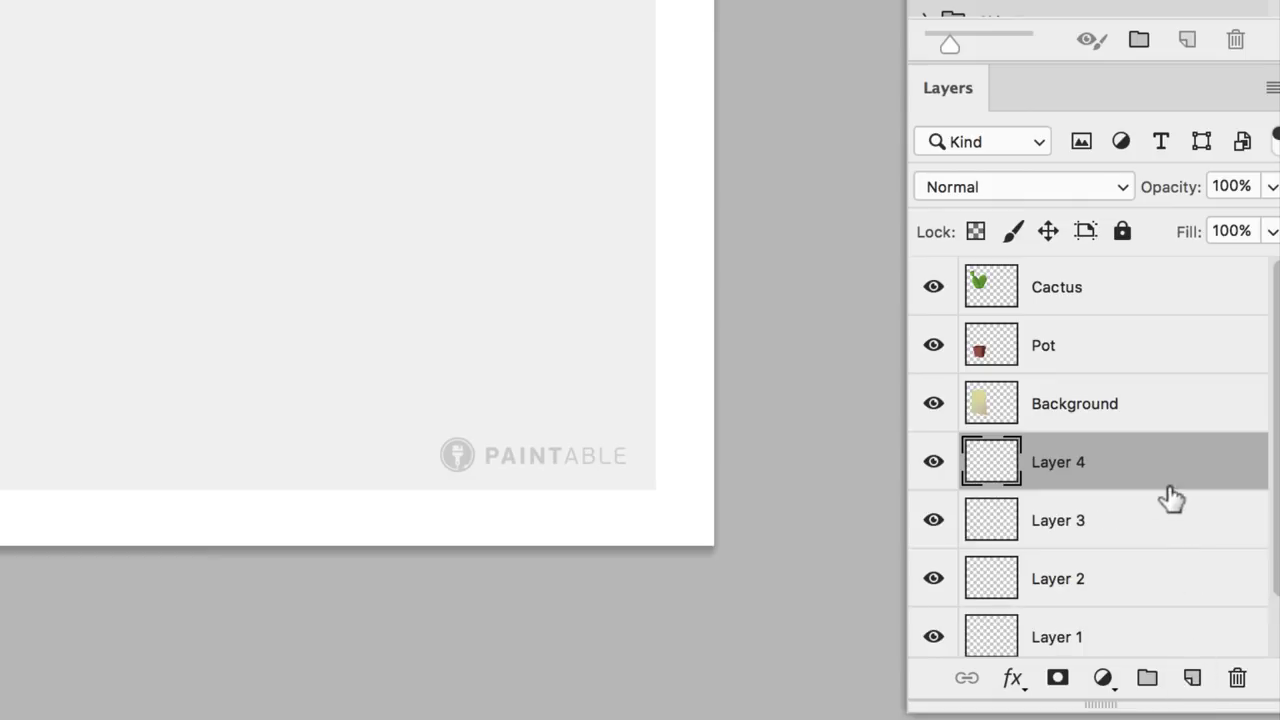
Step: Delete Layer 4, then select Layers 1 through 3 together and delete them
scroll(1158, 485, "down", 1)
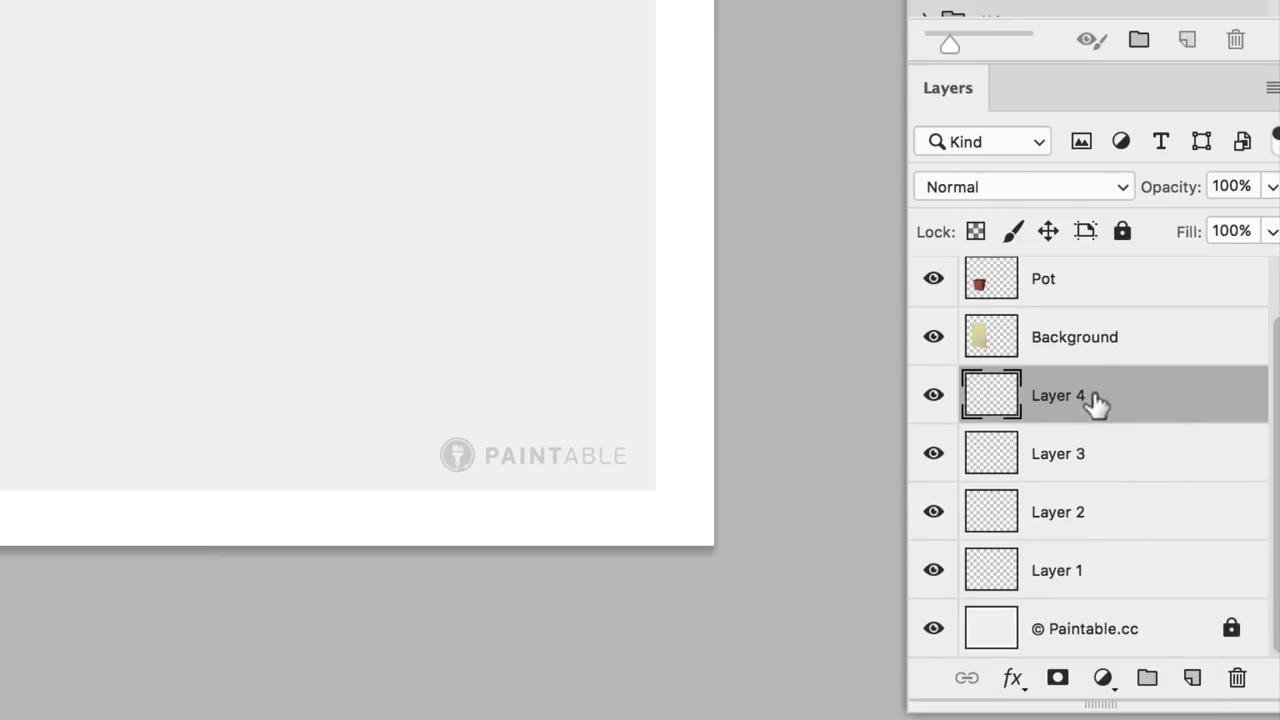
left_click_drag(1107, 398, 1237, 680)
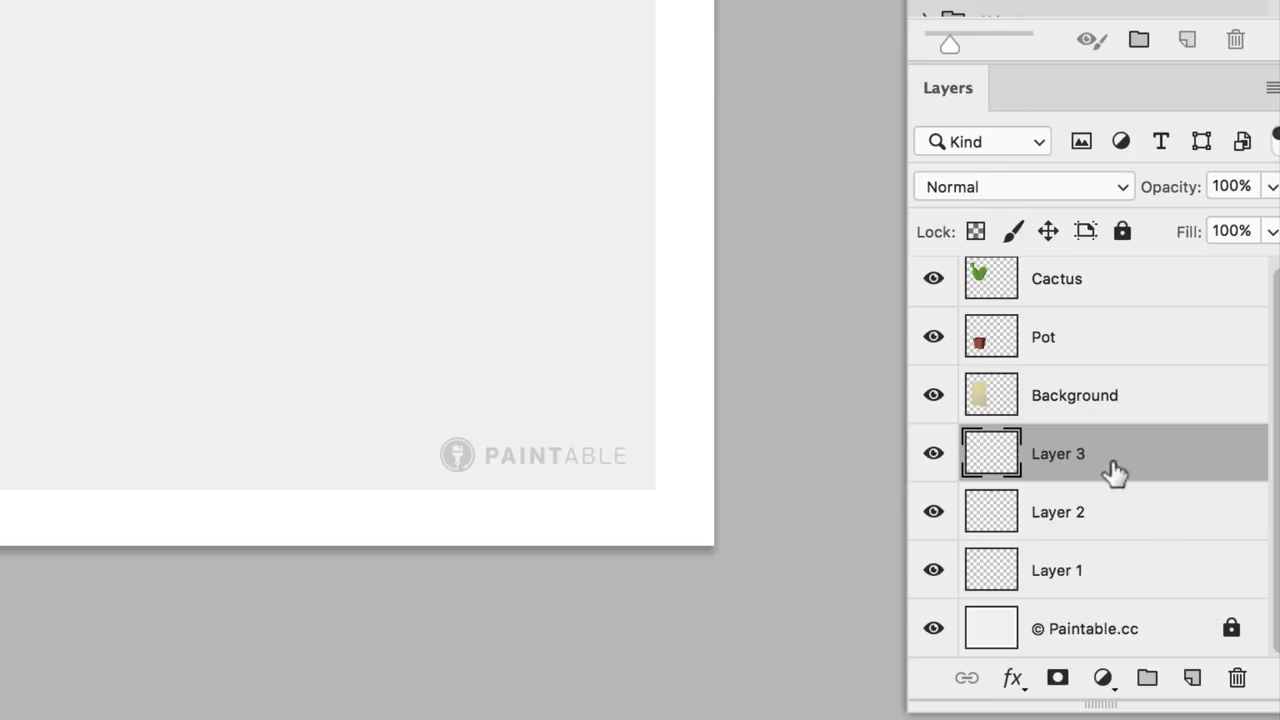
left_click(1129, 579)
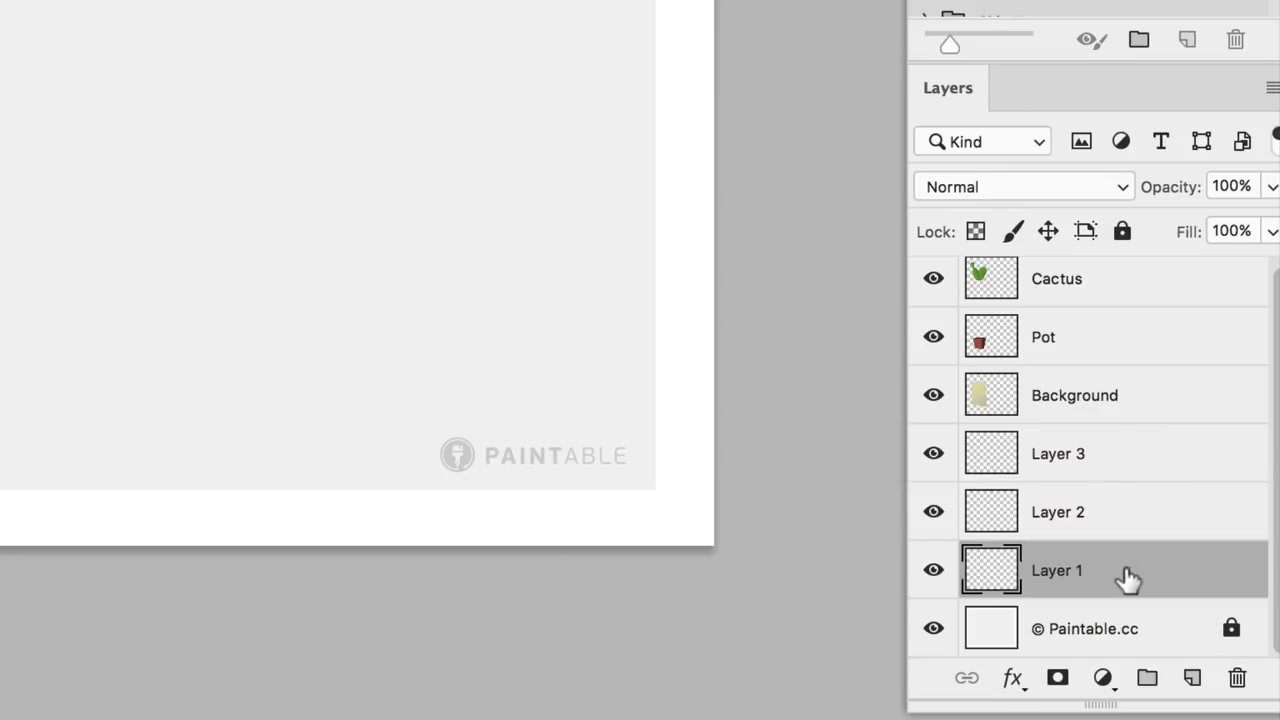
left_click(1120, 458)
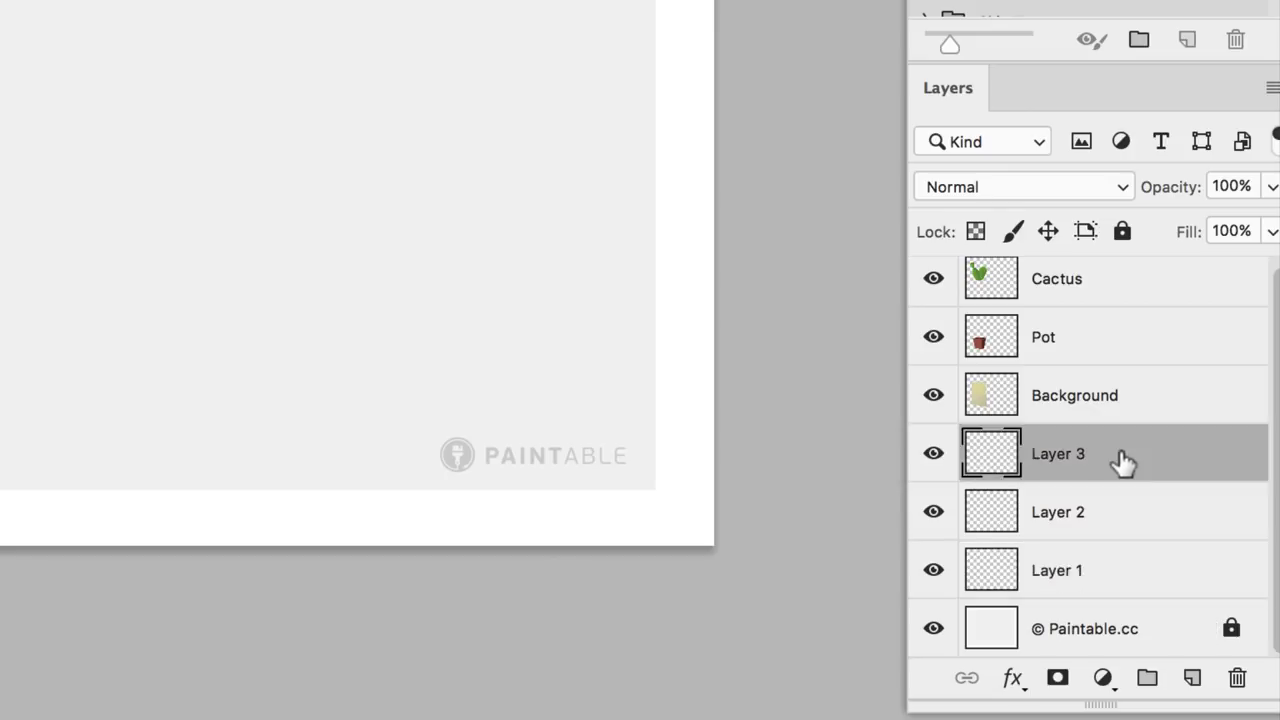
left_click(1130, 565, "shift")
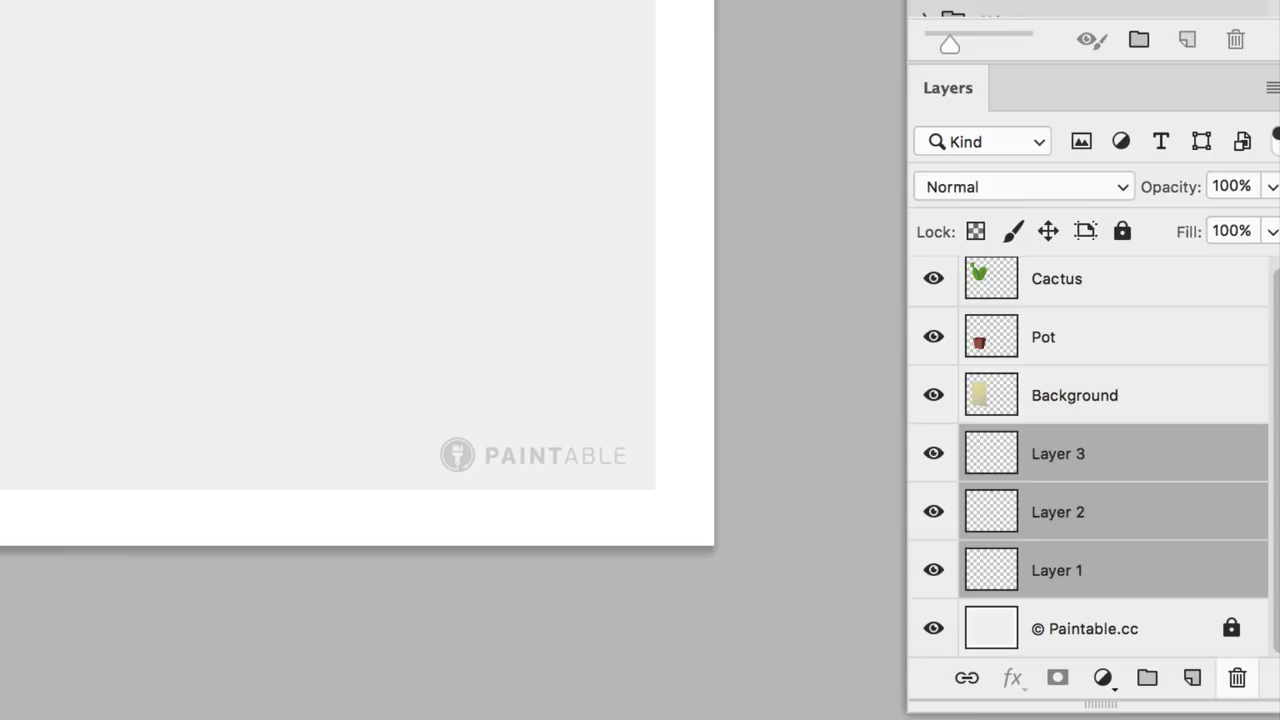
key("Delete")
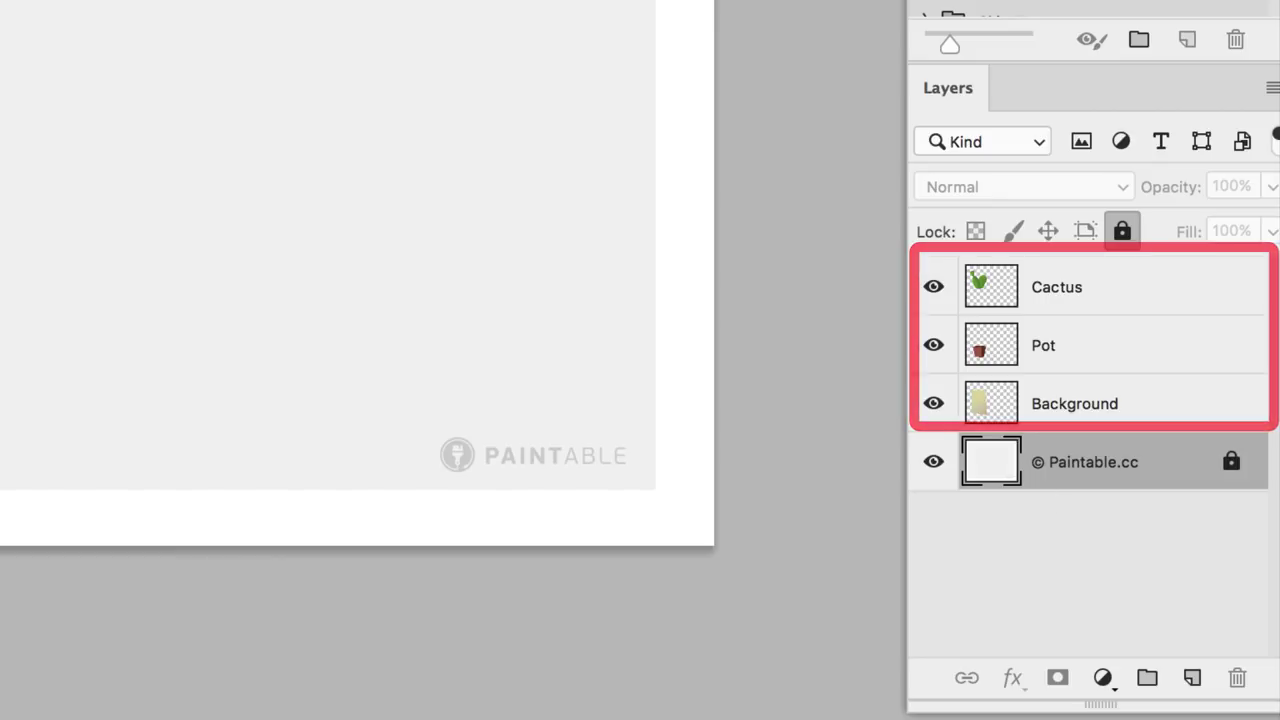
left_click(893, 548)
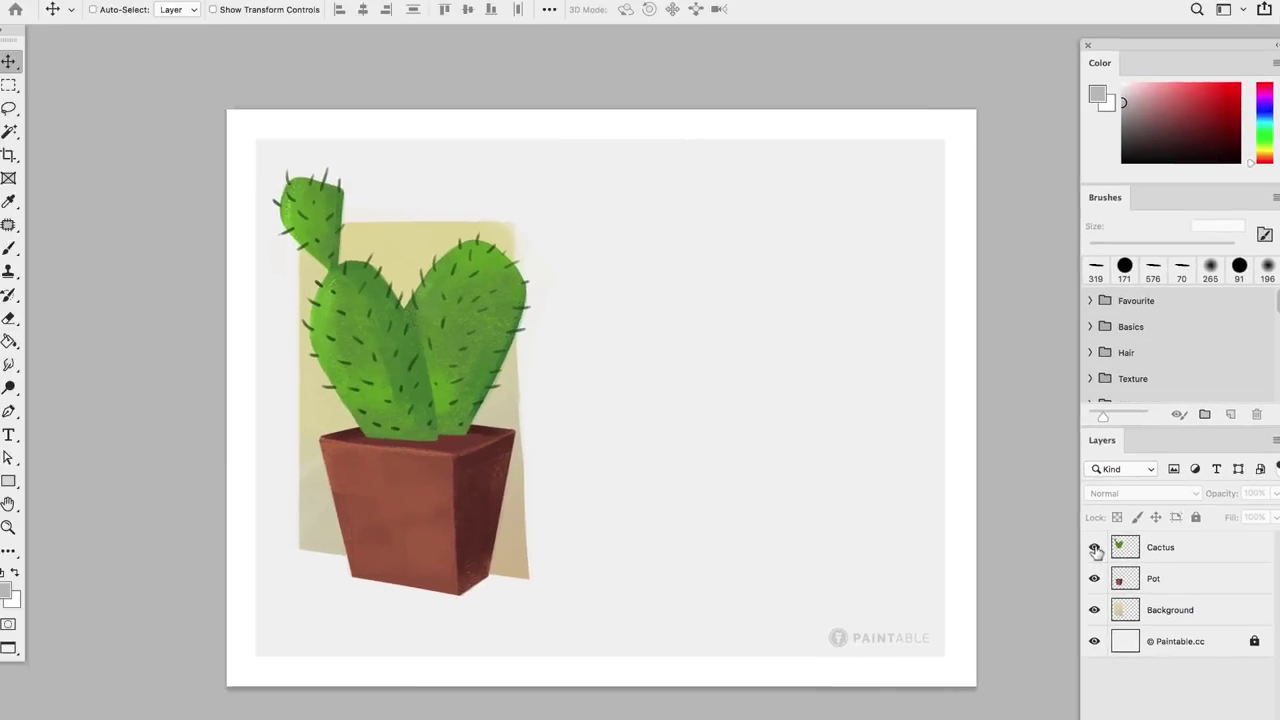
left_click(995, 387)
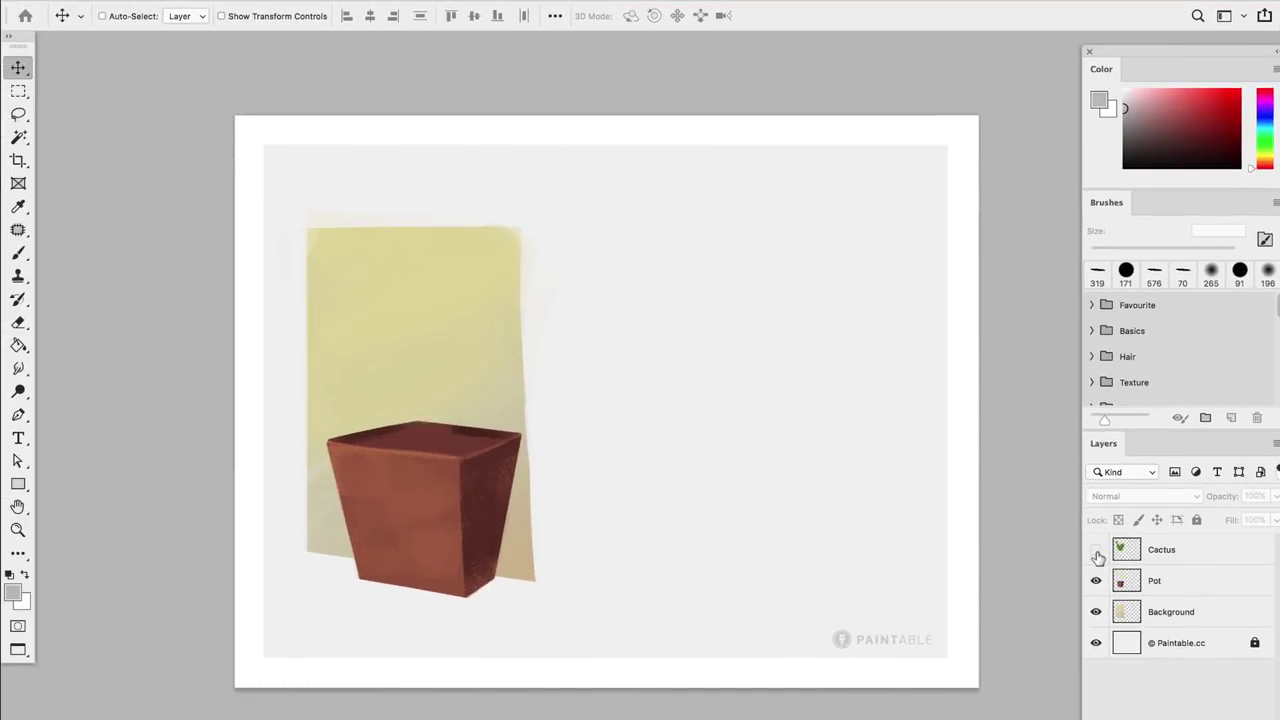
left_click(1096, 550)
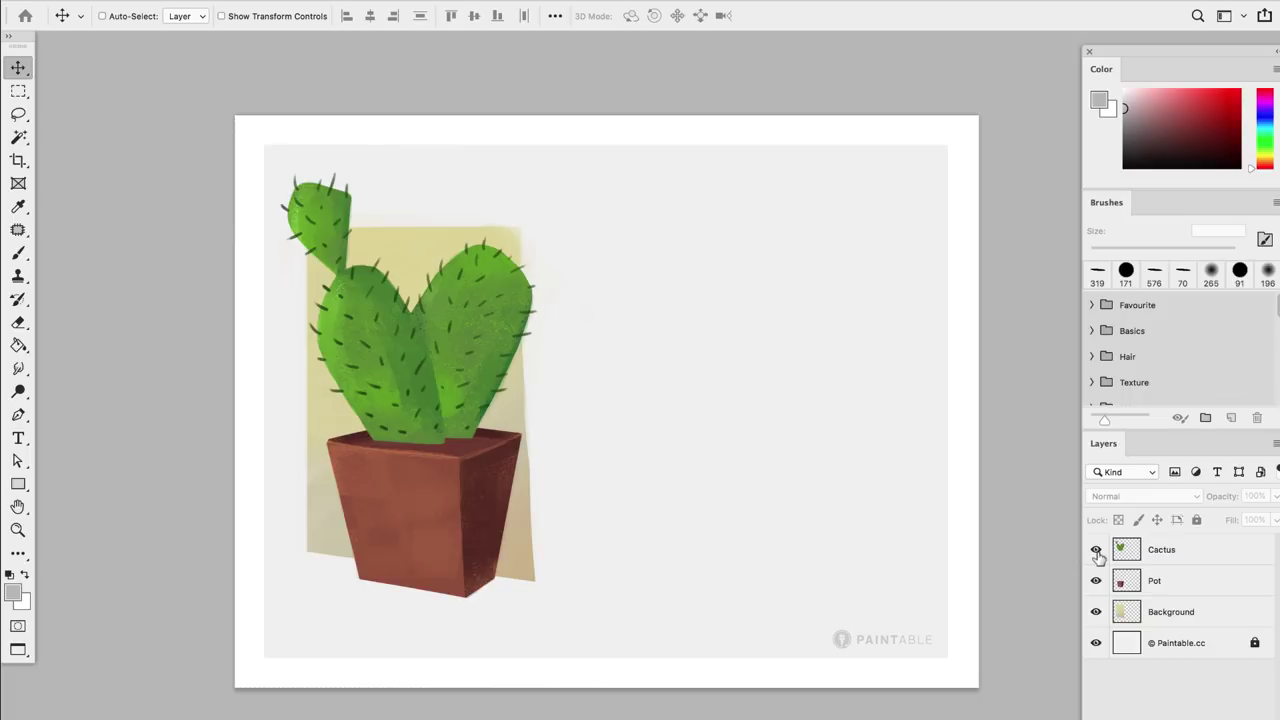
left_click(1200, 612)
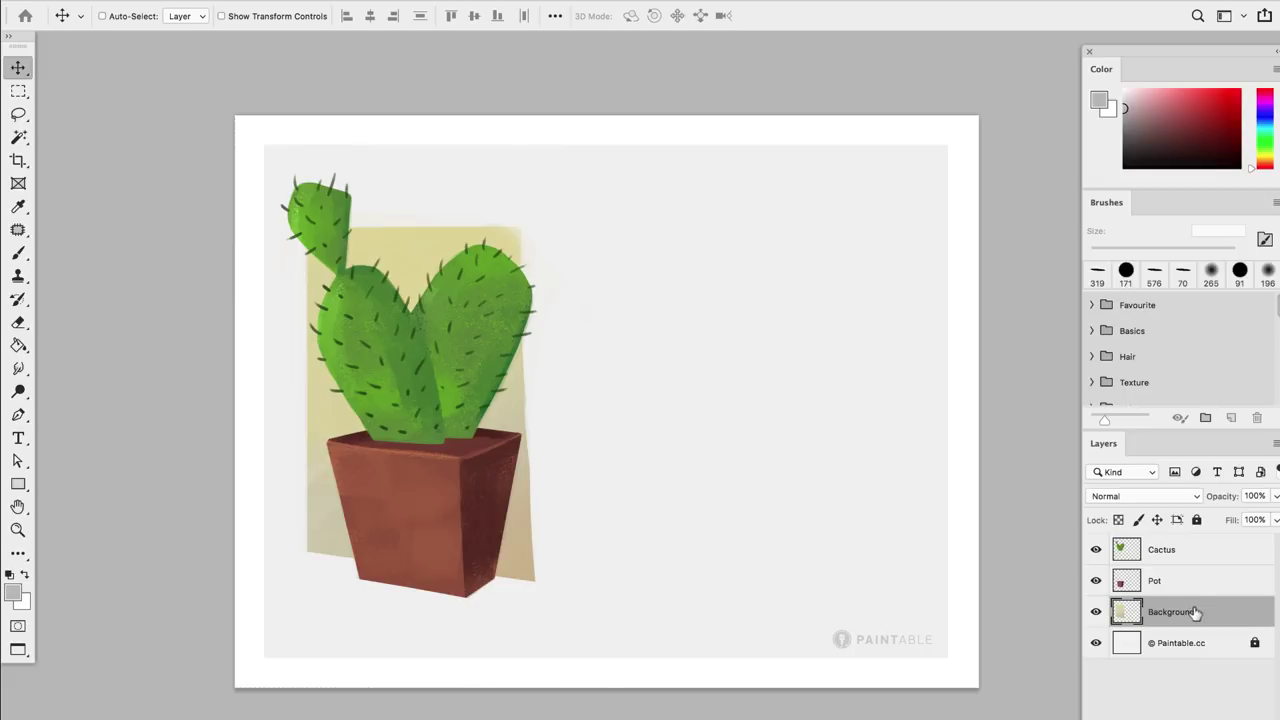
left_click_drag(1170, 620, 1197, 535)
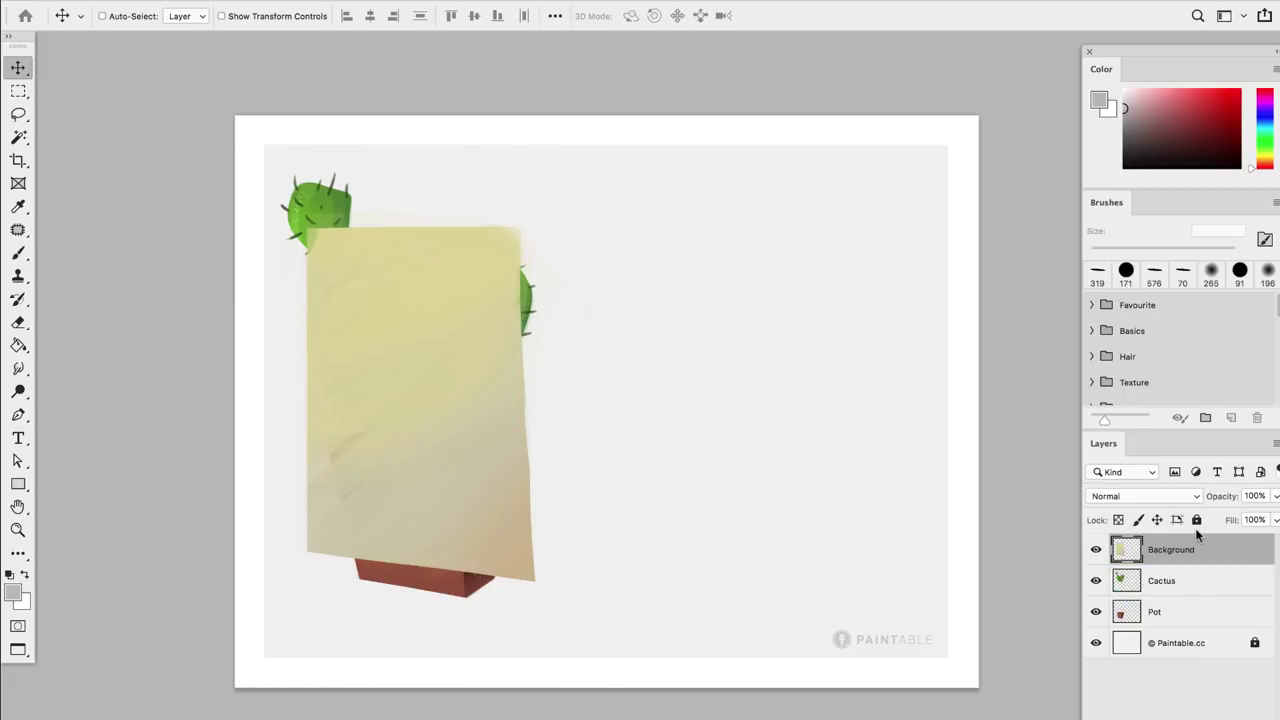
left_click(1186, 588)
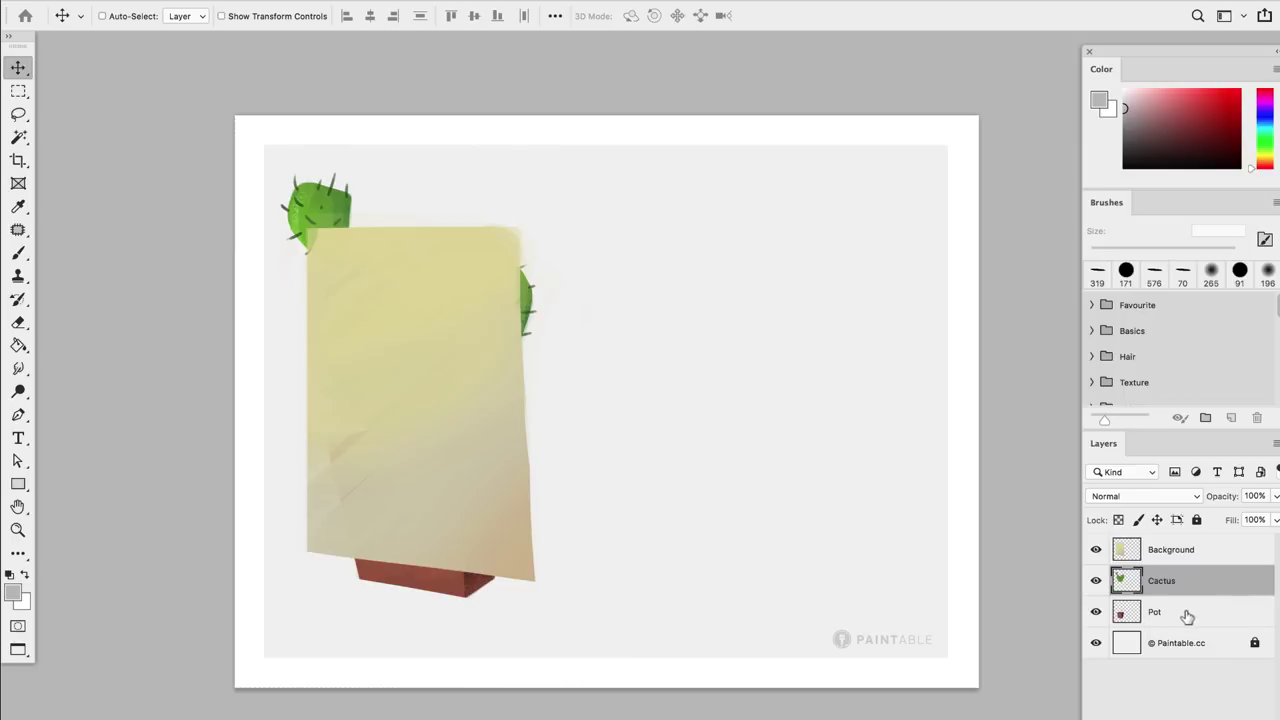
left_click(1185, 615, "shift")
left_click_drag(1183, 620, 1185, 537)
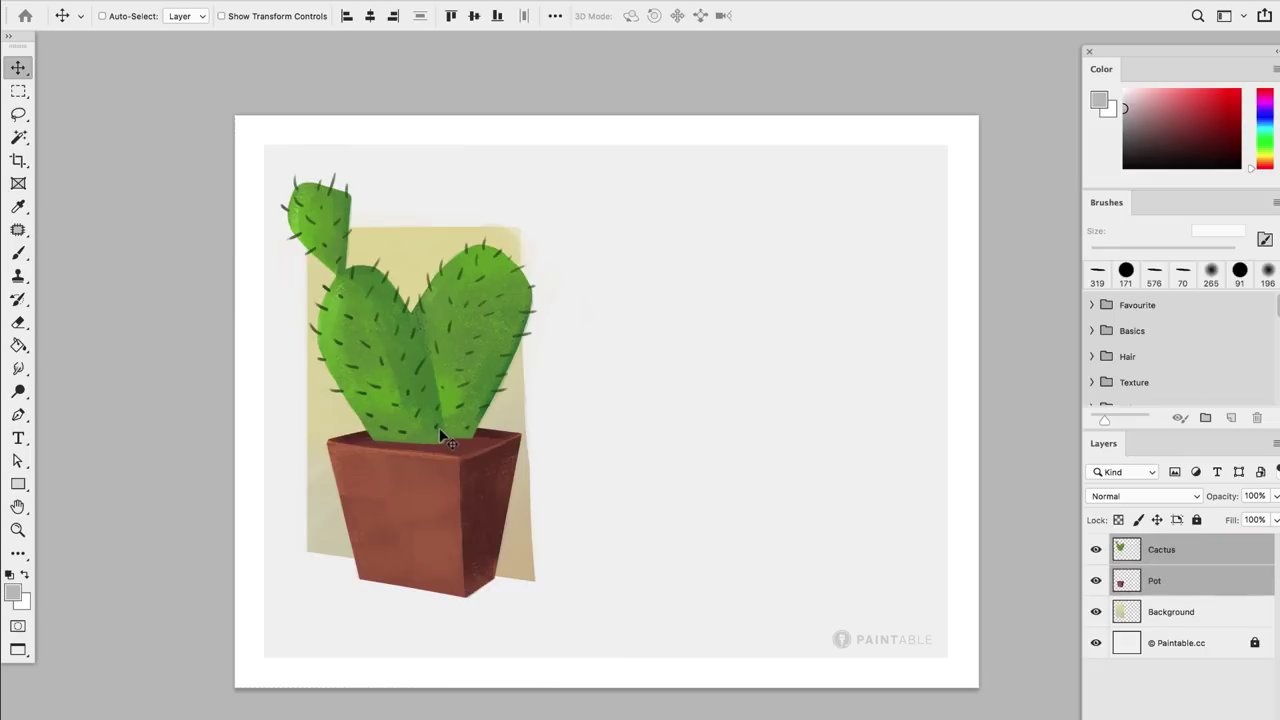
left_click(903, 318)
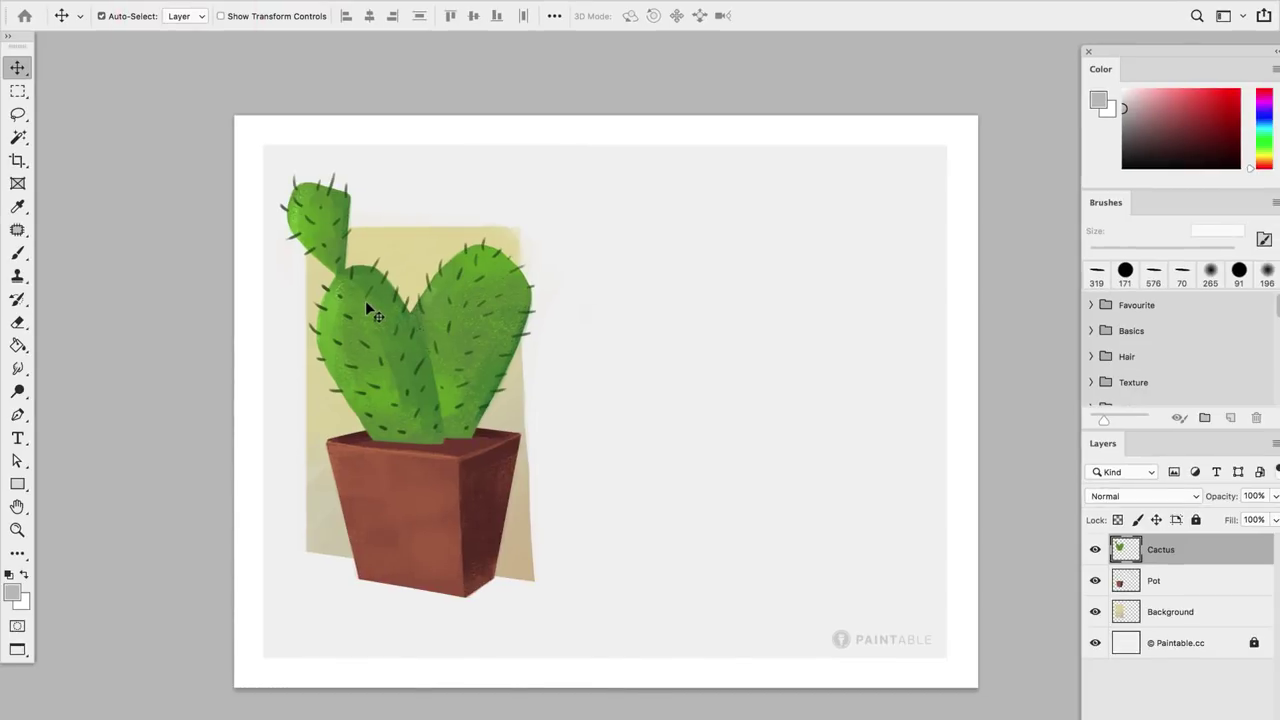
left_click(393, 239)
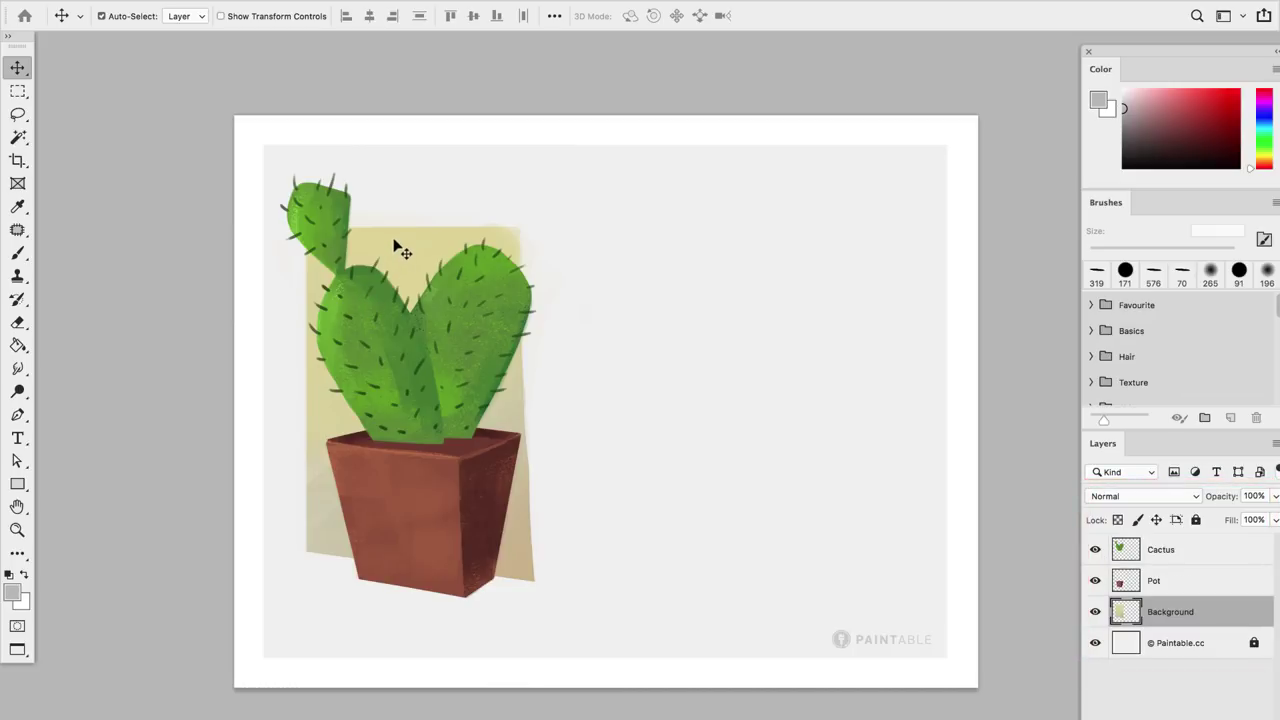
left_click(388, 492)
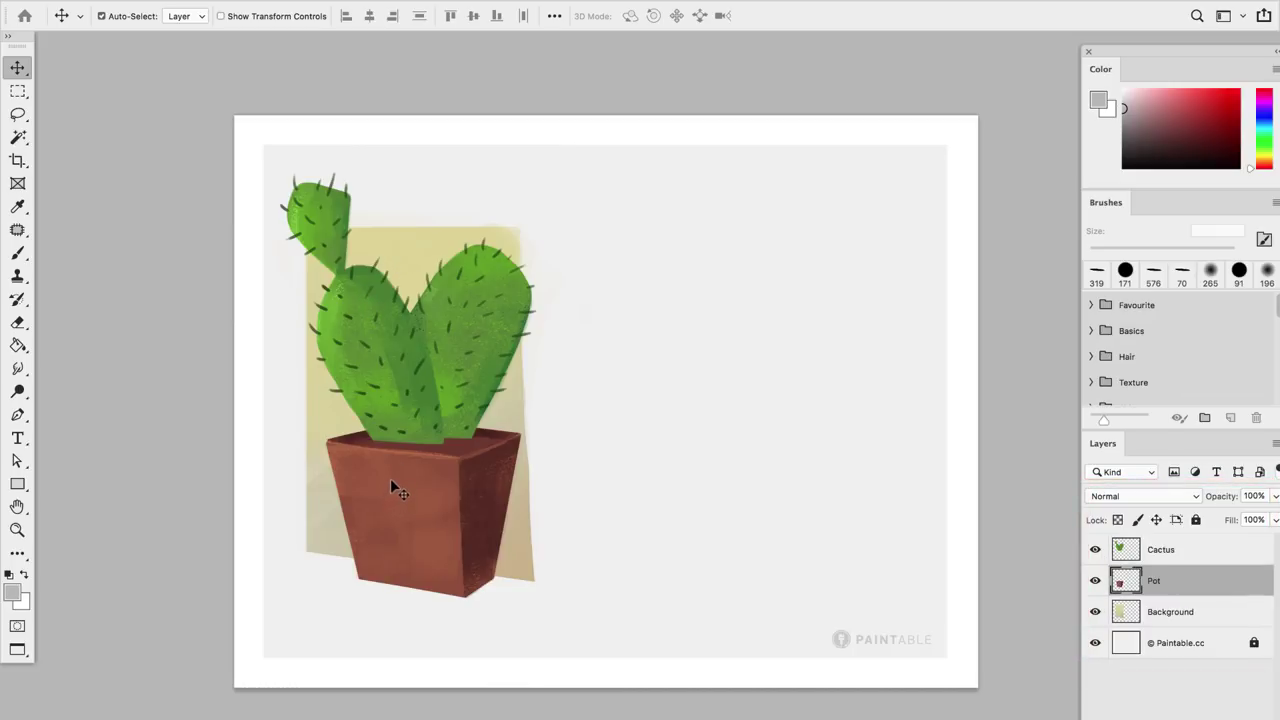
left_click(380, 338)
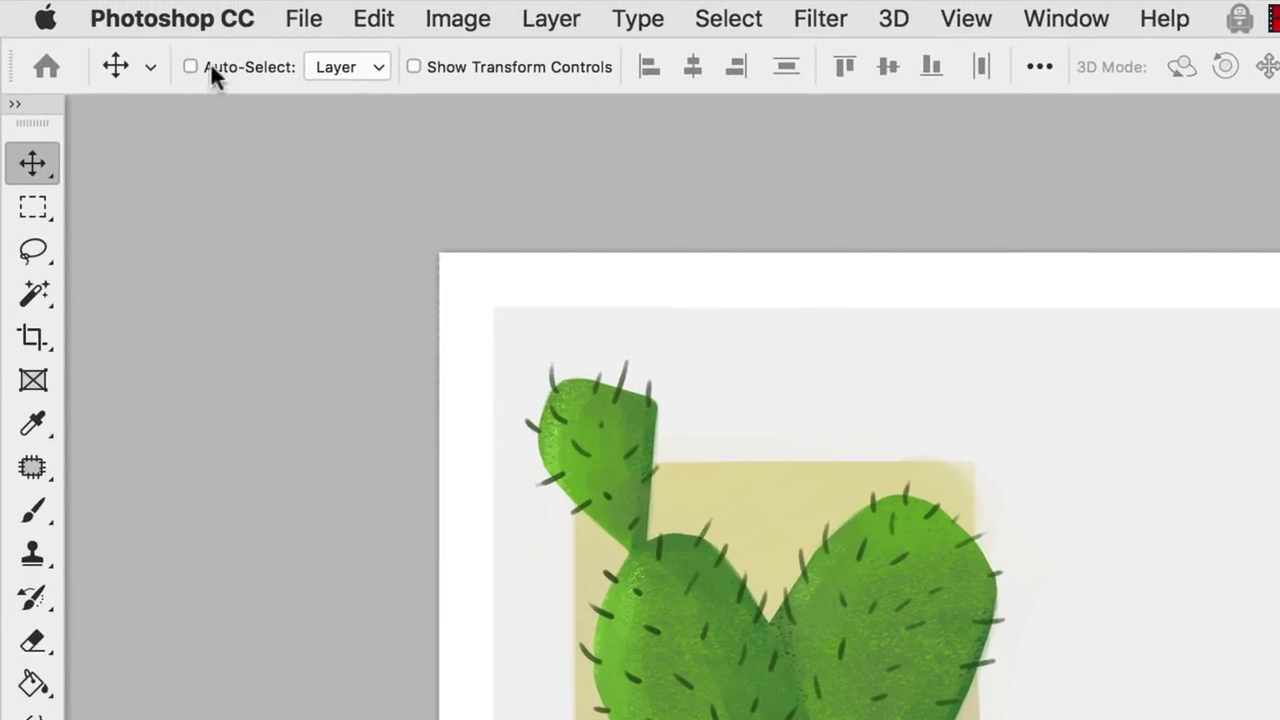
left_click(348, 62)
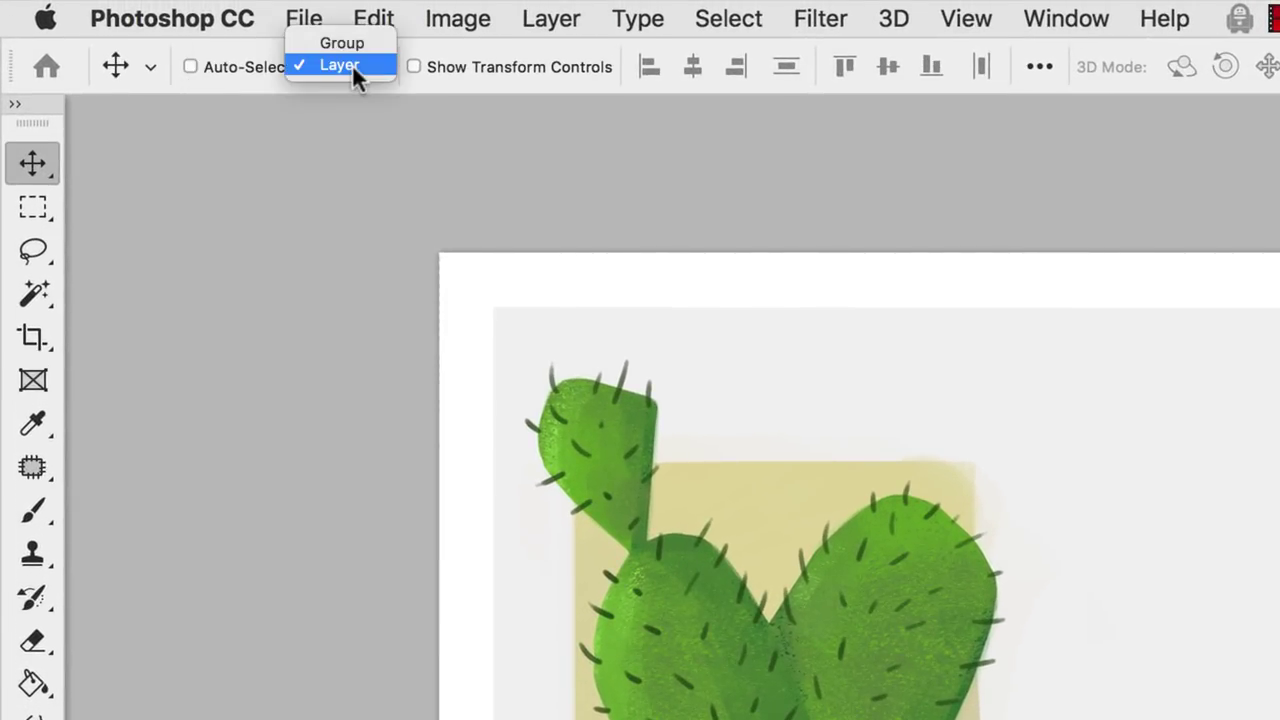
left_click(348, 62)
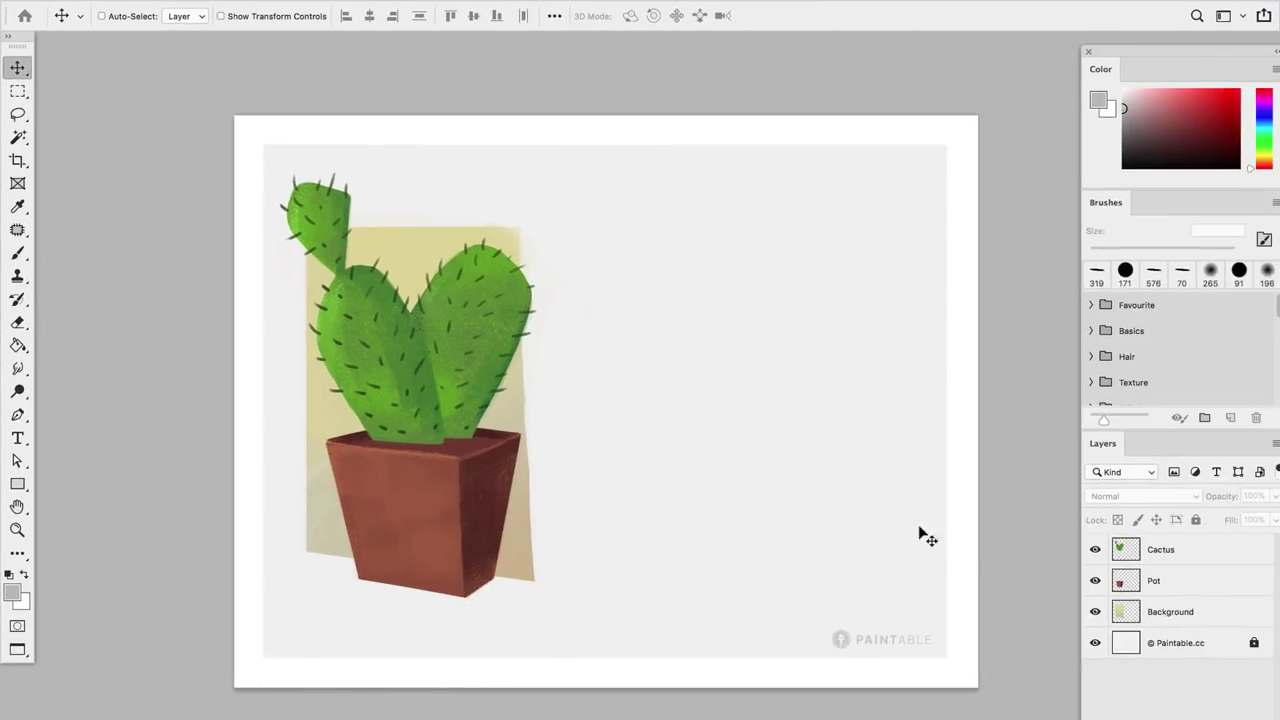
Step: Select the Cactus layer and drag the cactus up off the pot, to the right of the yellow paper
left_click(1186, 554)
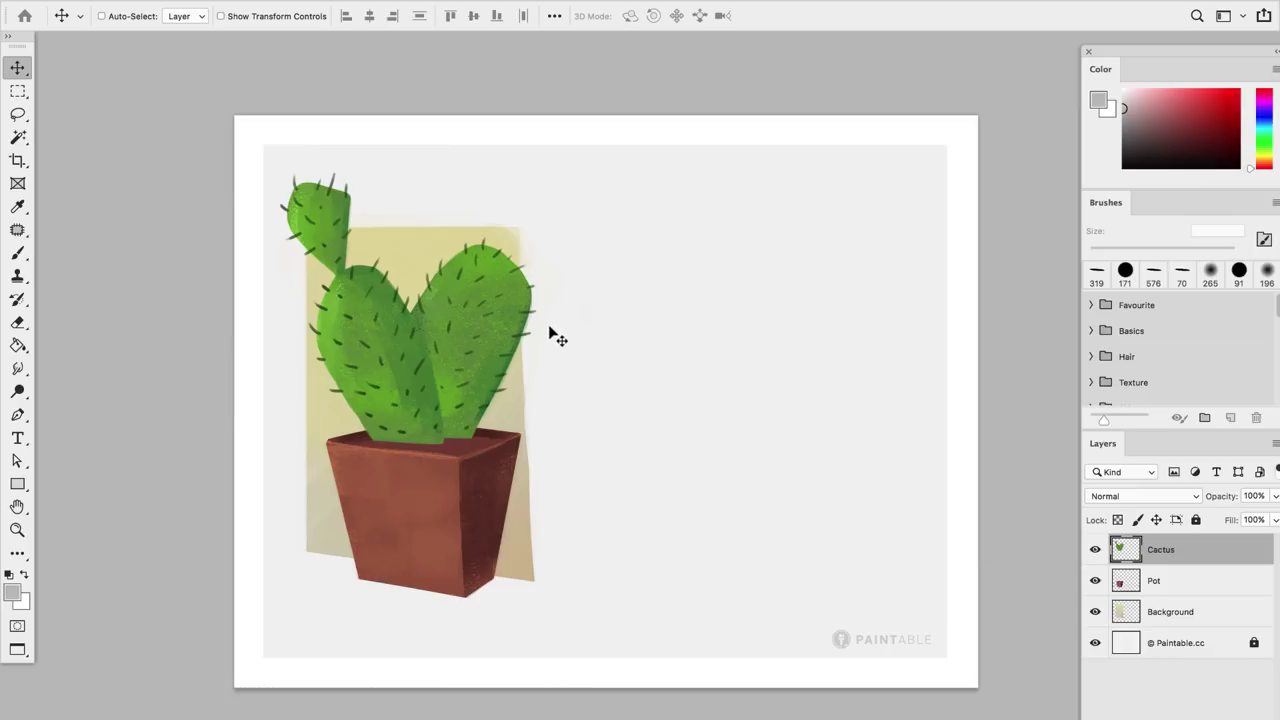
left_click_drag(432, 354, 500, 330)
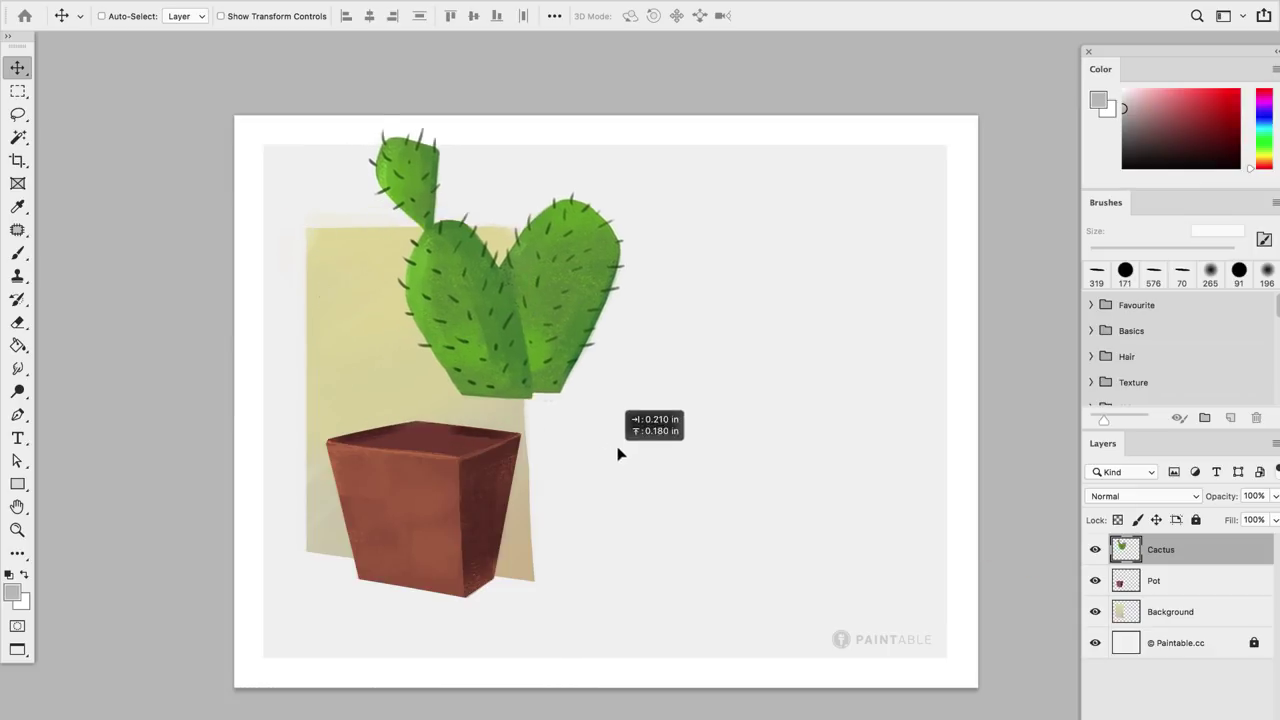
left_click_drag(618, 455, 655, 459)
left_click_drag(812, 467, 850, 509)
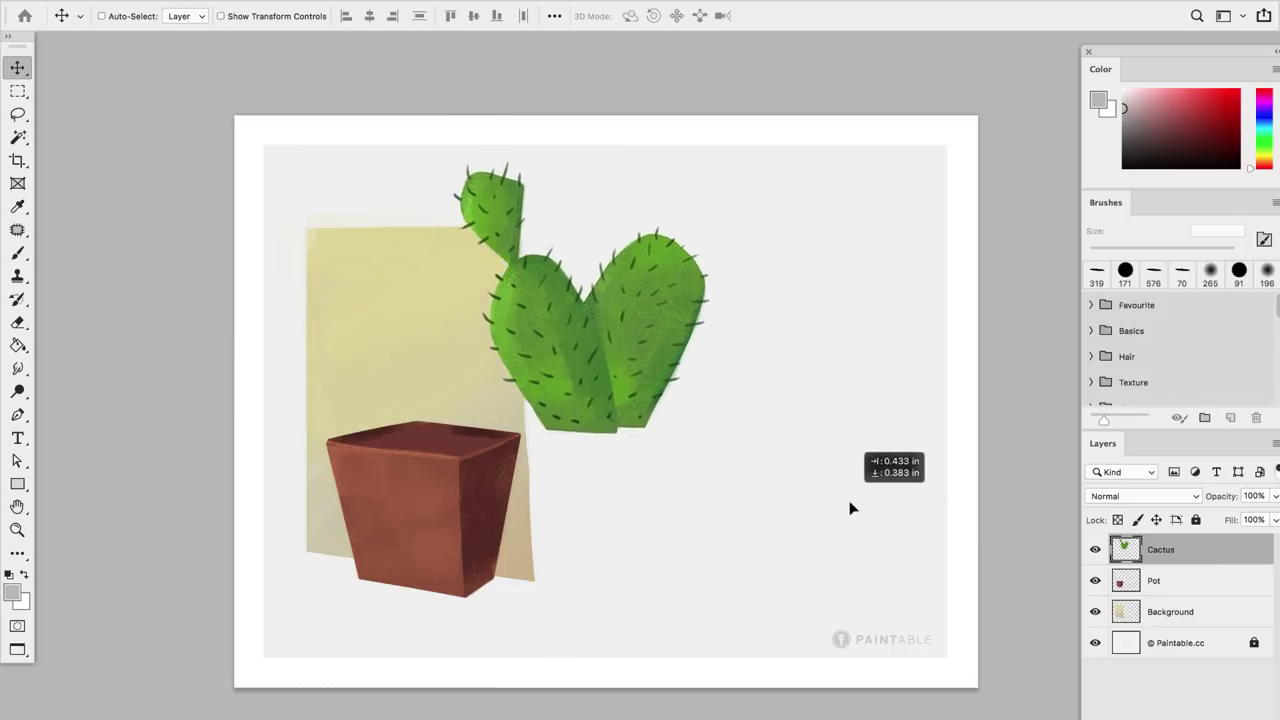
left_click_drag(328, 399, 437, 442)
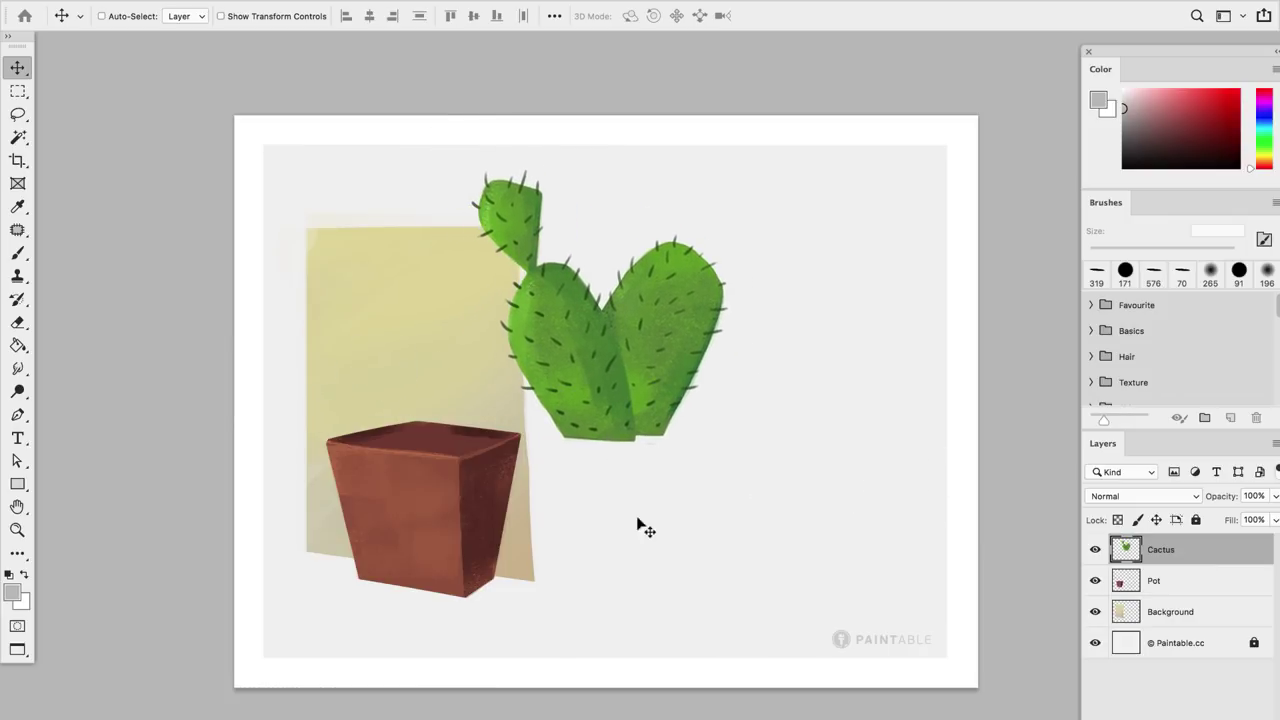
left_click_drag(640, 527, 666, 531)
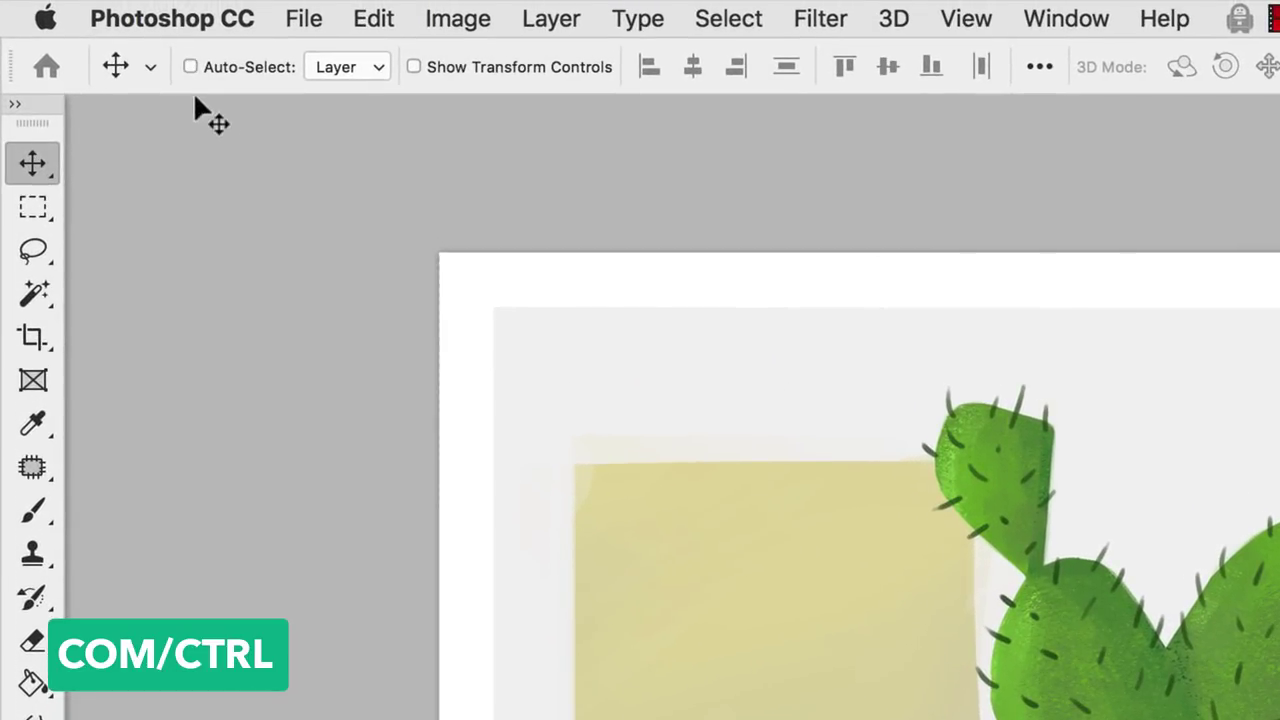
Step: Select the Pot layer on the canvas and move the pot under the cactus
key("super")
key("super")
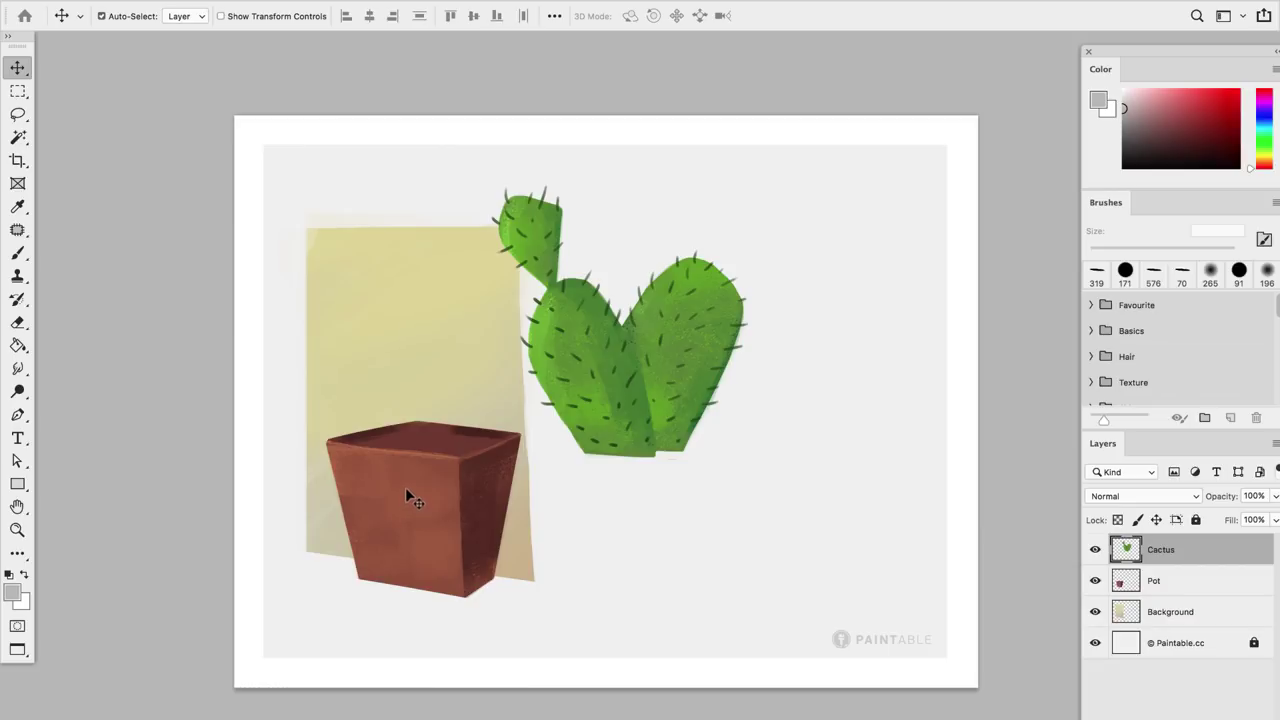
left_click(406, 495)
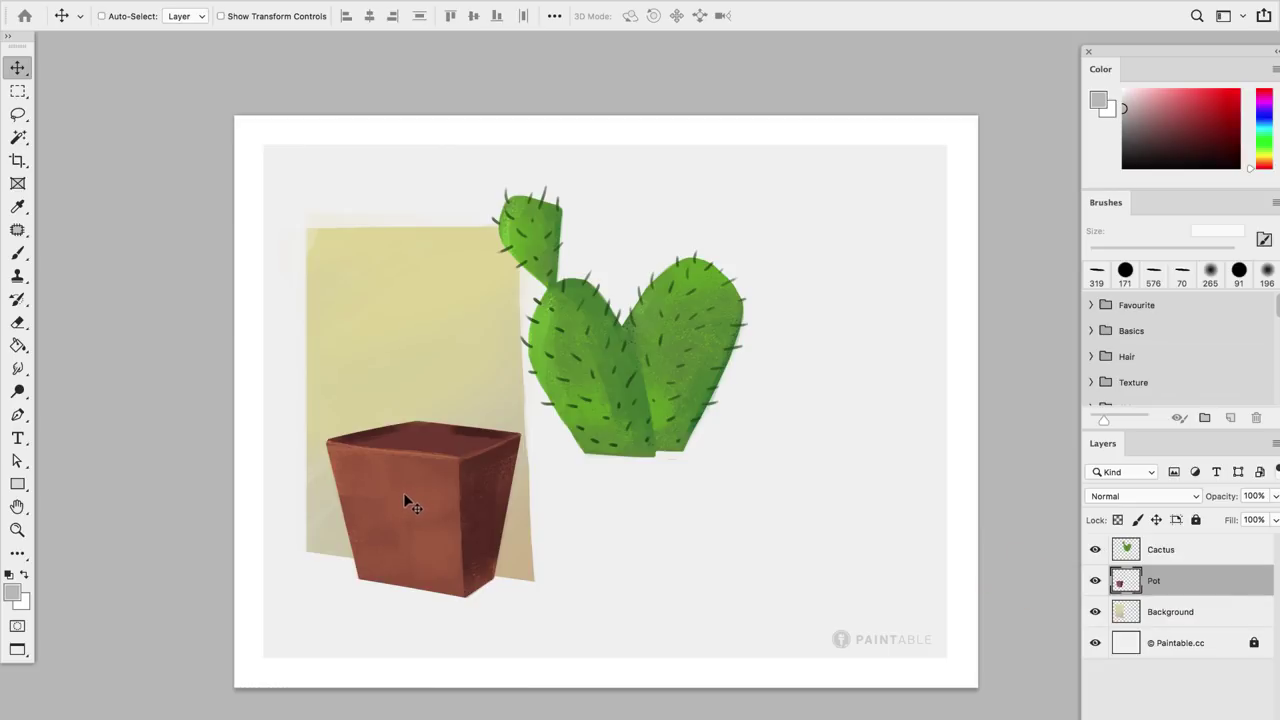
left_click_drag(405, 496, 606, 518)
Step: Add the Cactus layer to the selection and drag both onto the yellow panel
key("ctrl")
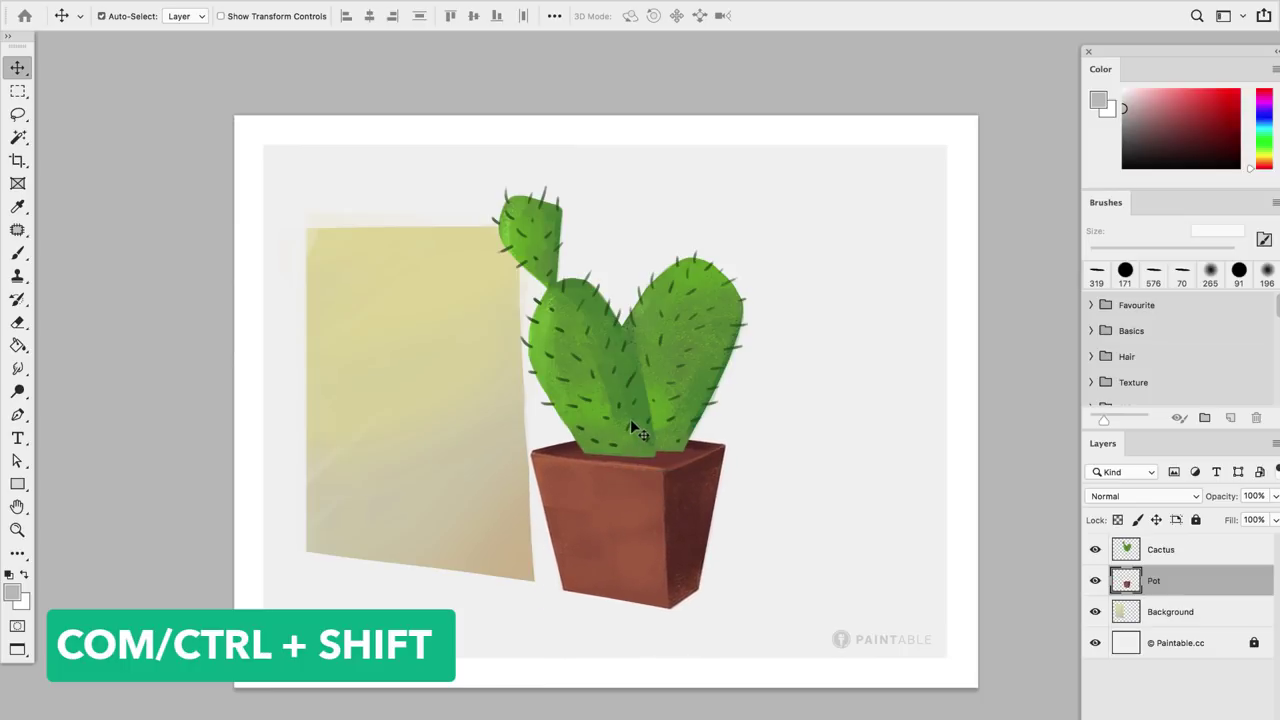
left_click(629, 415, "ctrl+shift")
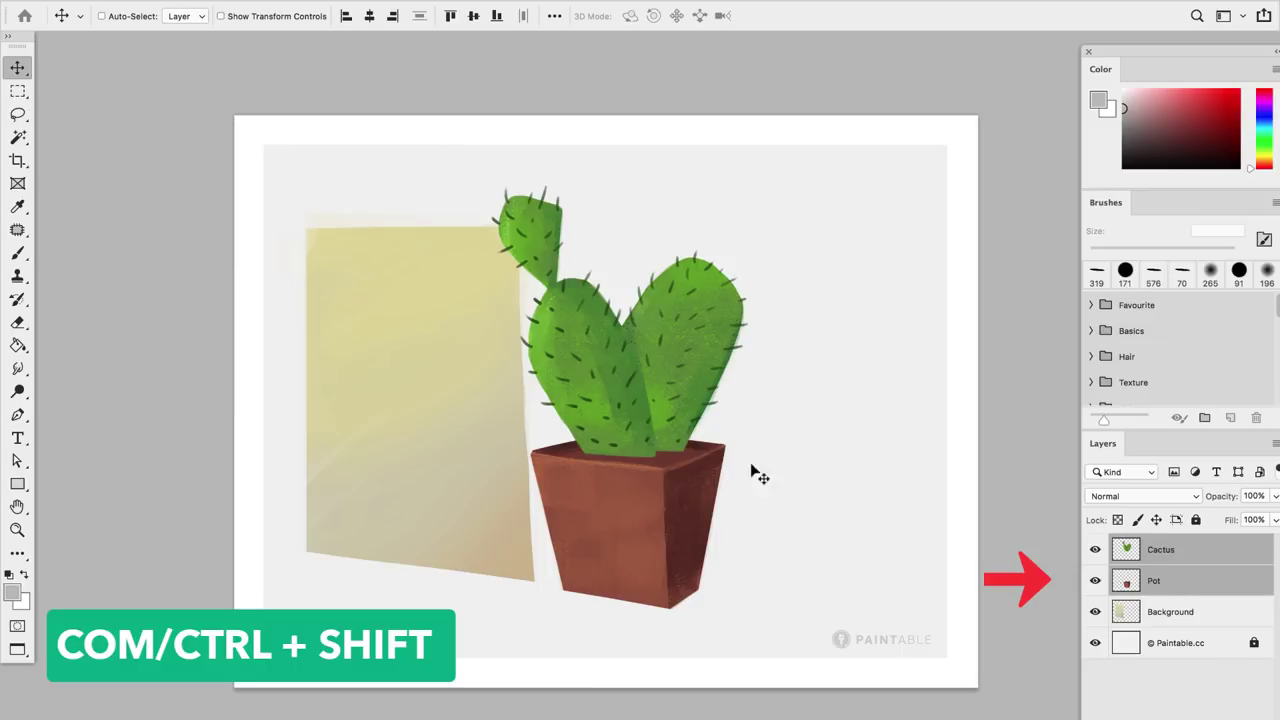
left_click_drag(674, 526, 437, 499)
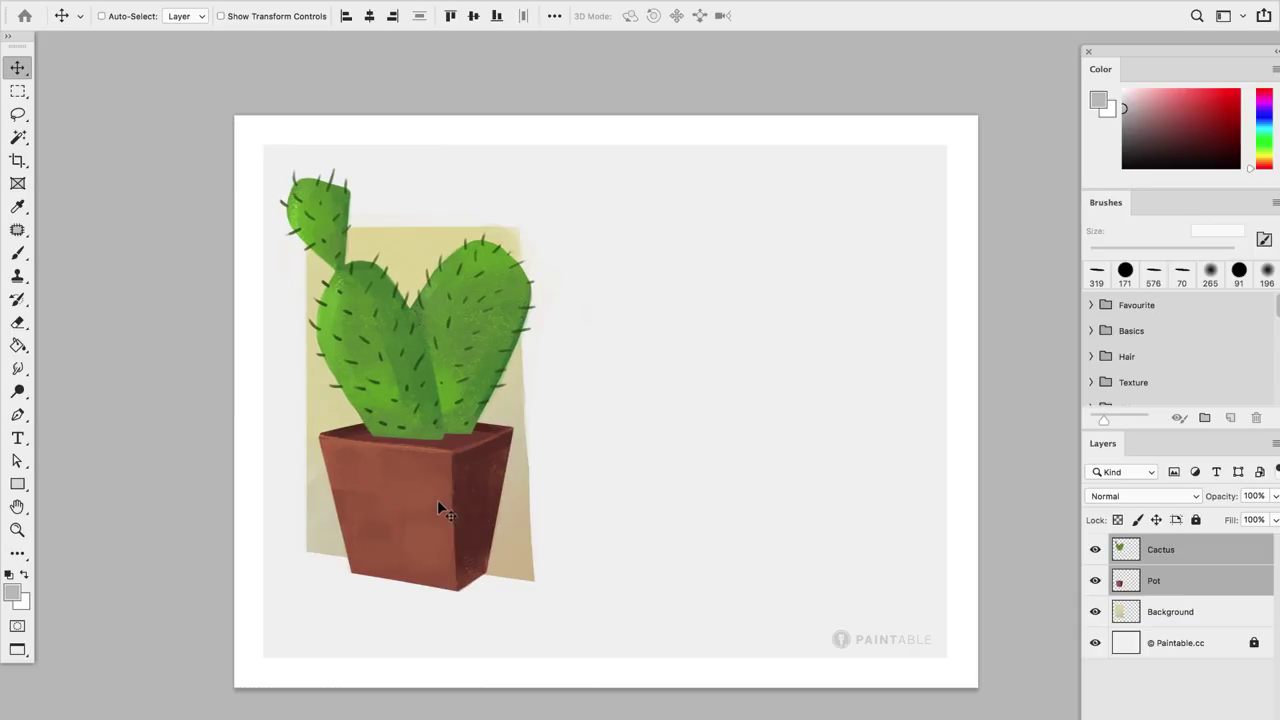
left_click(838, 258)
key("alt")
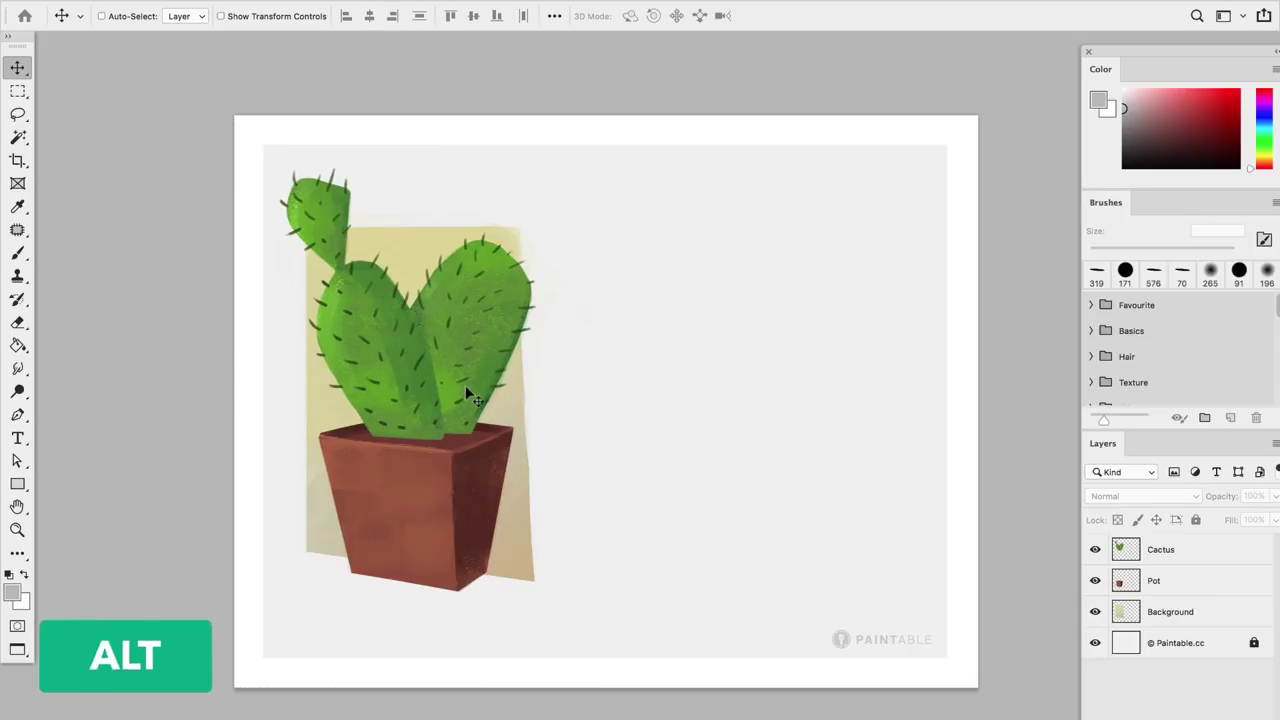
left_click(446, 372, "ctrl")
left_click(428, 471, "ctrl+shift")
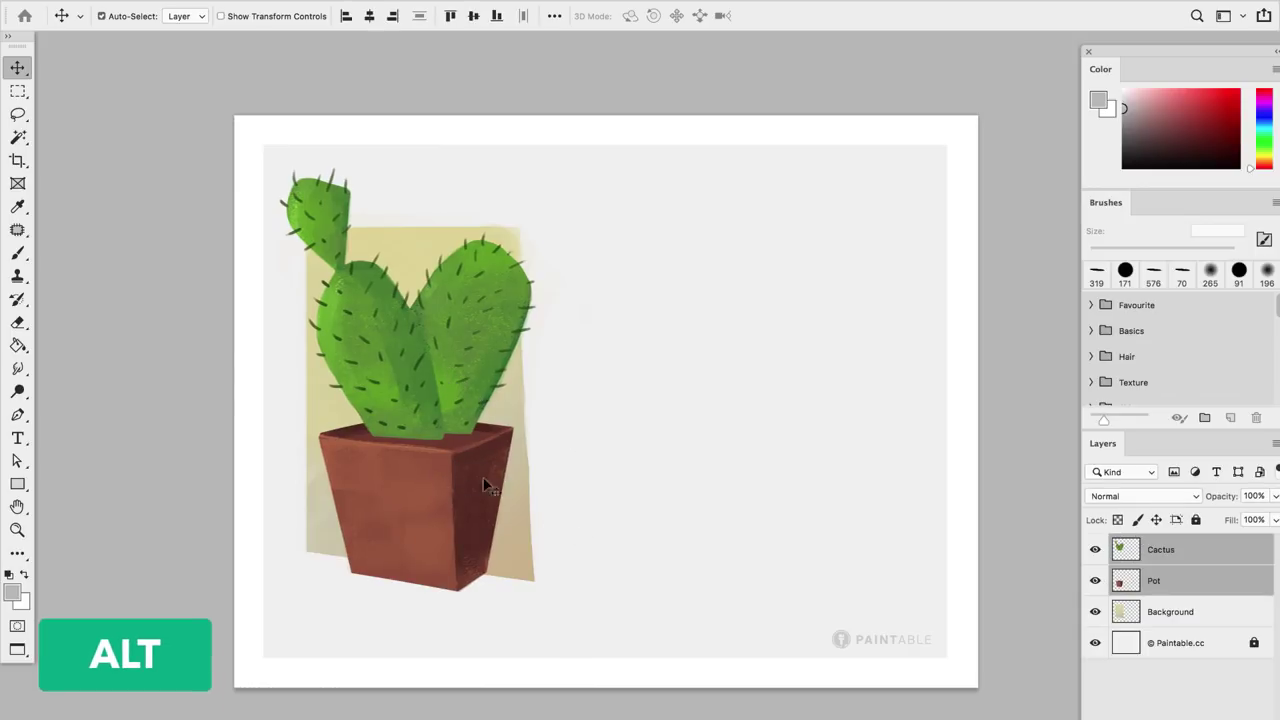
left_click(511, 488, "ctrl+shift")
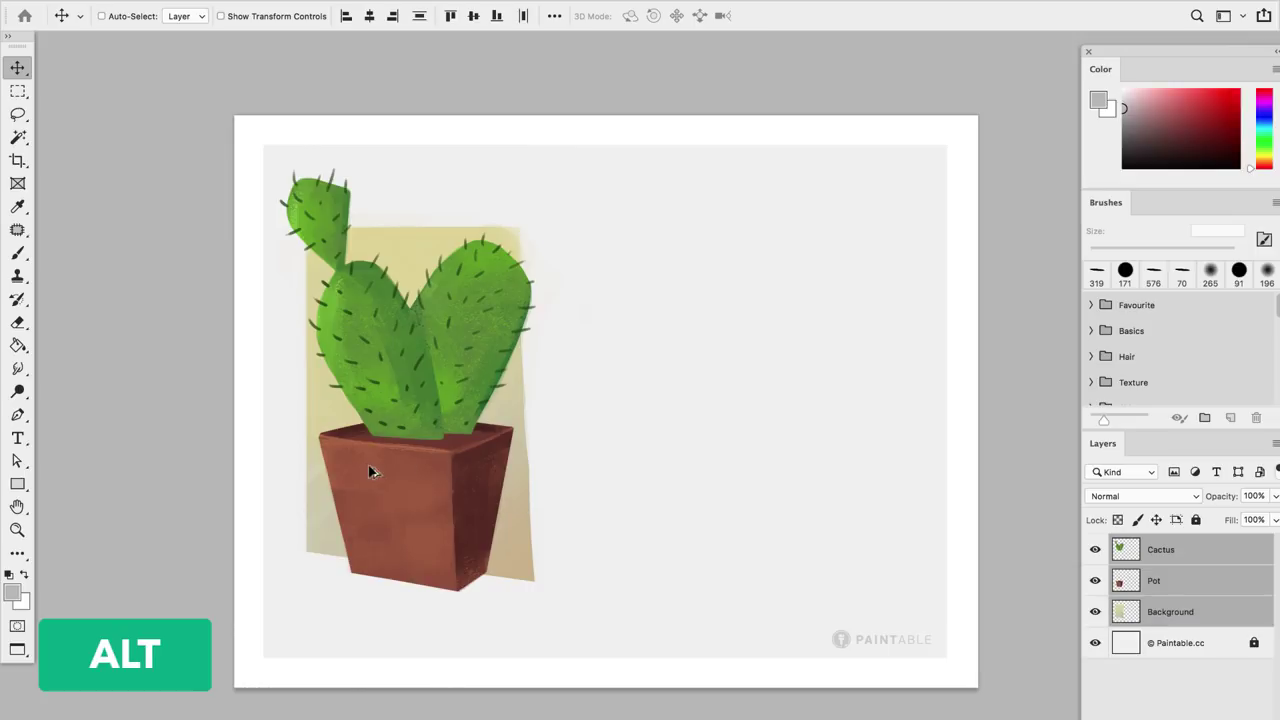
left_click_drag(370, 472, 687, 490)
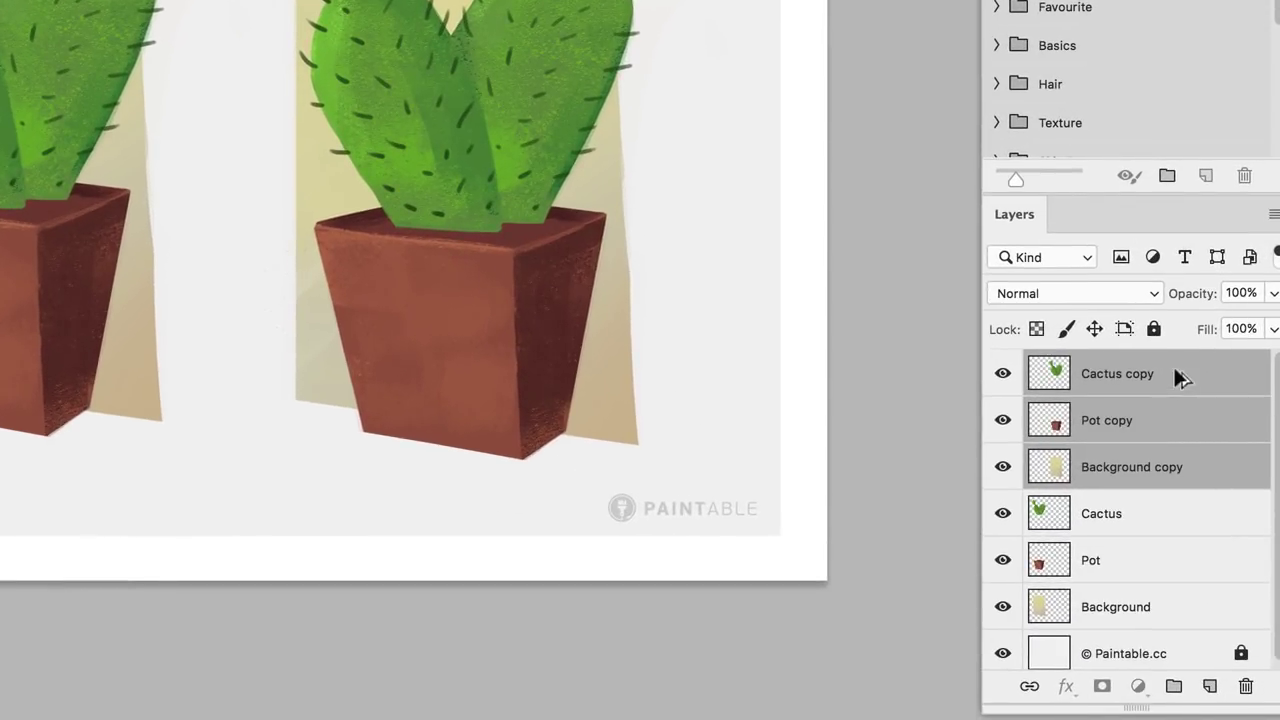
left_click_drag(1174, 374, 1160, 481)
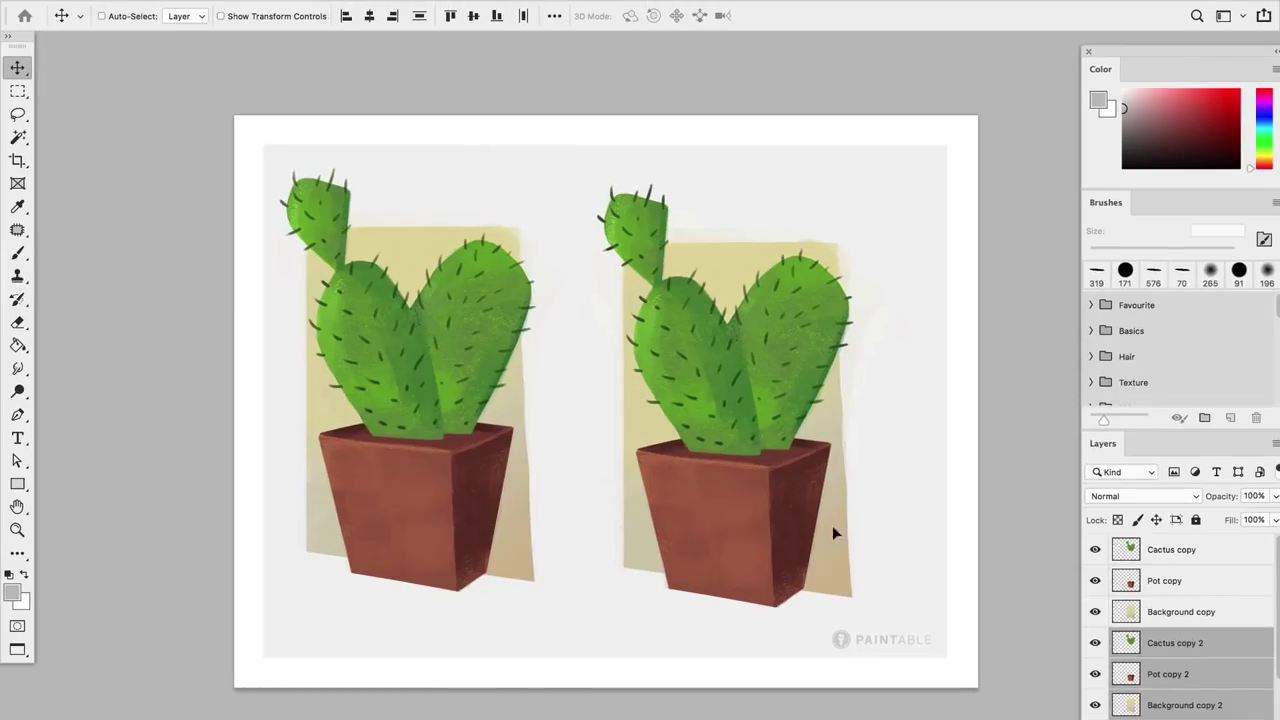
left_click_drag(835, 533, 700, 532)
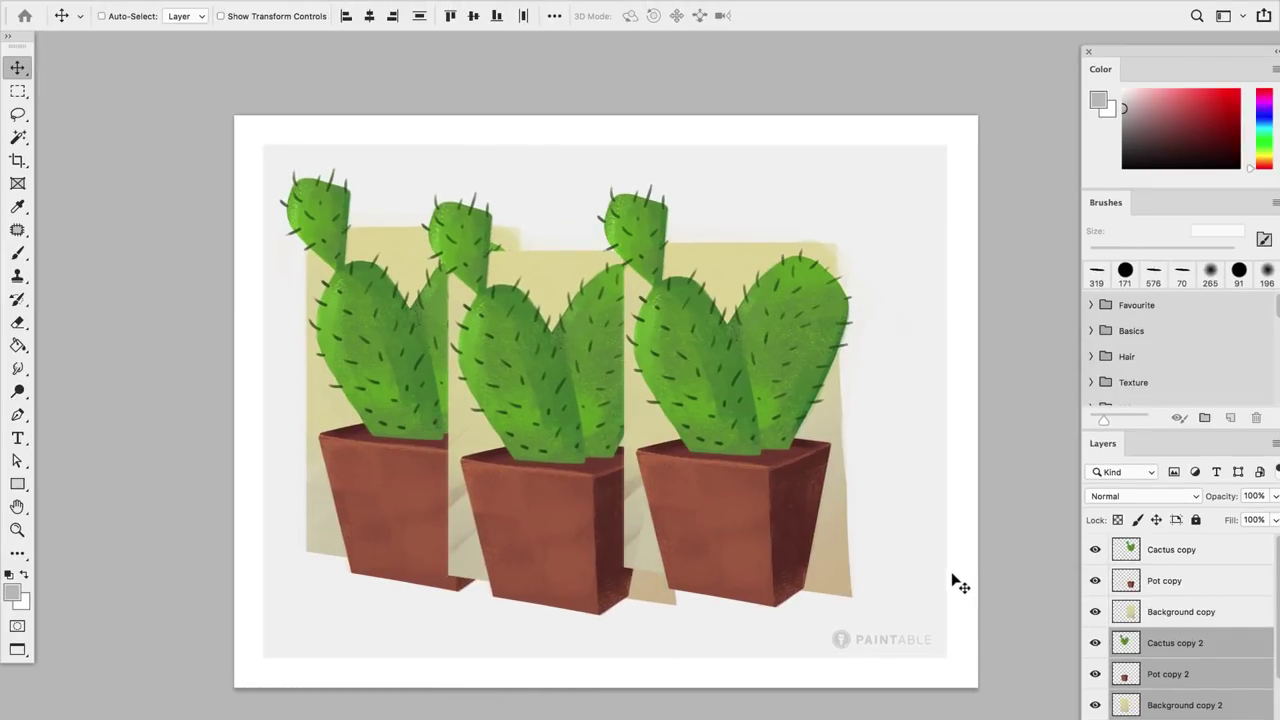
left_click(1185, 558)
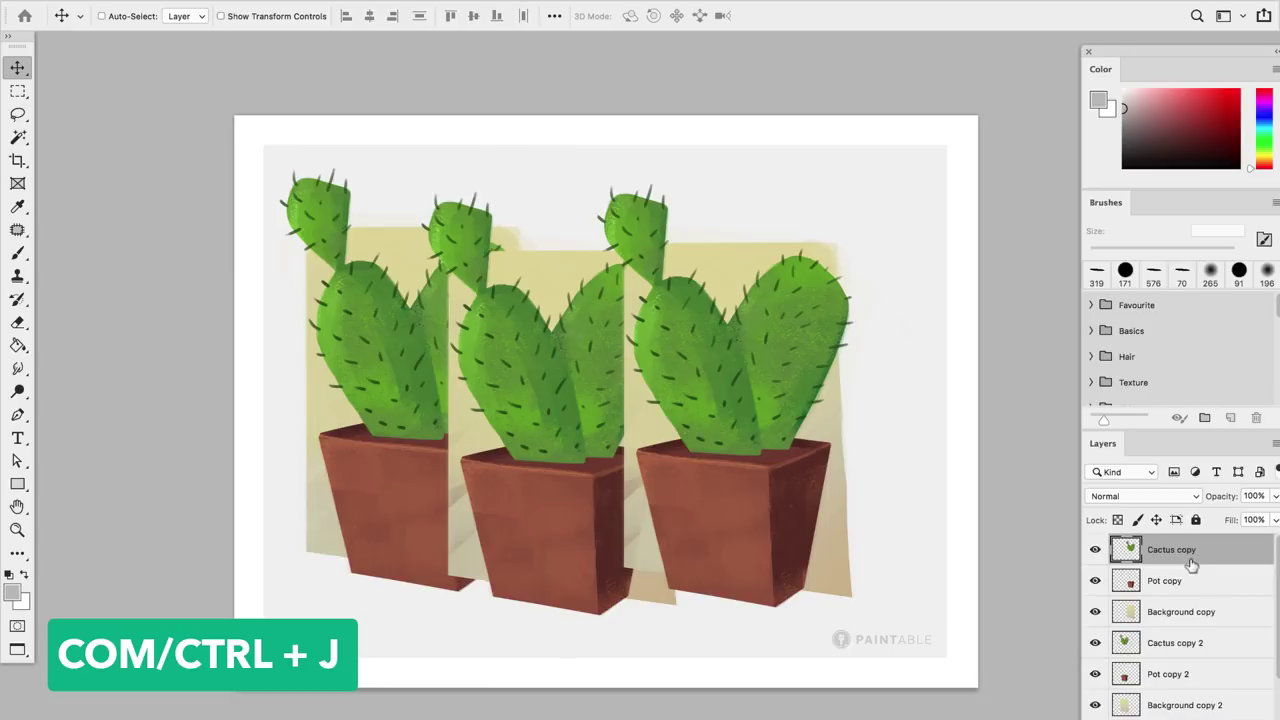
left_click(1188, 612, "shift")
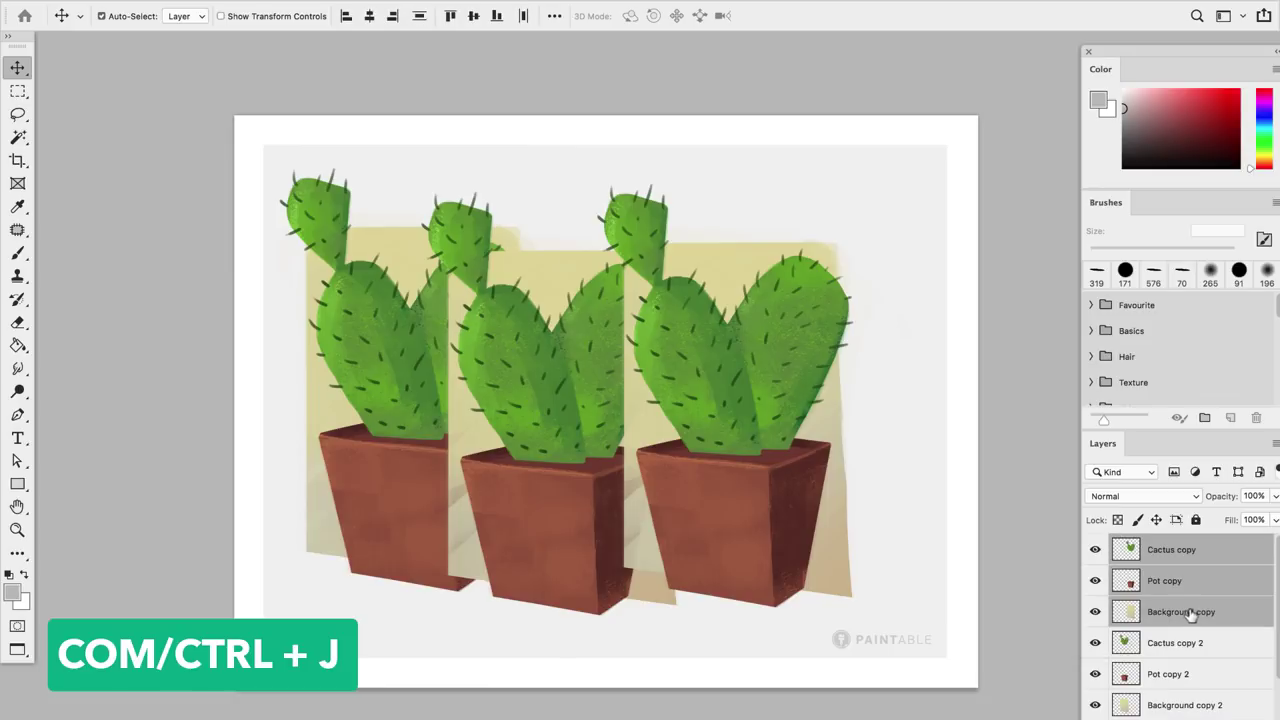
key("ctrl+j")
left_click_drag(598, 552, 729, 395)
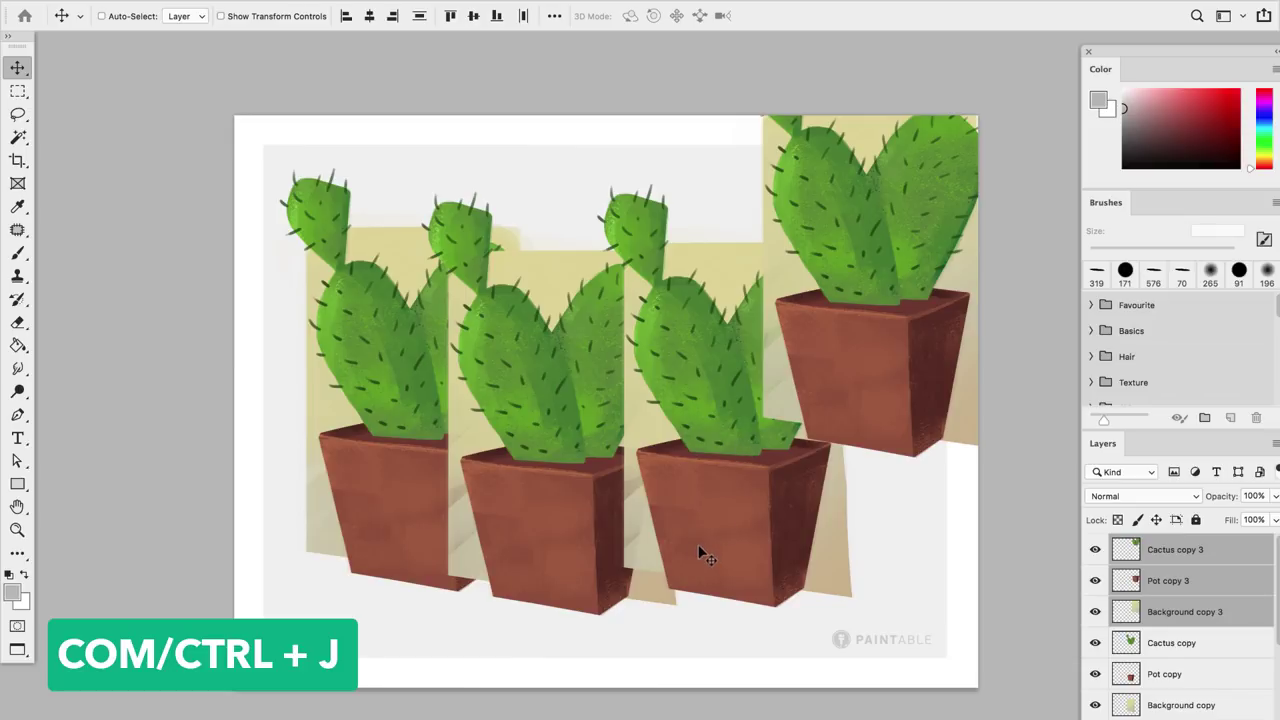
scroll(1270, 620, "down", 5)
left_click(1175, 549)
left_click(1186, 611, "shift")
mouse_move(1186, 611)
left_mouse_down()
mouse_move(1170, 560)
mouse_move(1075, 575)
left_mouse_up()
key("Delete")
left_click(1165, 549)
left_click(1165, 580, "shift")
key("Delete")
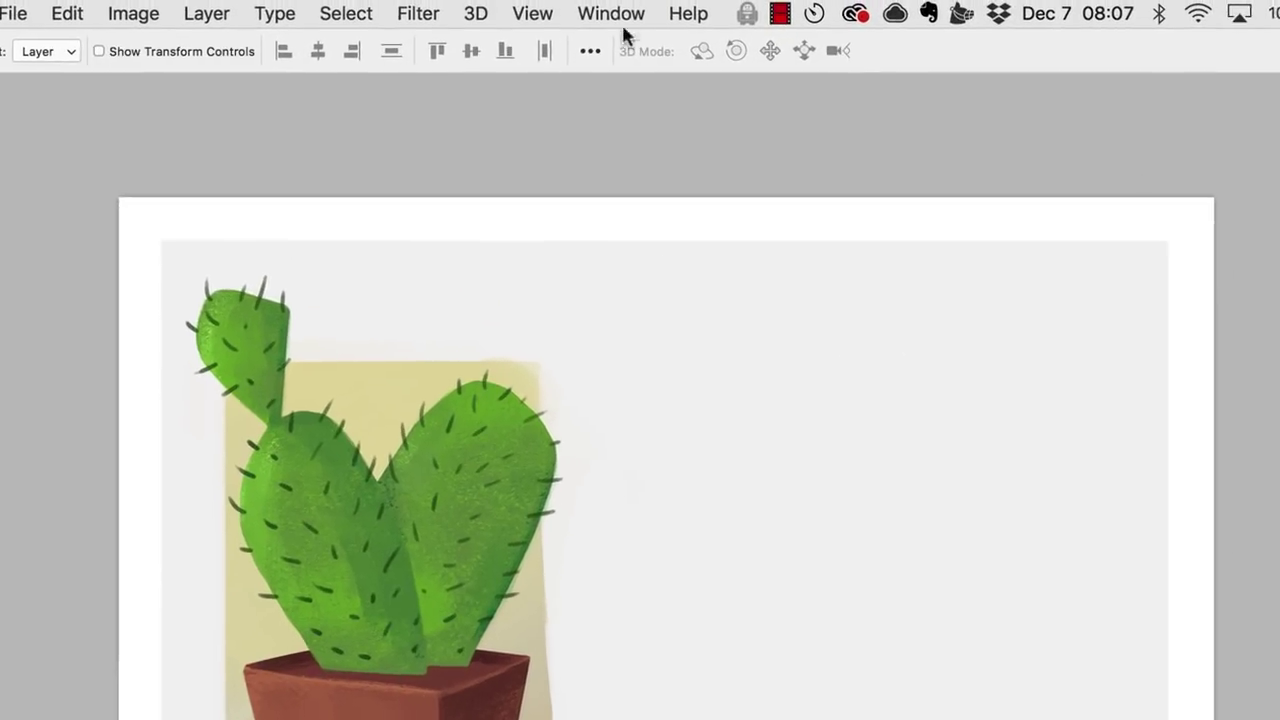
Step: Show the History panel, lengthen it, and browse earlier states before returning to the latest
left_click(569, 0)
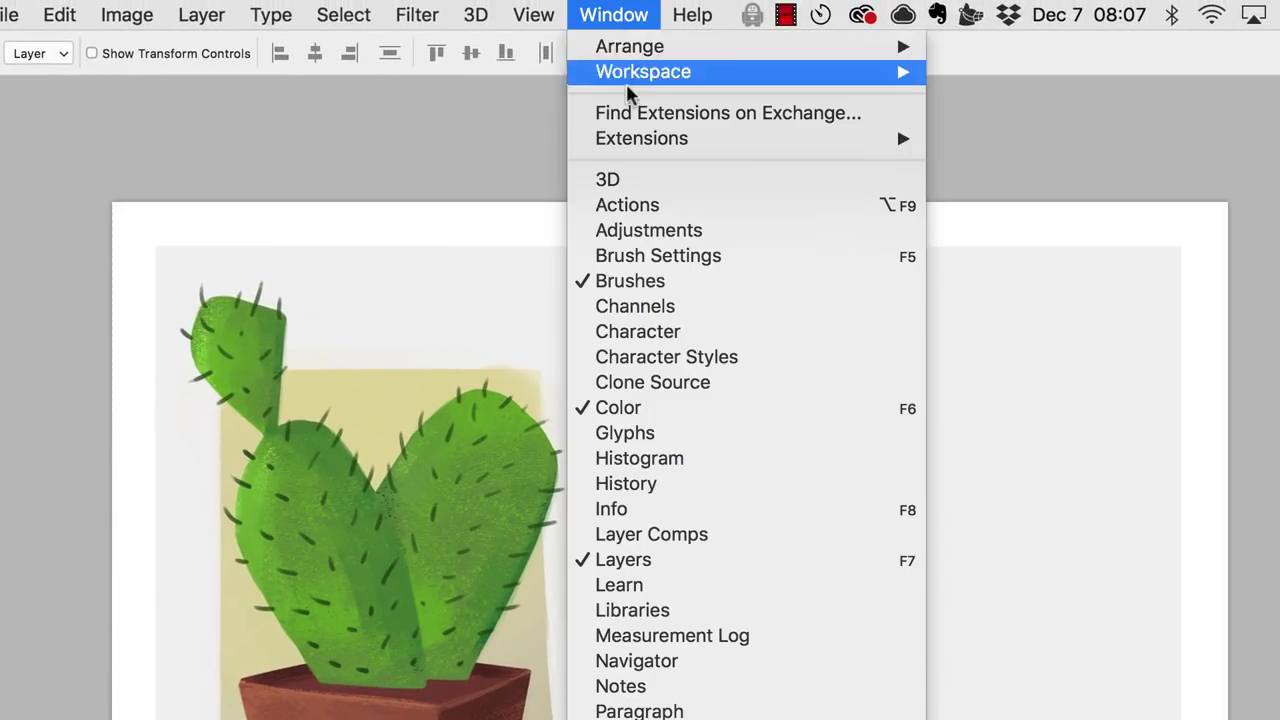
left_click(674, 483)
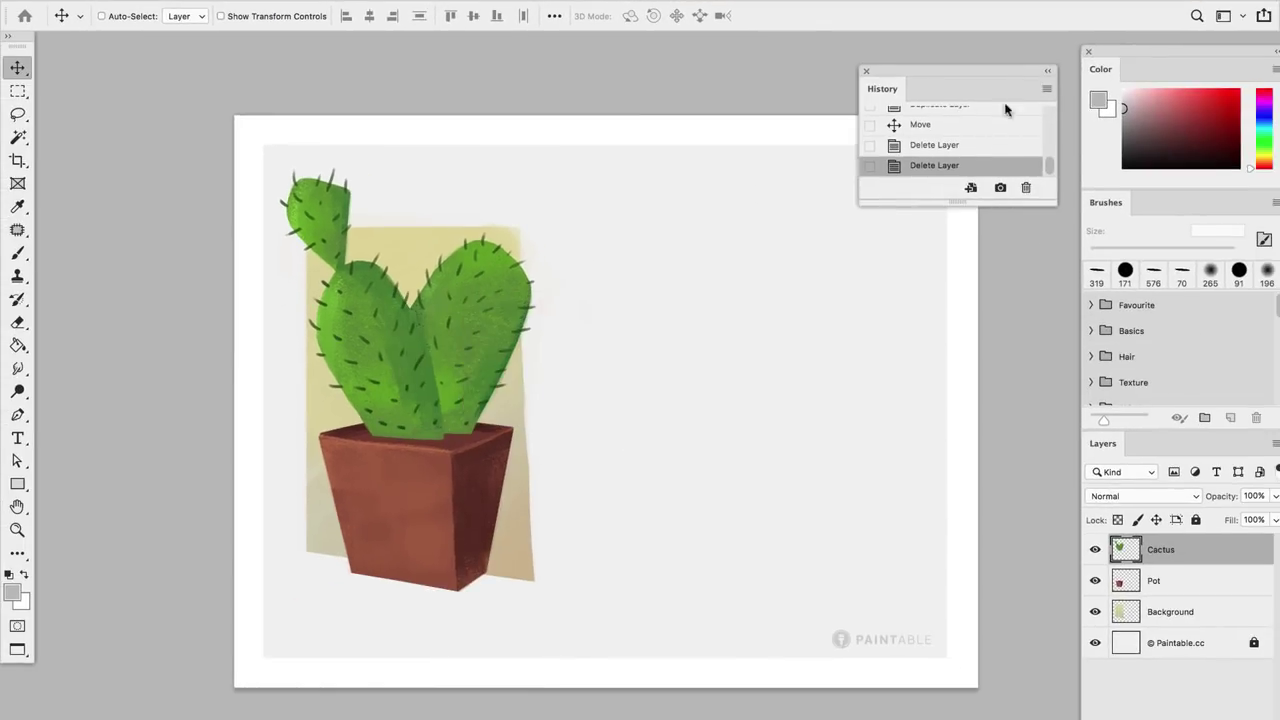
left_click_drag(1028, 203, 1000, 628)
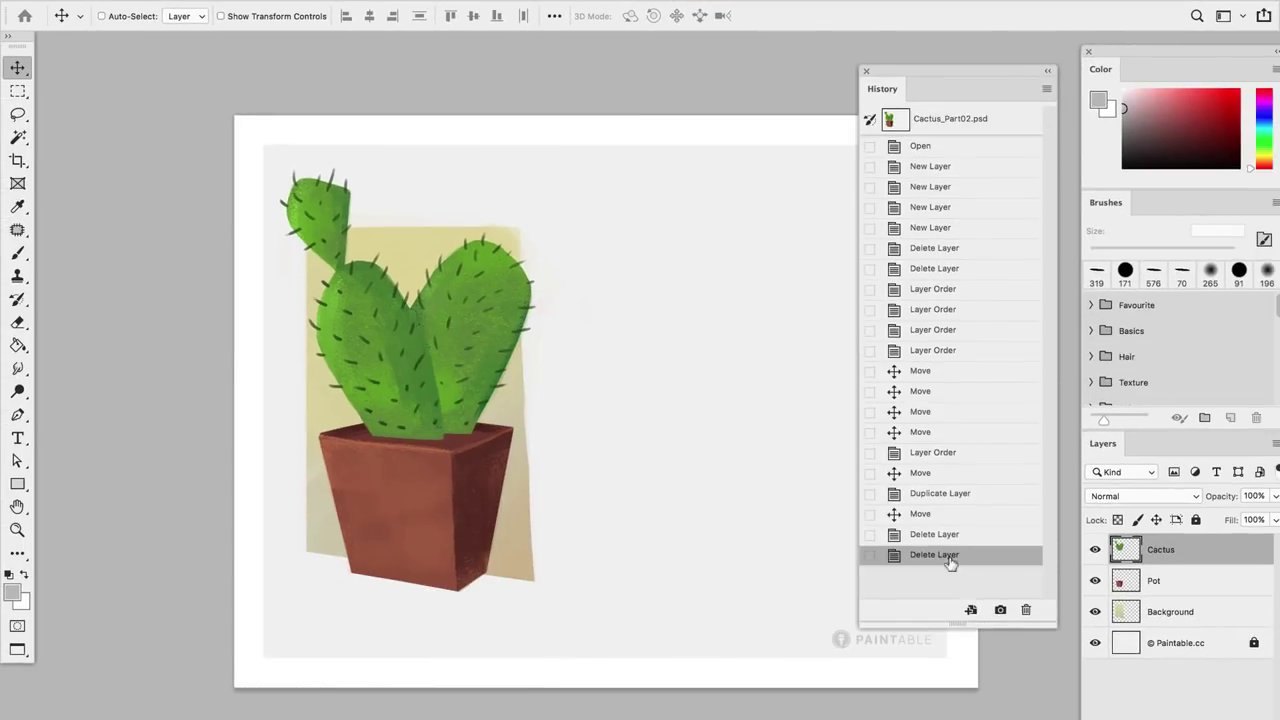
left_click(934, 538)
left_click(945, 490)
left_click(933, 452)
left_click(934, 554)
Step: Dock the History panel, shorten it, and collapse it to an icon
left_click_drag(1022, 74, 1044, 54)
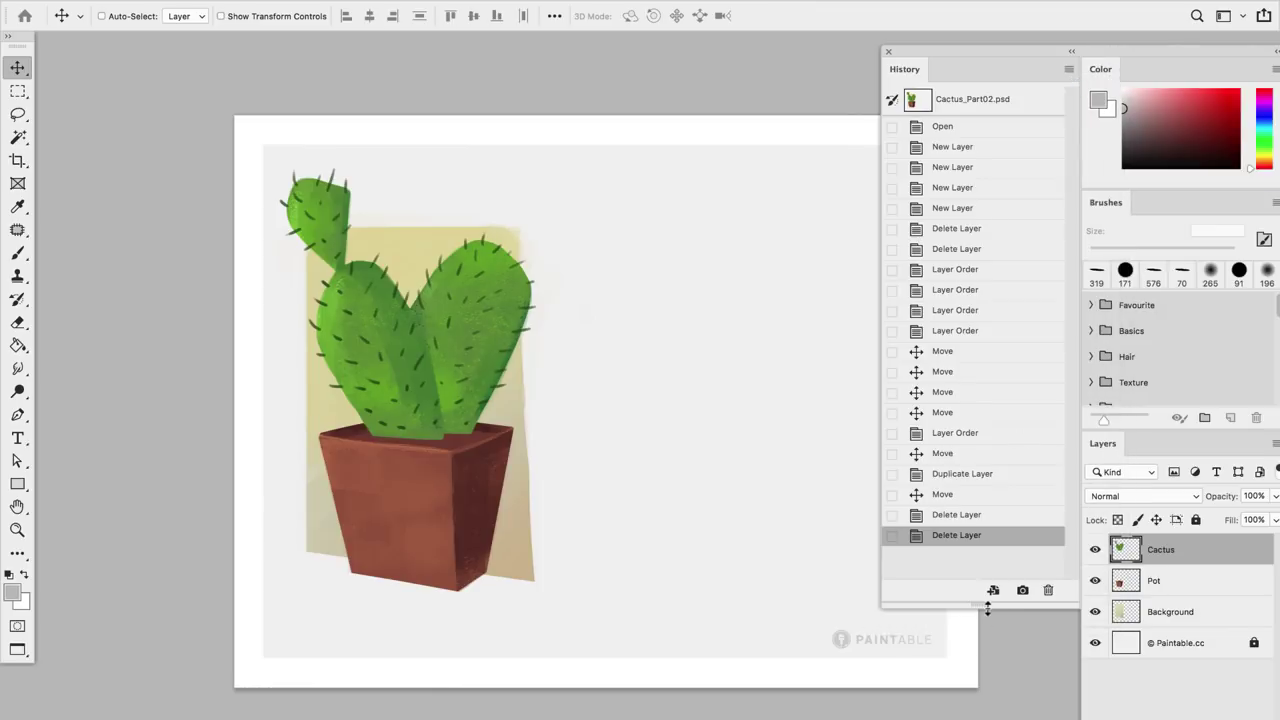
left_click_drag(980, 605, 980, 497)
left_click(1071, 51)
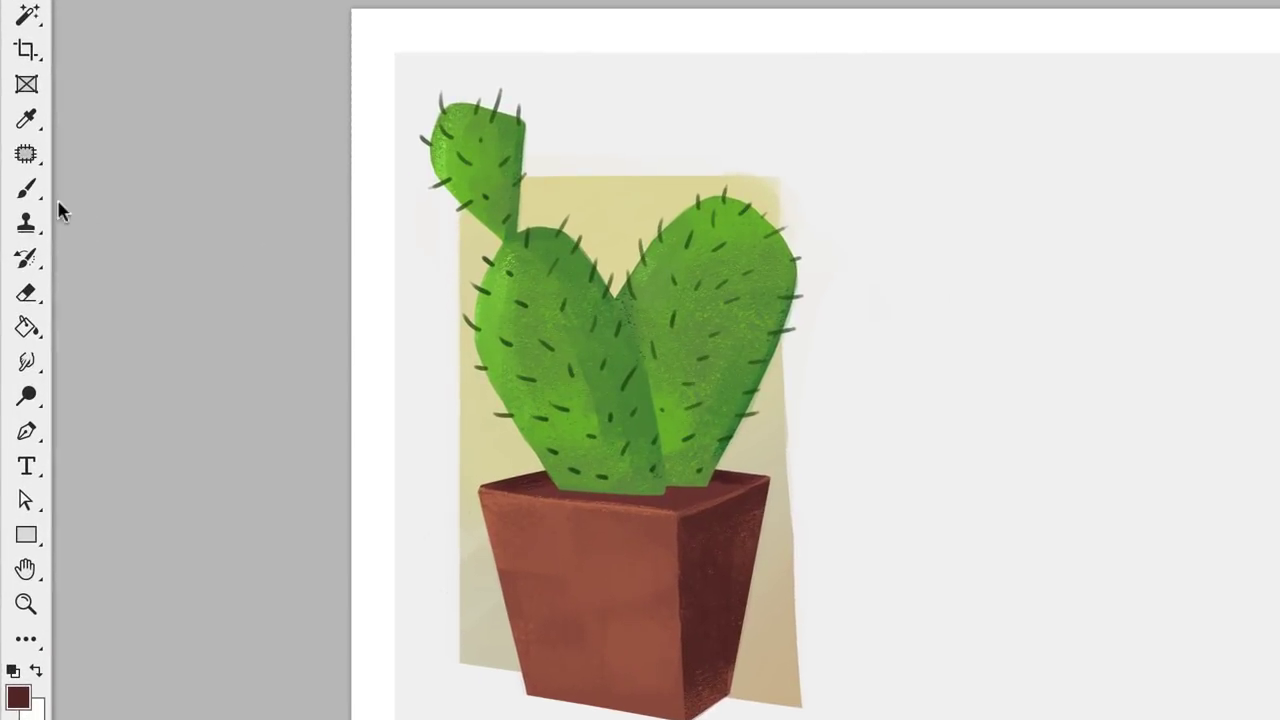
Step: Select the Brush tool (B) and scroll through the brush presets
left_click(27, 189)
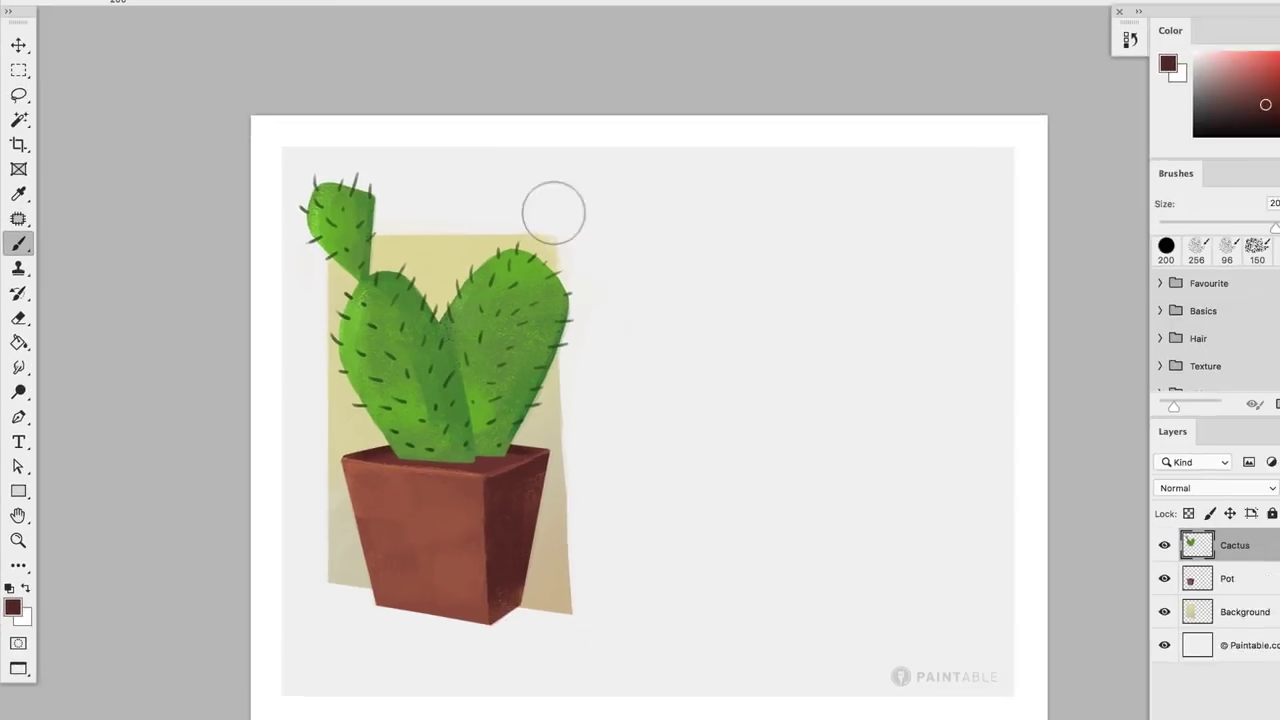
key("b")
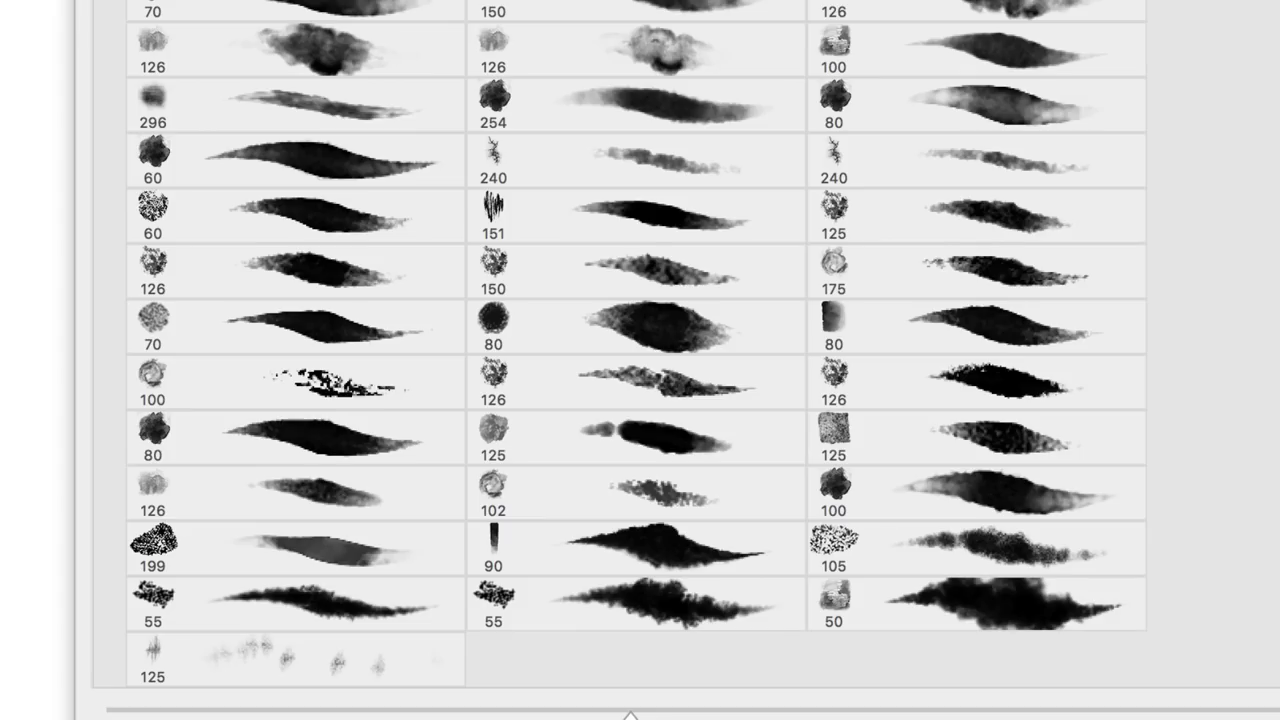
scroll(636, 344, "up", 10)
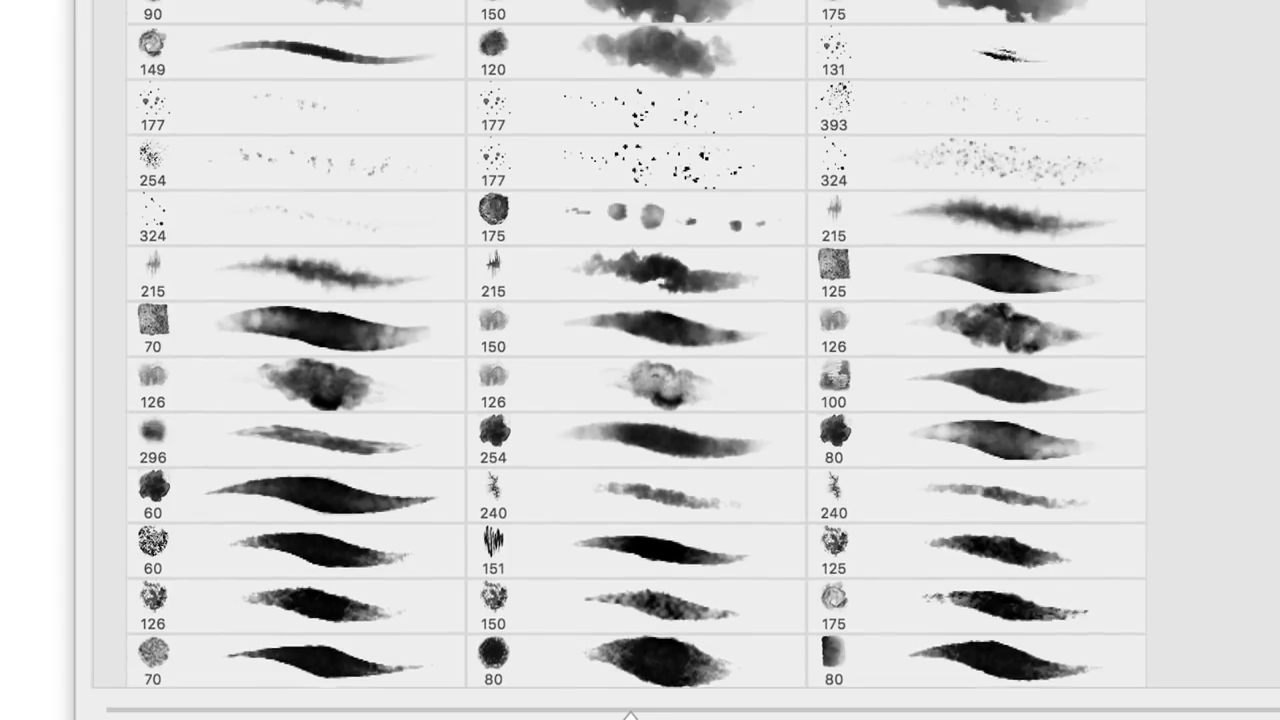
scroll(636, 344, "up", 10)
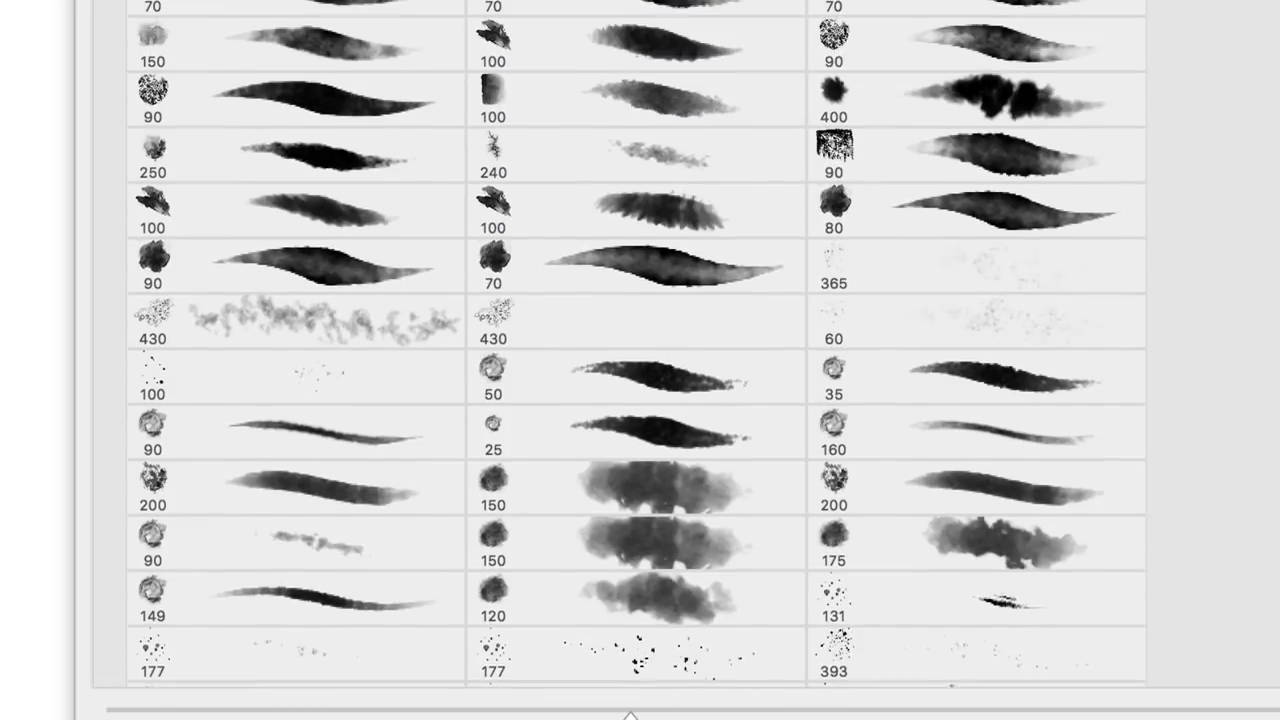
scroll(636, 344, "up", 11)
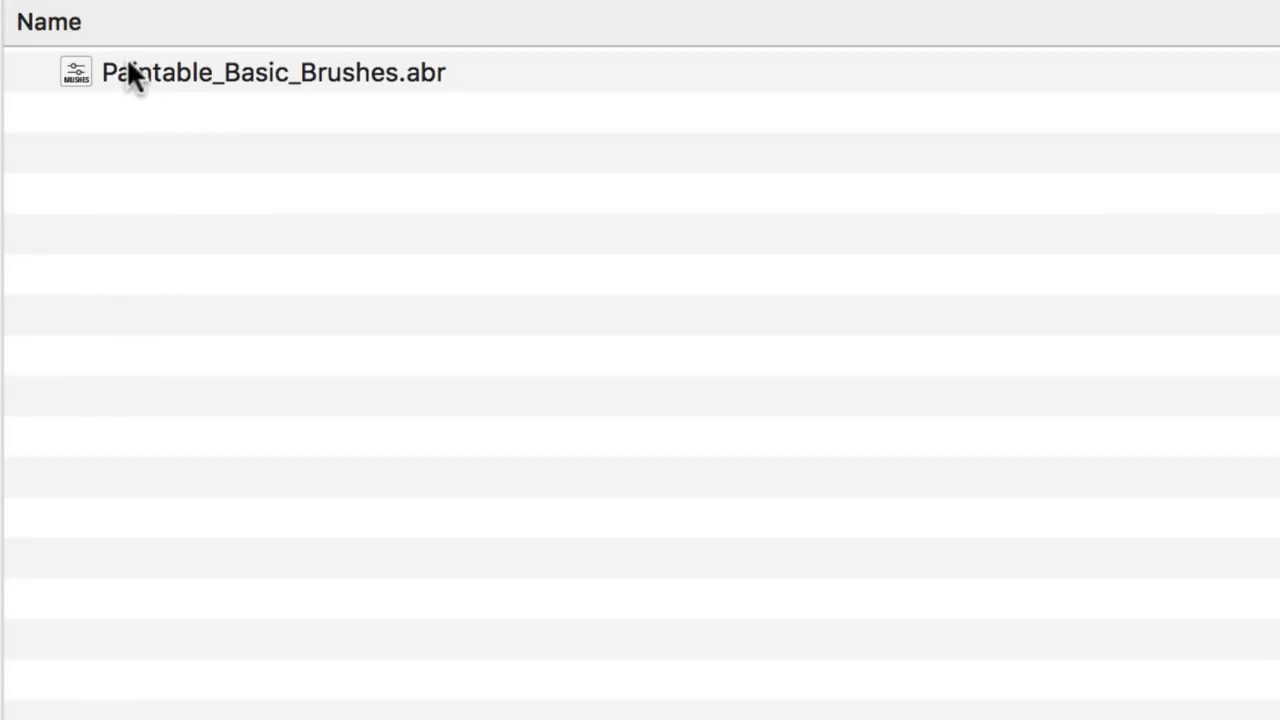
Step: Import the Paintable_Basic_Brushes.abr brush set into the Brushes panel
left_click(126, 72)
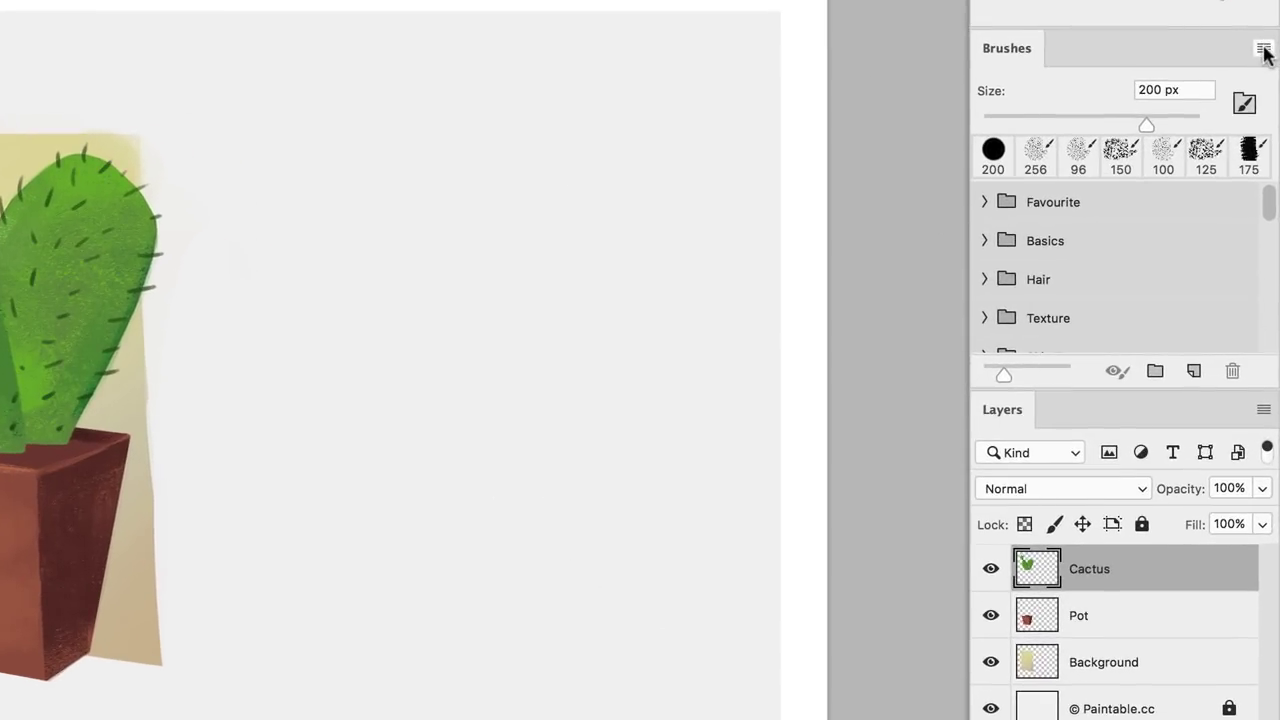
left_click(1269, 187)
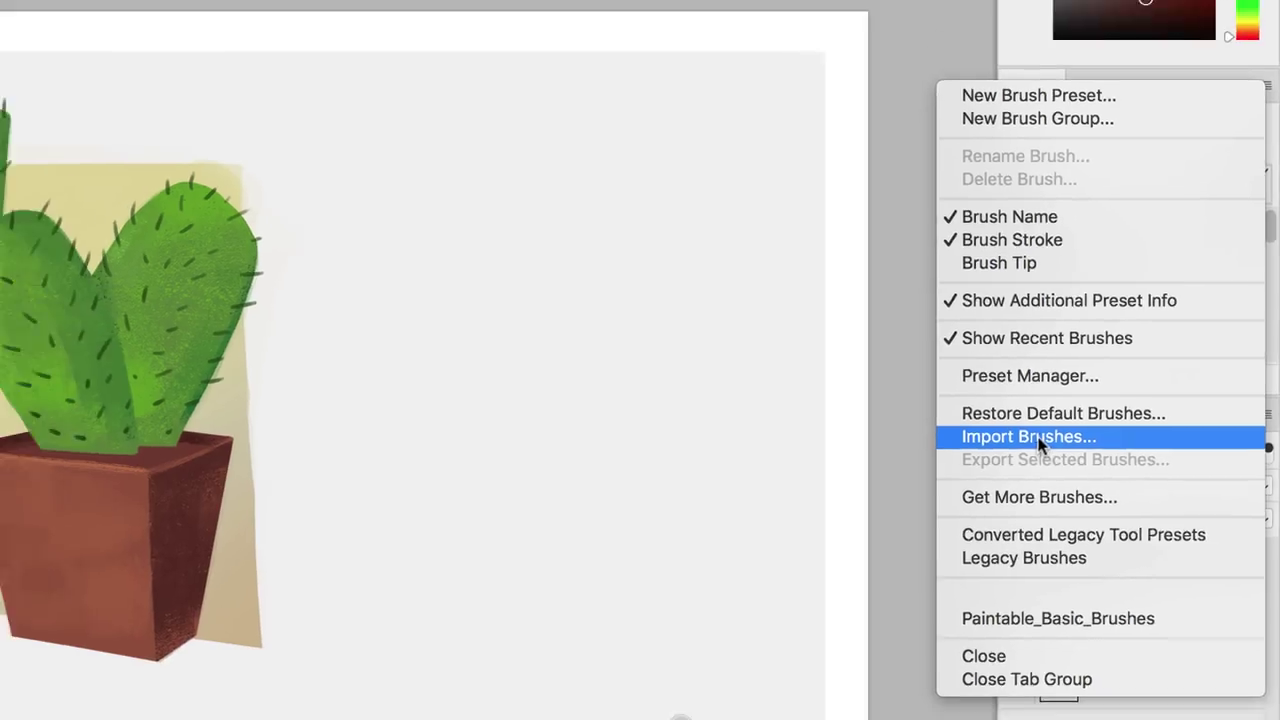
left_click(1020, 440)
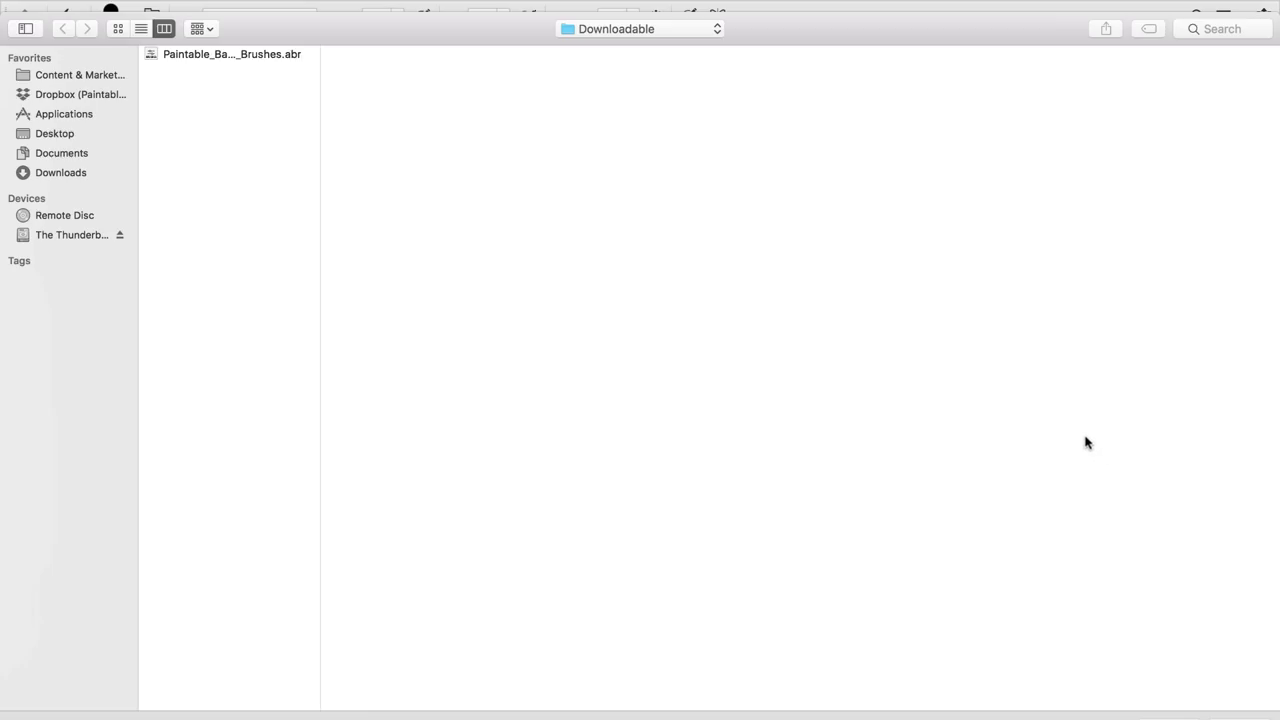
double_click(200, 52)
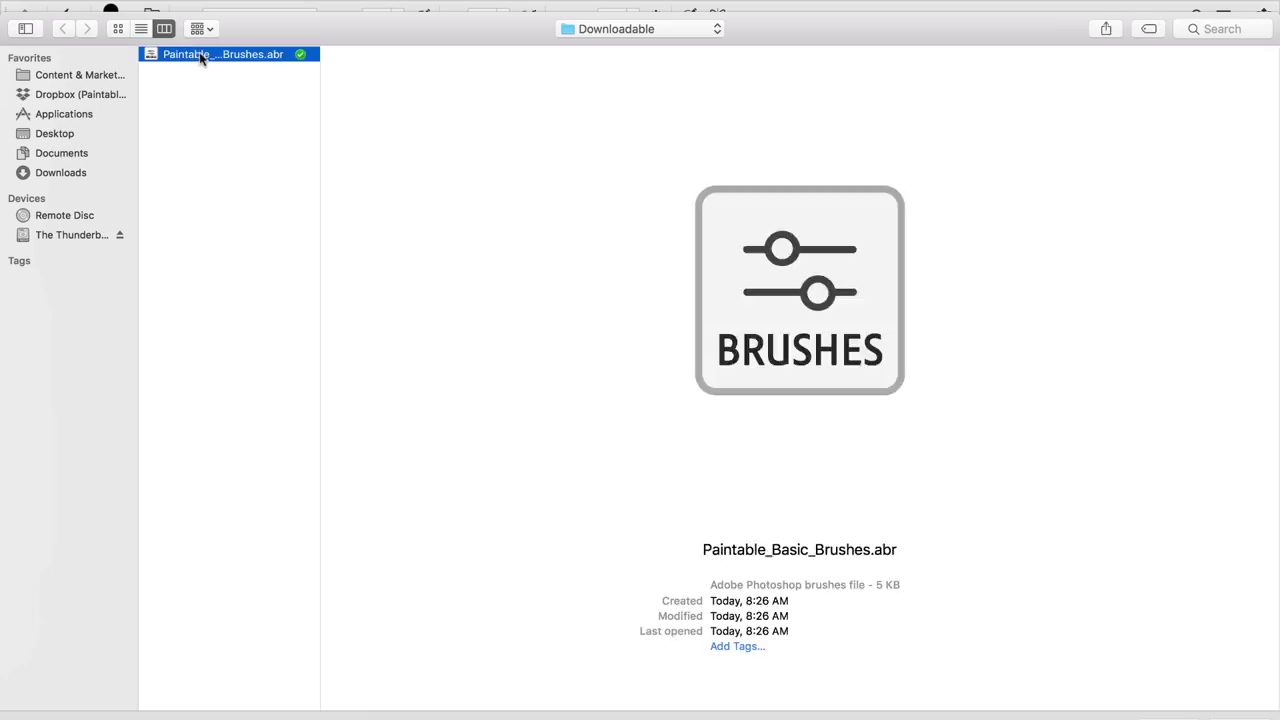
left_click_drag(1273, 294, 1272, 318)
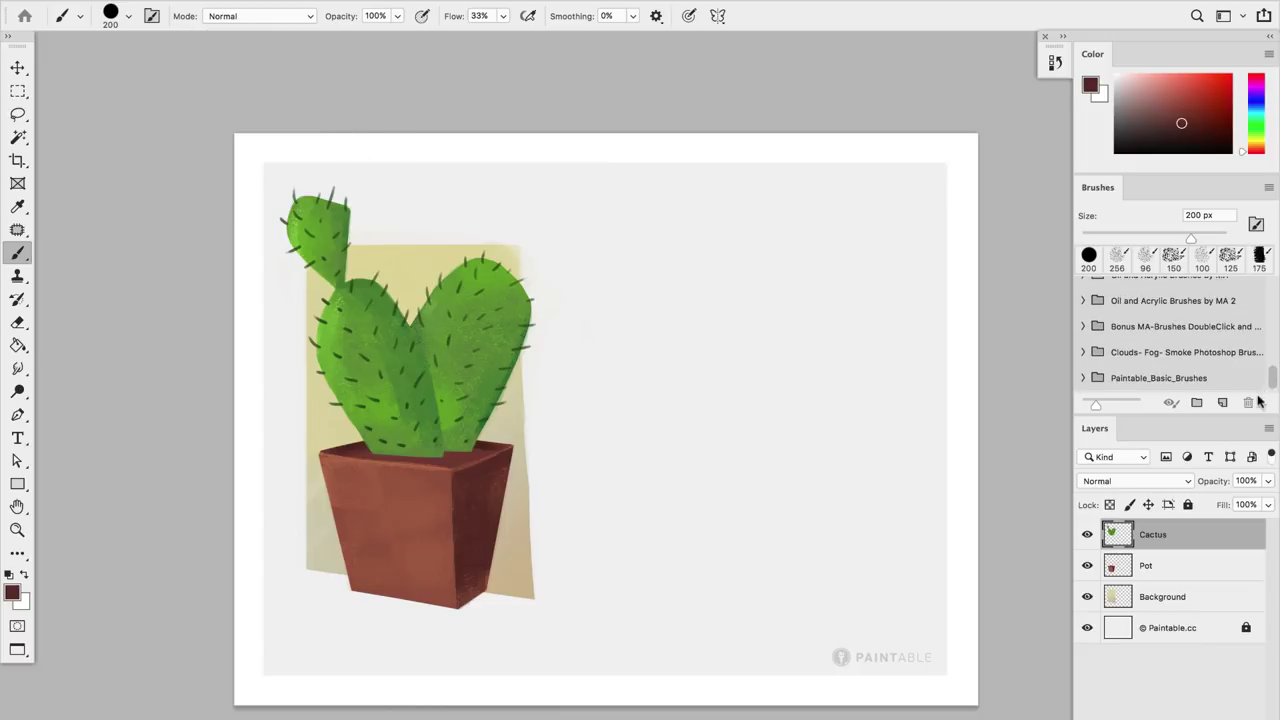
Step: Expand the Paintable_Basic_Brushes folder and choose the Soft Round 200 2 brush
left_click(1083, 378)
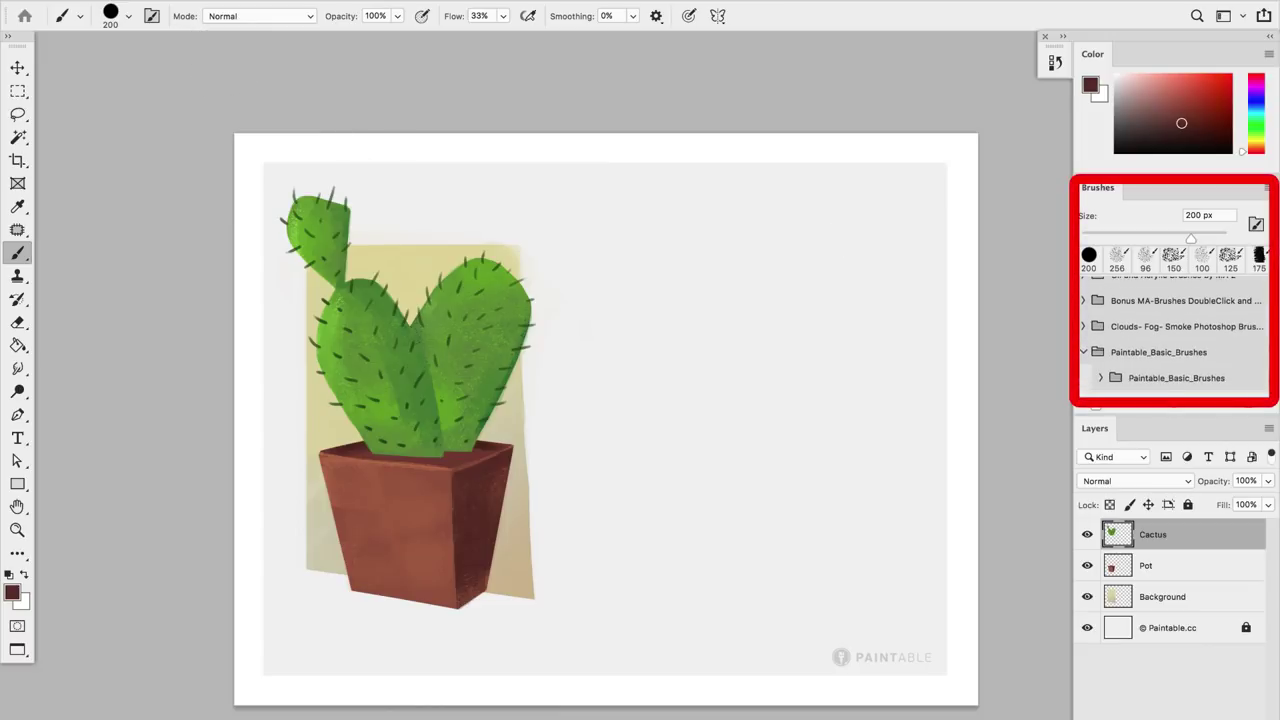
left_click(1101, 380)
left_click_drag(1274, 376, 1274, 385)
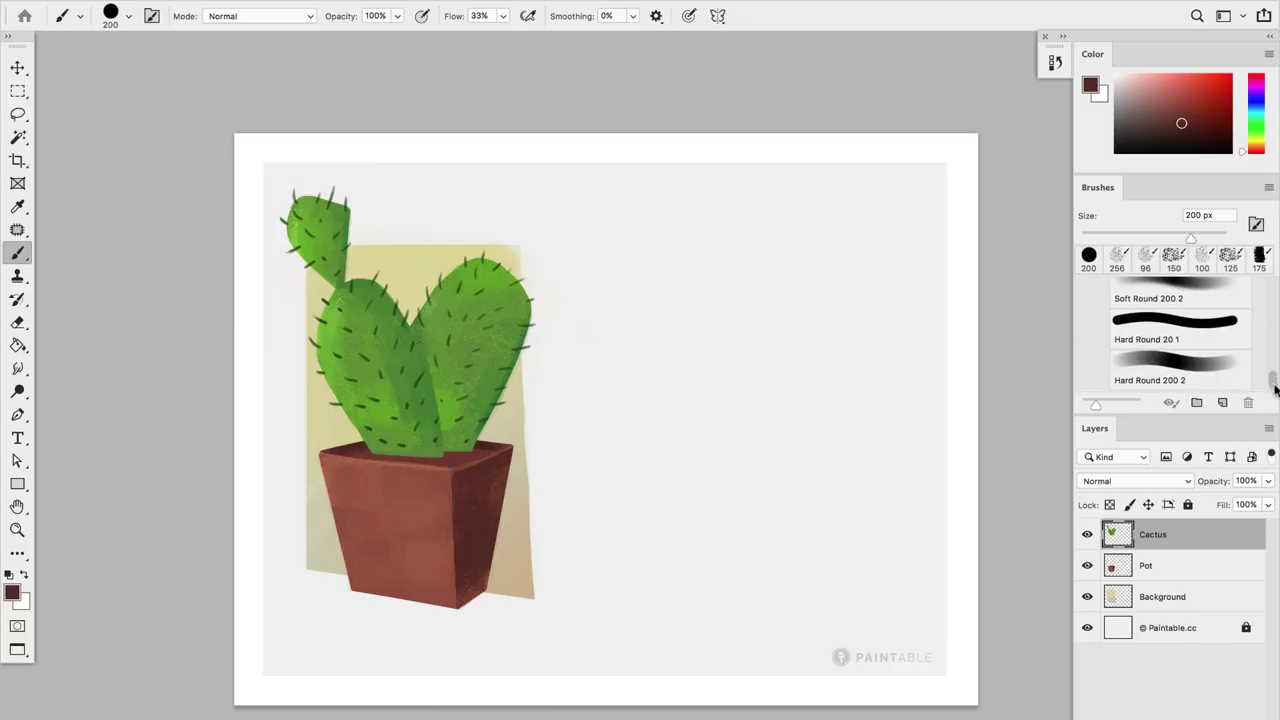
left_click(1137, 300)
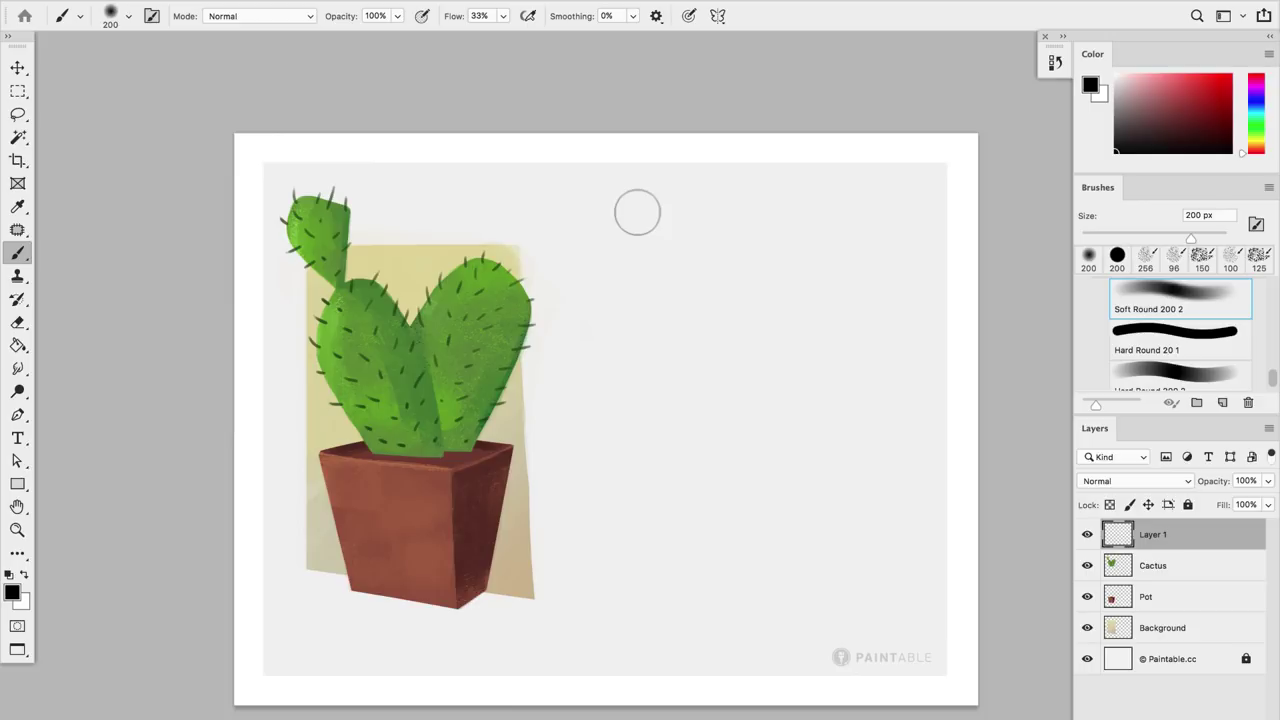
Step: Paint vertical test strokes with Soft Round 200 2, Hard Round 200 2 and Hard Round 20 1
left_click_drag(632, 212, 633, 525)
left_click(1175, 372)
left_click_drag(718, 225, 718, 530)
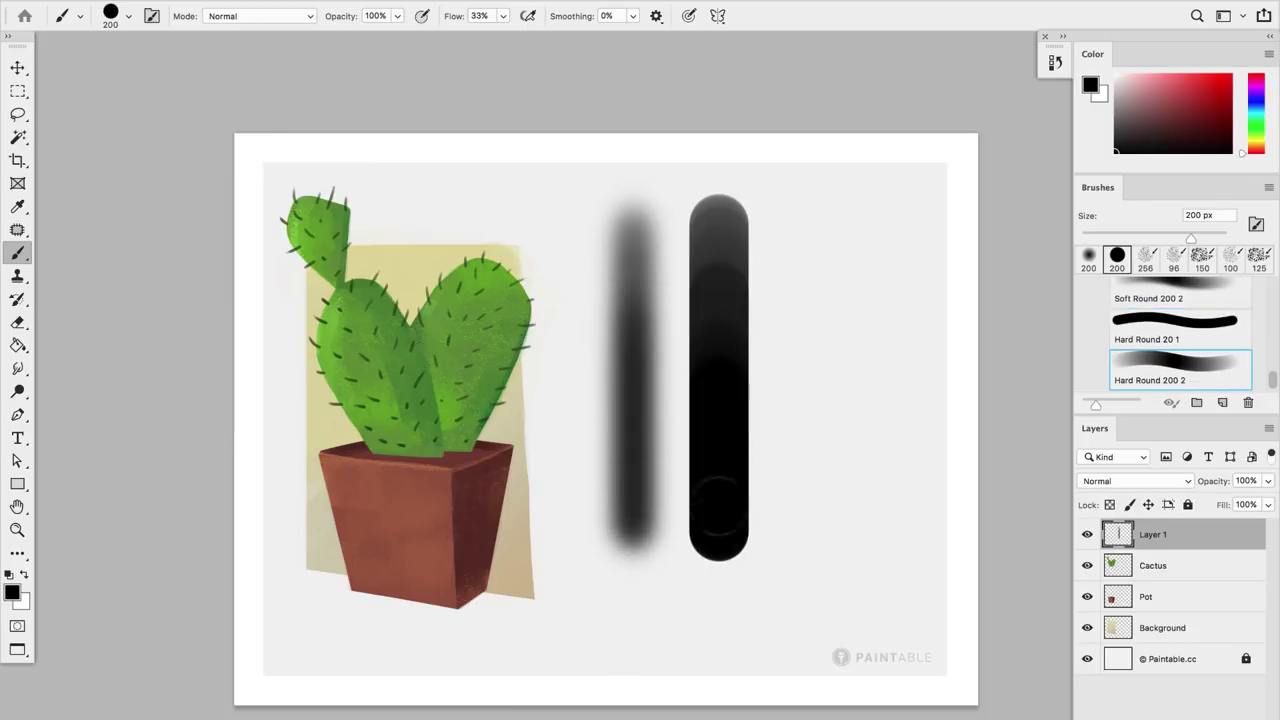
key("comma")
left_click(796, 203)
left_click(796, 527, "shift")
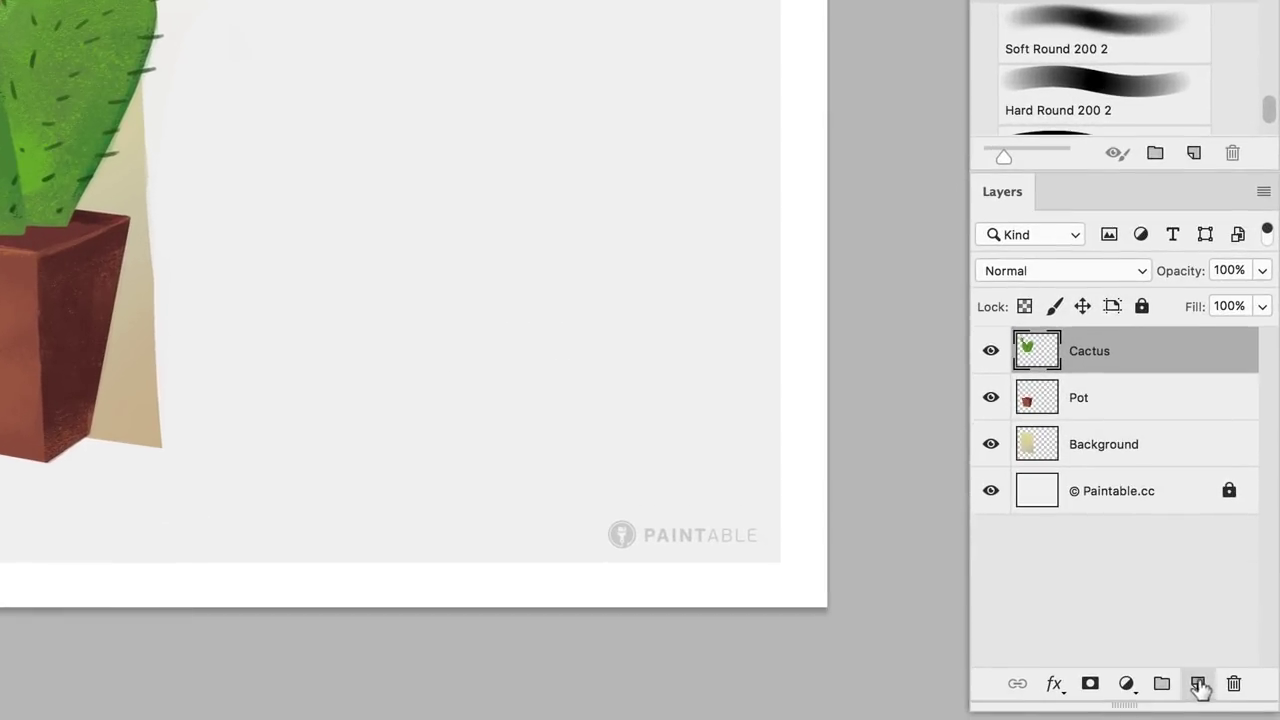
Step: Add a new layer above Cactus with the Soft Round 200 2 brush and default black paint
left_click(1224, 719)
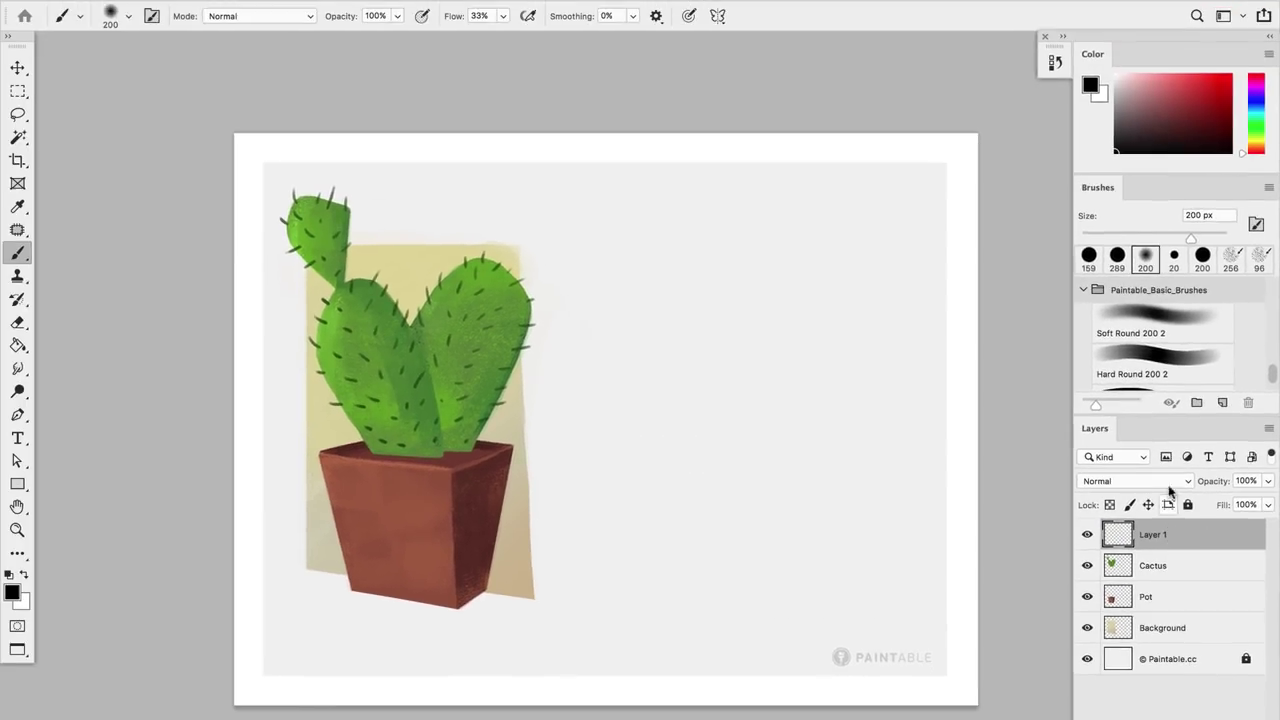
left_click(1131, 320)
mouse_move(1172, 100)
left_mouse_down()
mouse_move(1256, 126)
mouse_move(1256, 88)
left_mouse_up()
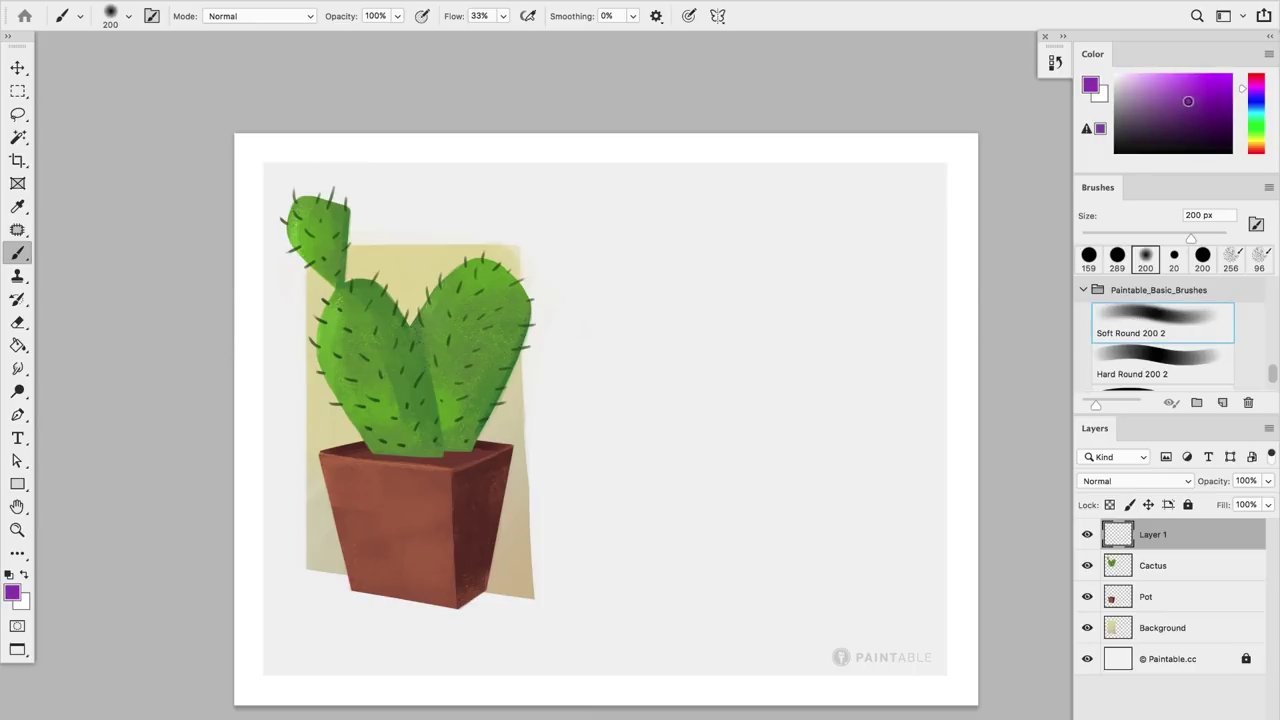
key("d")
Step: Scribble black soft, Hard Round 200 2 and Hard Round 20 1 strokes right of the cactus
left_click_drag(657, 218, 657, 560)
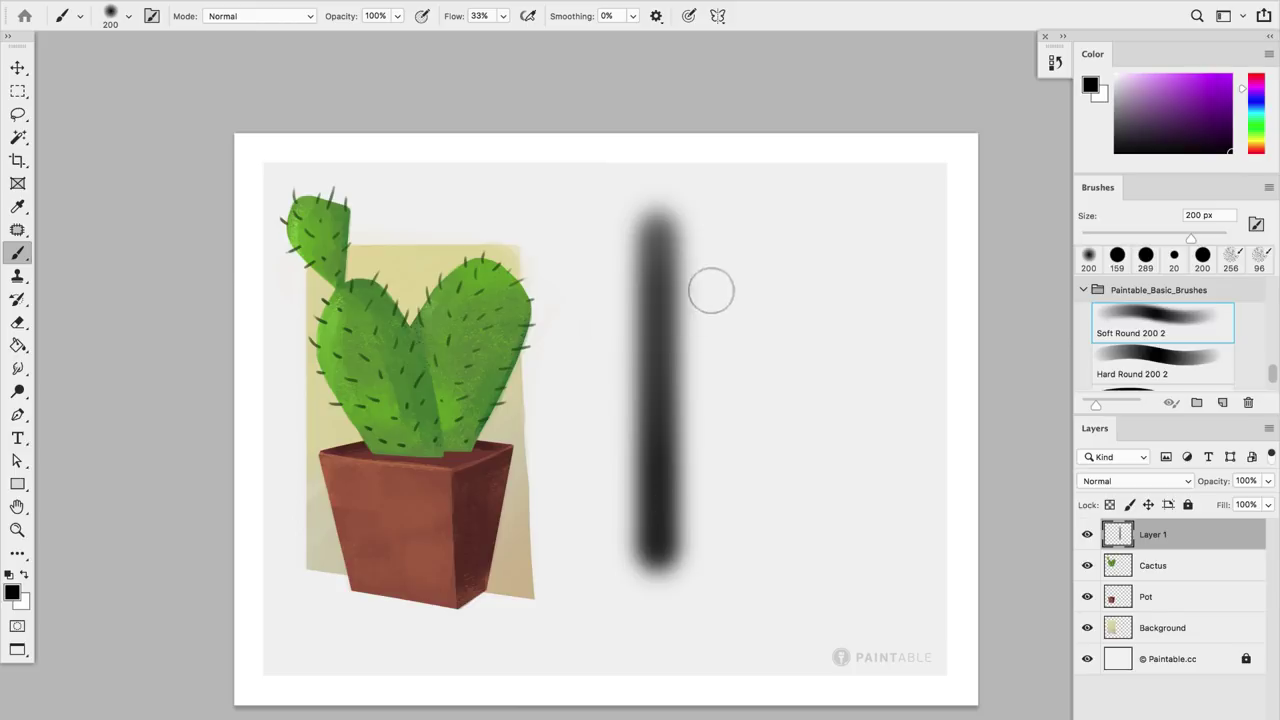
mouse_move(711, 289)
left_mouse_down()
mouse_move(715, 425)
mouse_move(760, 500)
left_mouse_up()
left_click(1160, 355)
mouse_move(730, 230)
left_mouse_down()
mouse_move(850, 260)
mouse_move(900, 480)
left_mouse_up()
scroll(1265, 372, "down", 2)
left_click(1160, 365)
mouse_move(840, 202)
left_mouse_down()
mouse_move(610, 255)
mouse_move(757, 543)
mouse_move(905, 517)
left_mouse_up()
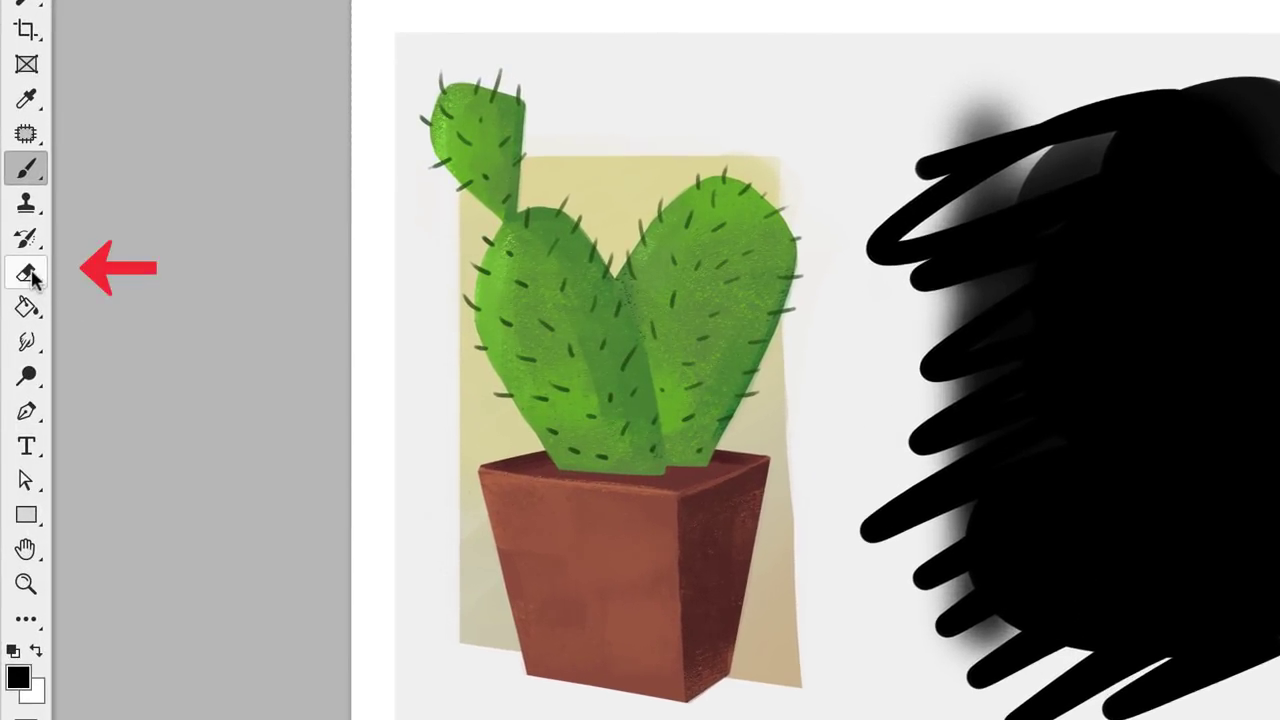
Step: Erase the black scribbles with Soft Round 200 2, Hard Round 200 2 and Hard Round 20 1 eraser tips
left_click(27, 275)
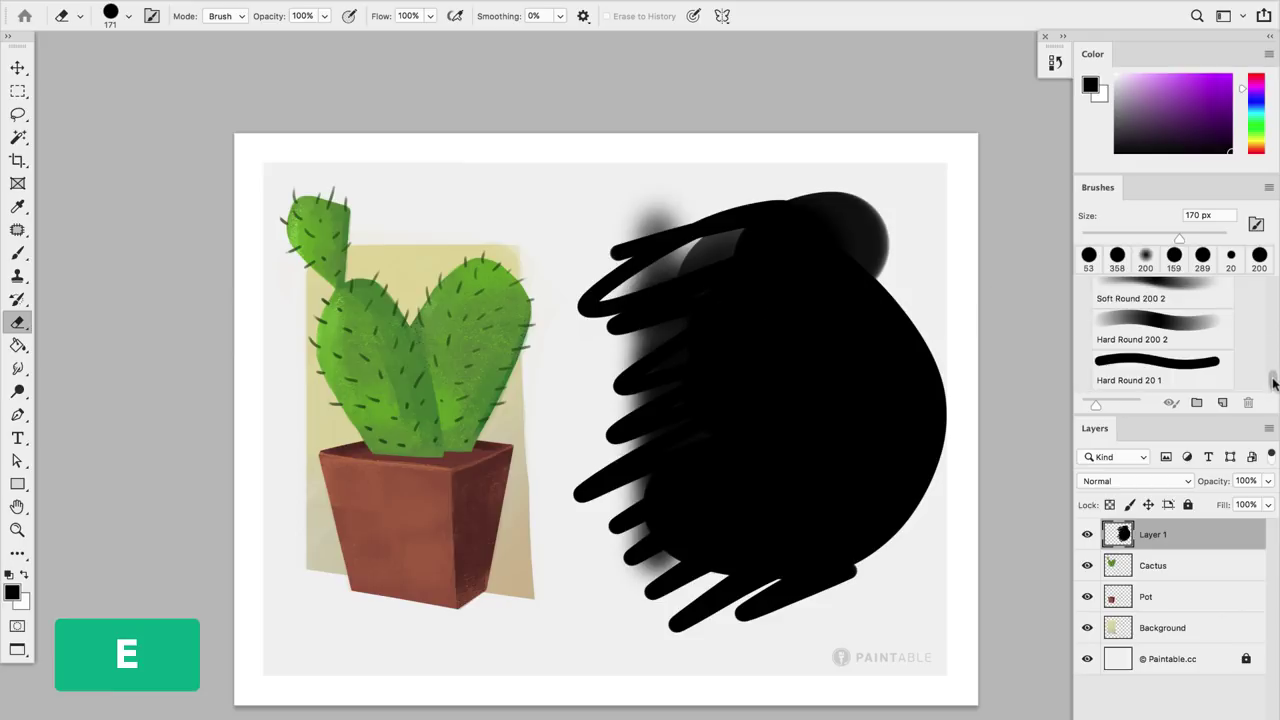
left_click_drag(1274, 381, 1276, 367)
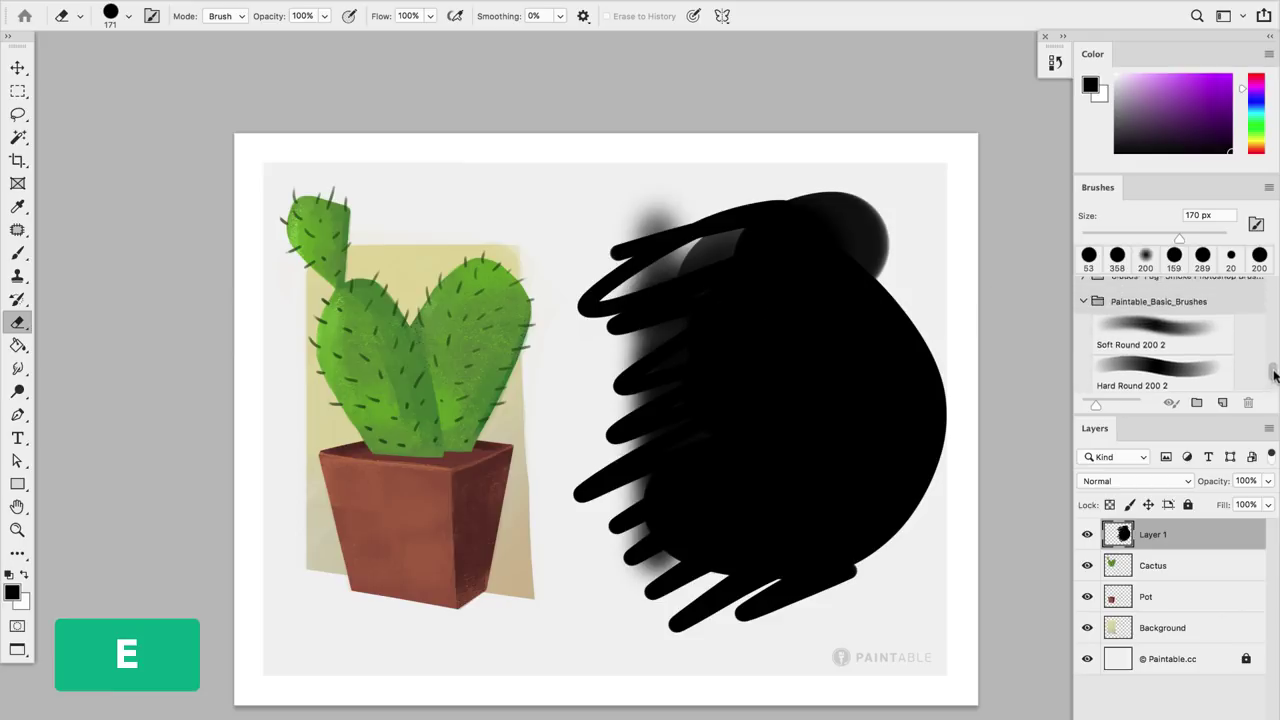
left_click(1156, 338)
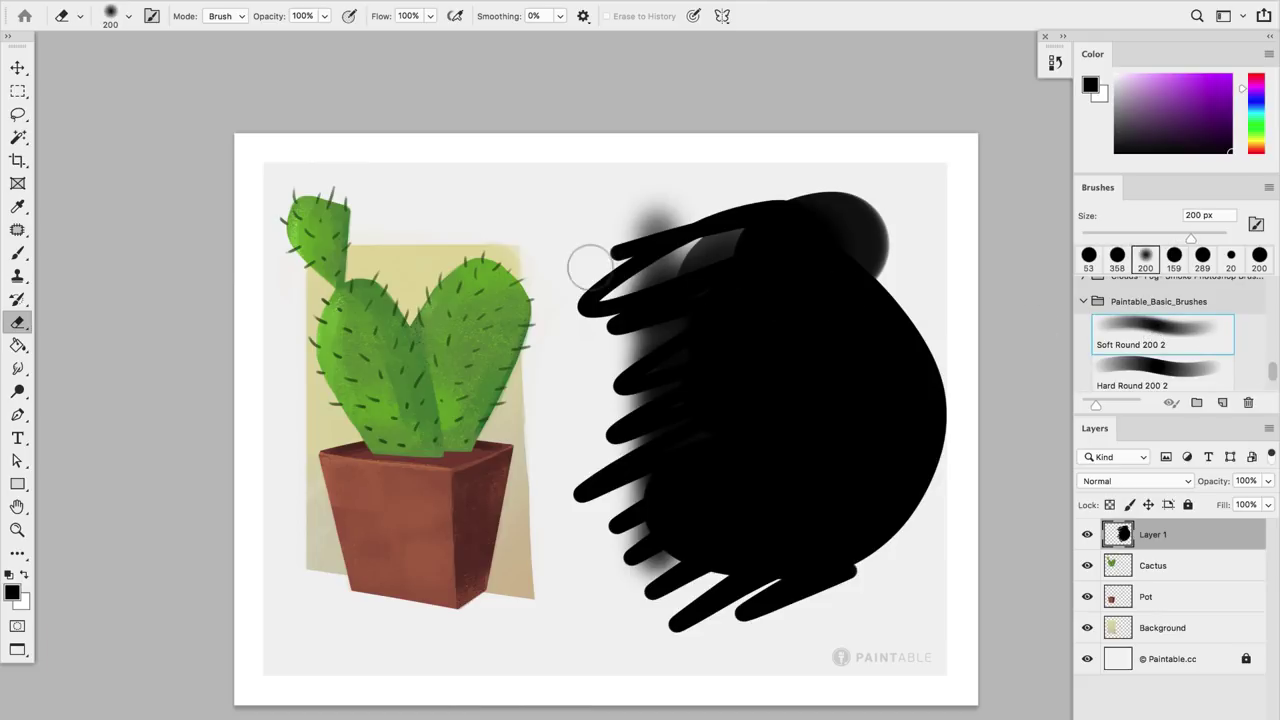
mouse_move(580, 258)
left_mouse_down()
mouse_move(676, 201)
mouse_move(605, 265)
mouse_move(701, 222)
mouse_move(591, 292)
mouse_move(721, 237)
mouse_move(624, 353)
mouse_move(734, 264)
mouse_move(664, 263)
mouse_move(614, 284)
mouse_move(677, 267)
mouse_move(685, 296)
mouse_move(625, 410)
mouse_move(770, 268)
mouse_move(678, 398)
mouse_move(736, 396)
mouse_move(786, 346)
mouse_move(735, 430)
mouse_move(788, 429)
left_mouse_up()
left_click(1184, 374)
mouse_move(782, 372)
left_mouse_down()
mouse_move(903, 390)
mouse_move(746, 600)
mouse_move(623, 521)
mouse_move(814, 544)
mouse_move(818, 228)
mouse_move(782, 320)
mouse_move(870, 545)
left_mouse_up()
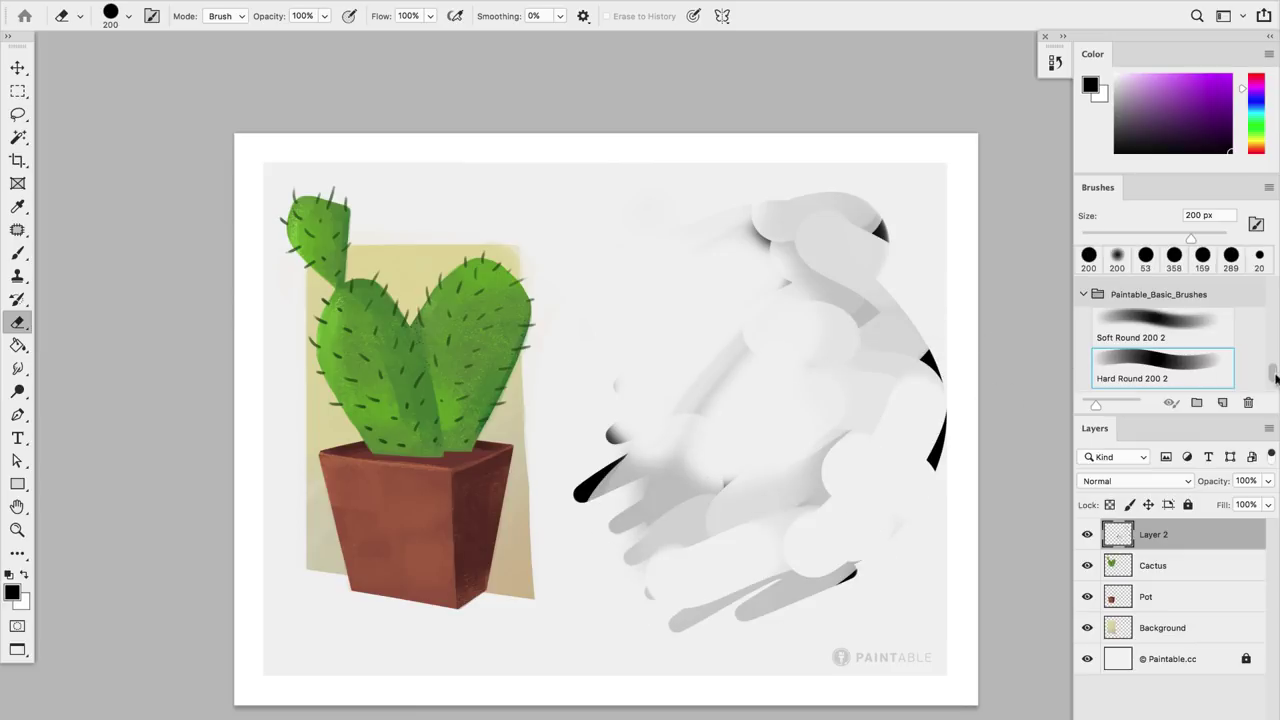
scroll(1272, 370, "down", 2)
left_click(1160, 368)
mouse_move(780, 355)
left_mouse_down()
mouse_move(835, 362)
mouse_move(652, 223)
mouse_move(514, 529)
mouse_move(629, 586)
mouse_move(714, 665)
left_mouse_up()
Step: Paint strokes at about 237 px, thinner, and an 8 px squiggle, then enlarge the brush to about 600 px
key("b")
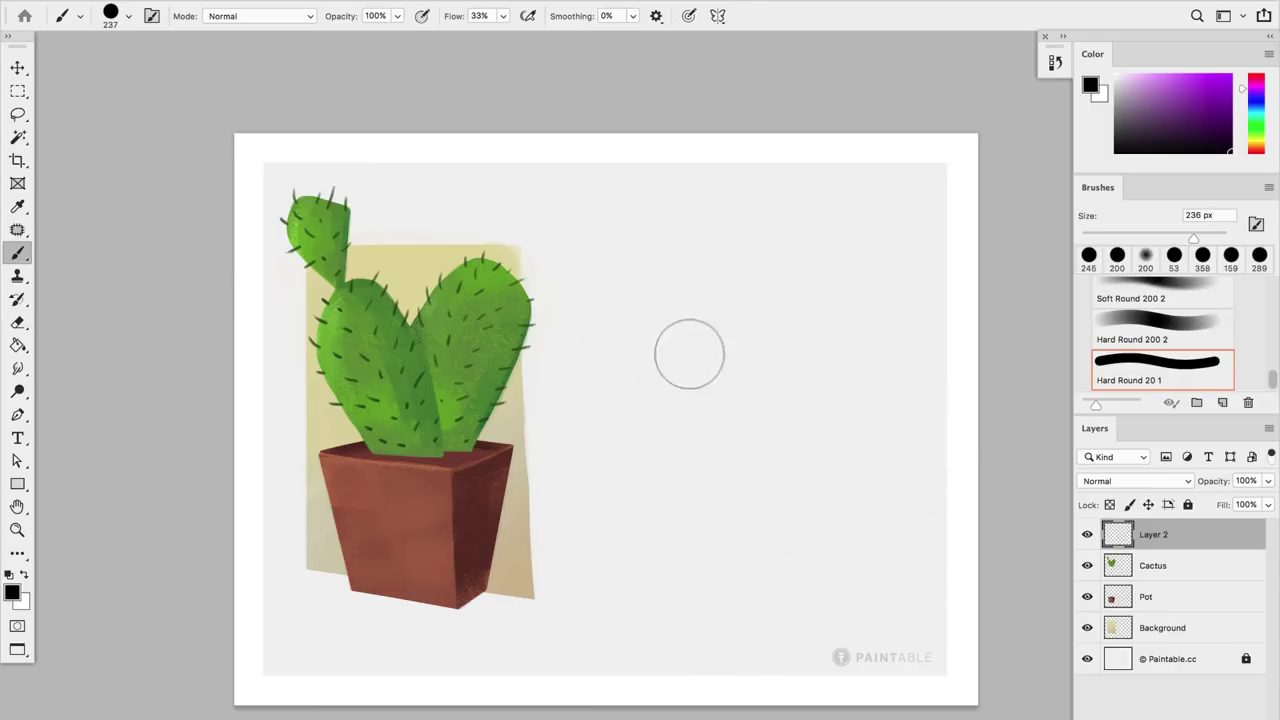
left_click_drag(622, 348, 803, 317)
left_click_drag(763, 403, 697, 409)
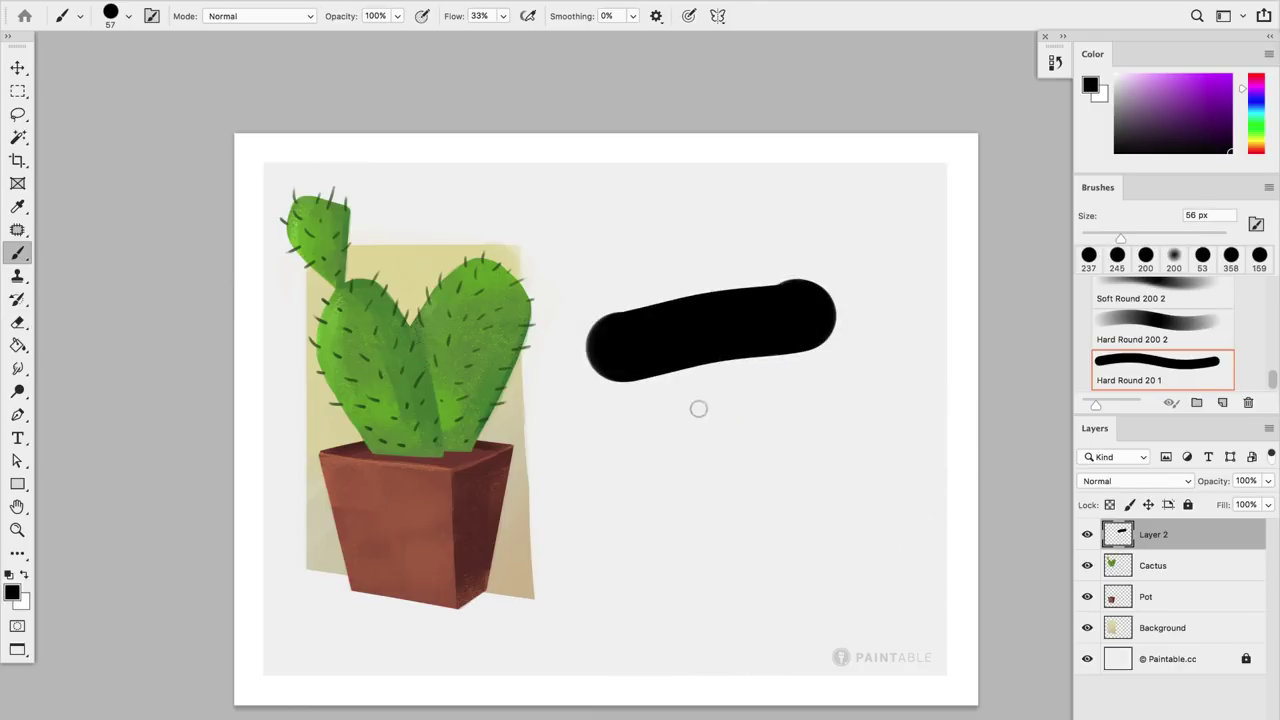
left_click_drag(600, 440, 865, 406)
left_click_drag(738, 468, 724, 470)
mouse_move(631, 510)
left_mouse_down()
mouse_move(647, 482)
mouse_move(699, 503)
mouse_move(848, 481)
left_mouse_up()
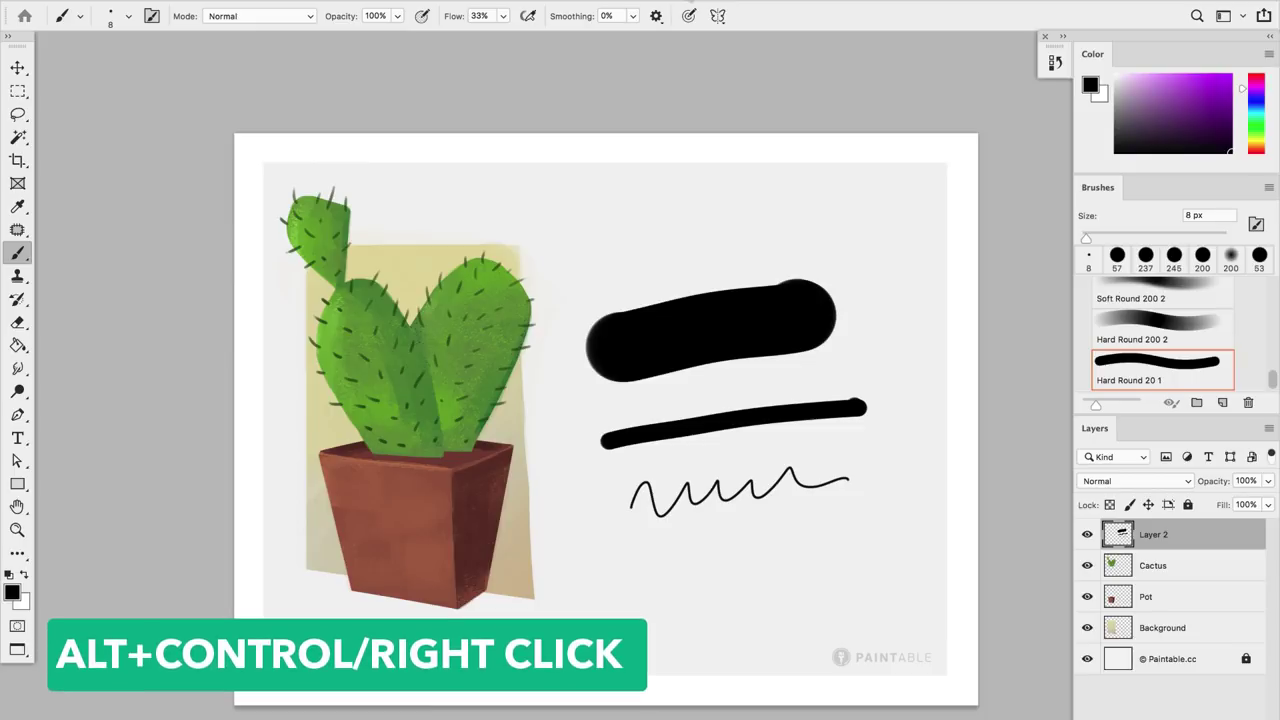
mouse_move(695, 309)
left_mouse_down()
mouse_move(912, 331)
mouse_move(700, 309)
mouse_move(880, 324)
left_mouse_up()
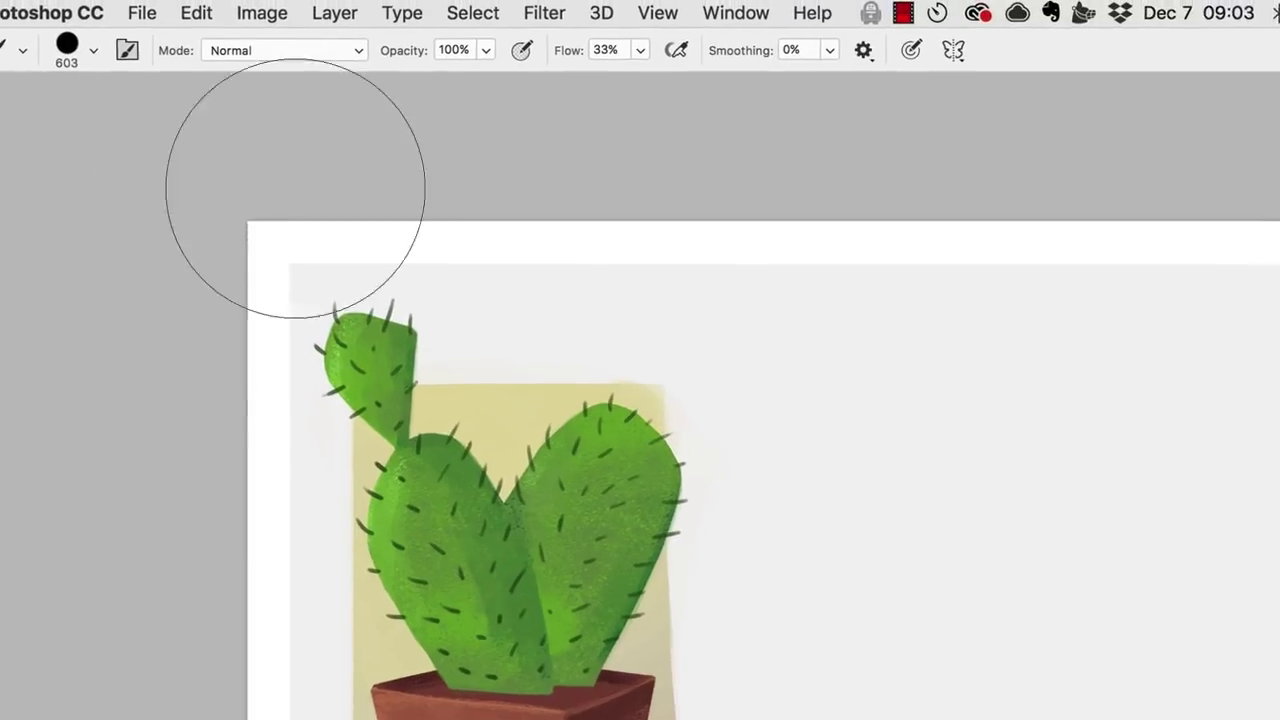
left_click(190, 12)
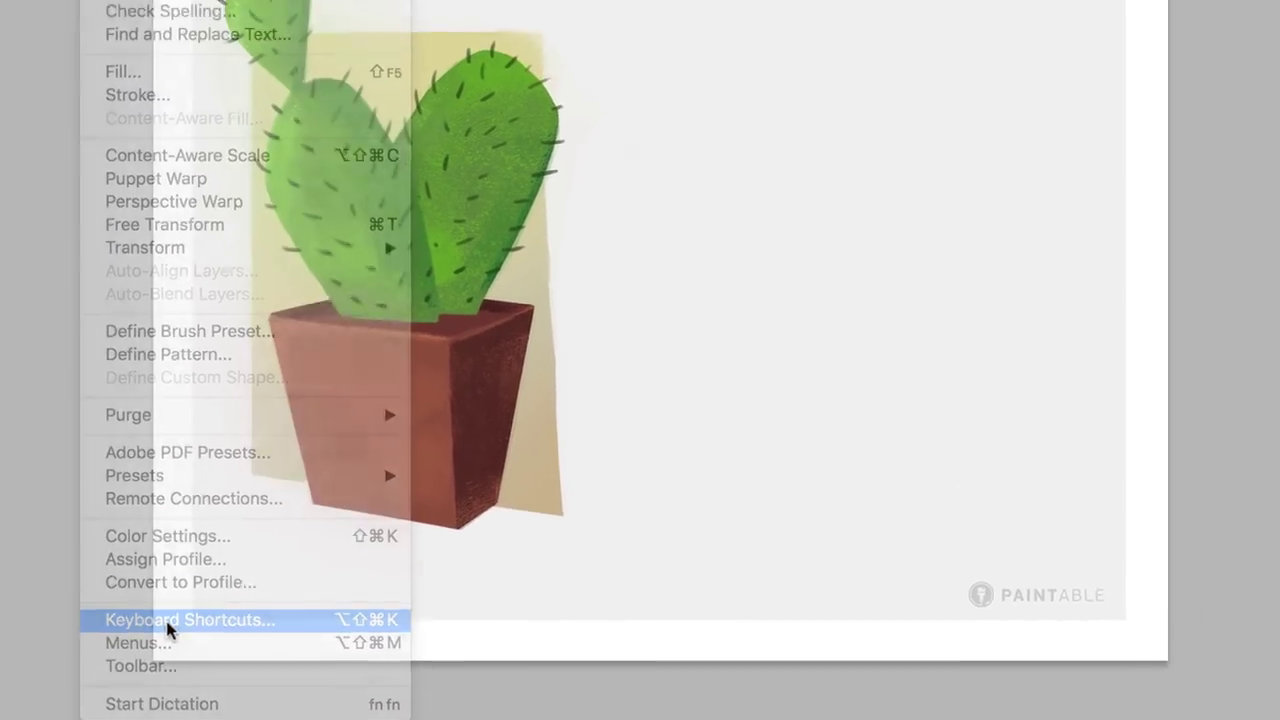
Step: List the Tools keyboard shortcuts and find Decrease Brush Size (N) and Increase Brush Size (H)
left_click(258, 595)
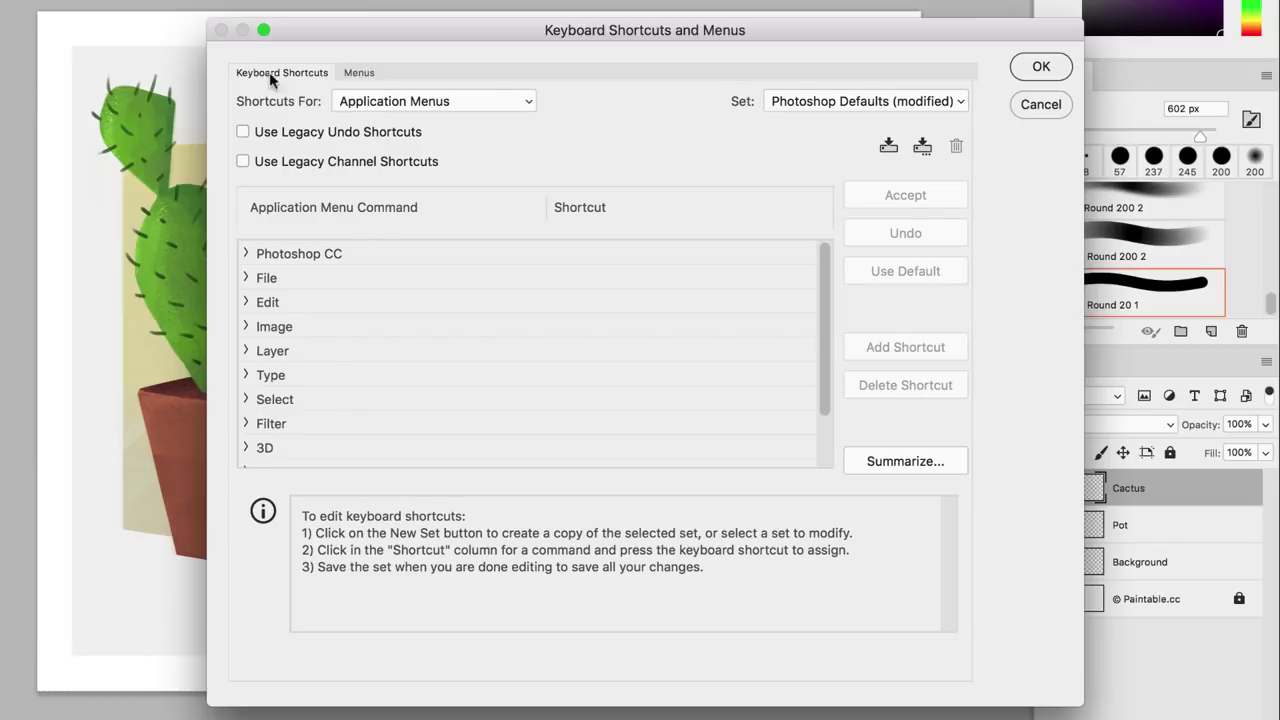
left_click(475, 104)
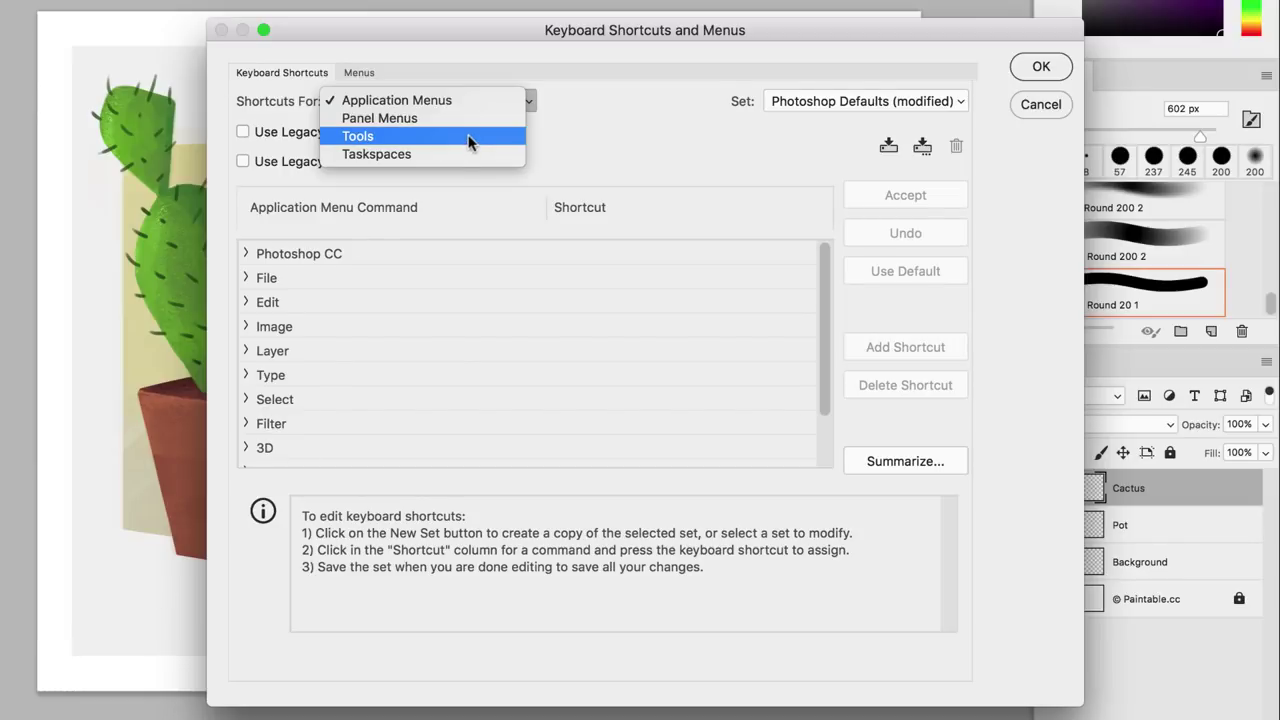
left_click(474, 136)
mouse_move(823, 254)
left_mouse_down()
mouse_move(817, 446)
mouse_move(828, 430)
left_mouse_up()
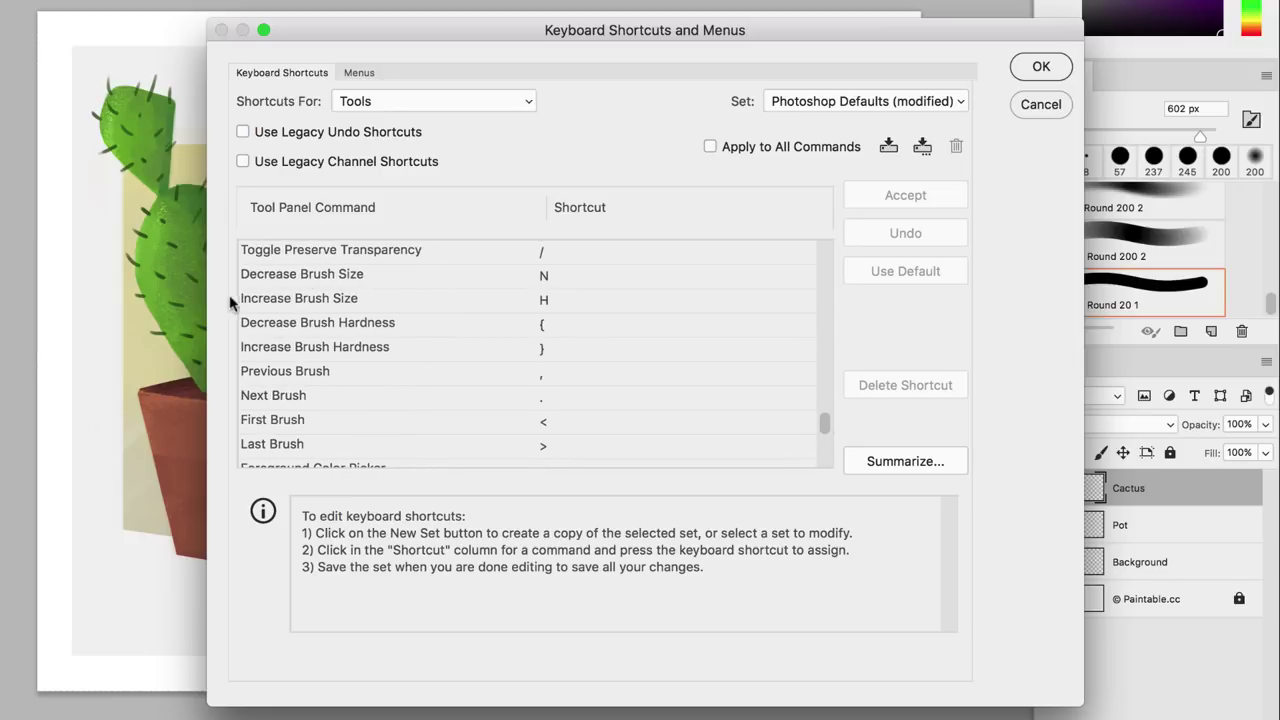
left_click(545, 280)
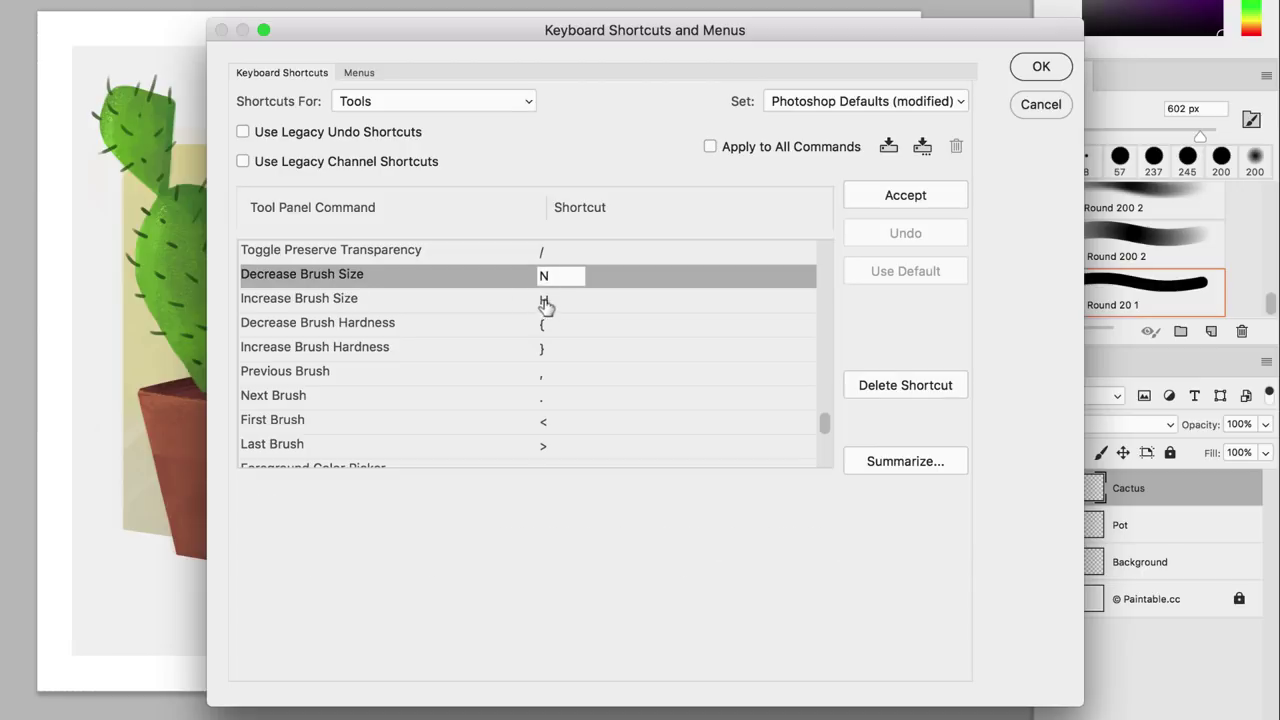
left_click(547, 300)
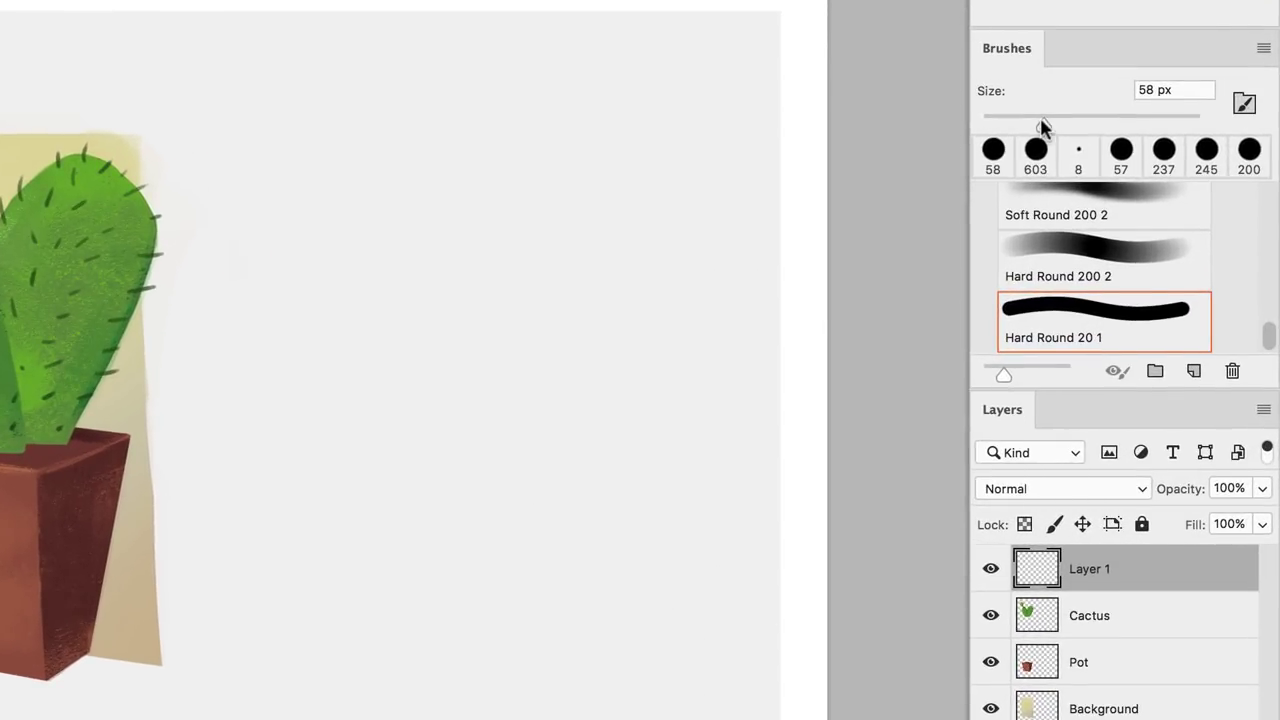
Step: Set the brush size to 500 px and paint a large black blob
mouse_move(1040, 117)
left_mouse_down()
mouse_move(1143, 132)
mouse_move(1186, 117)
left_mouse_up()
left_click(1178, 90)
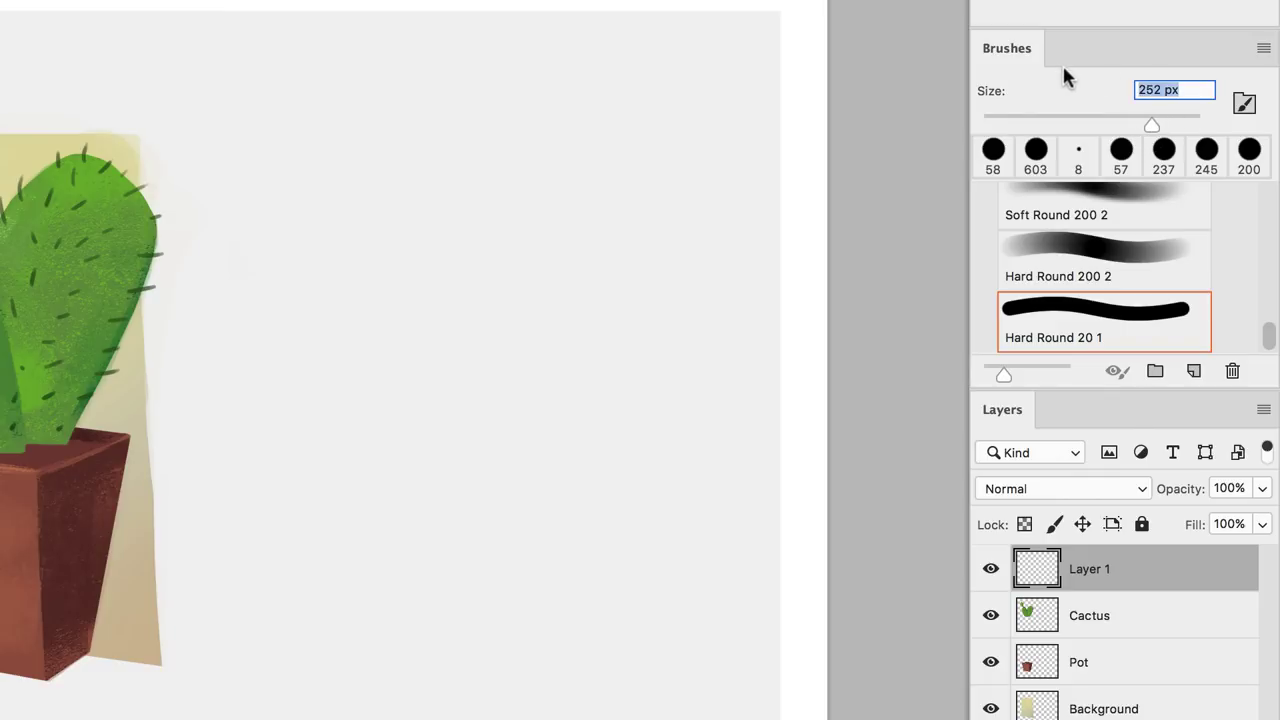
type("500")
key("Return")
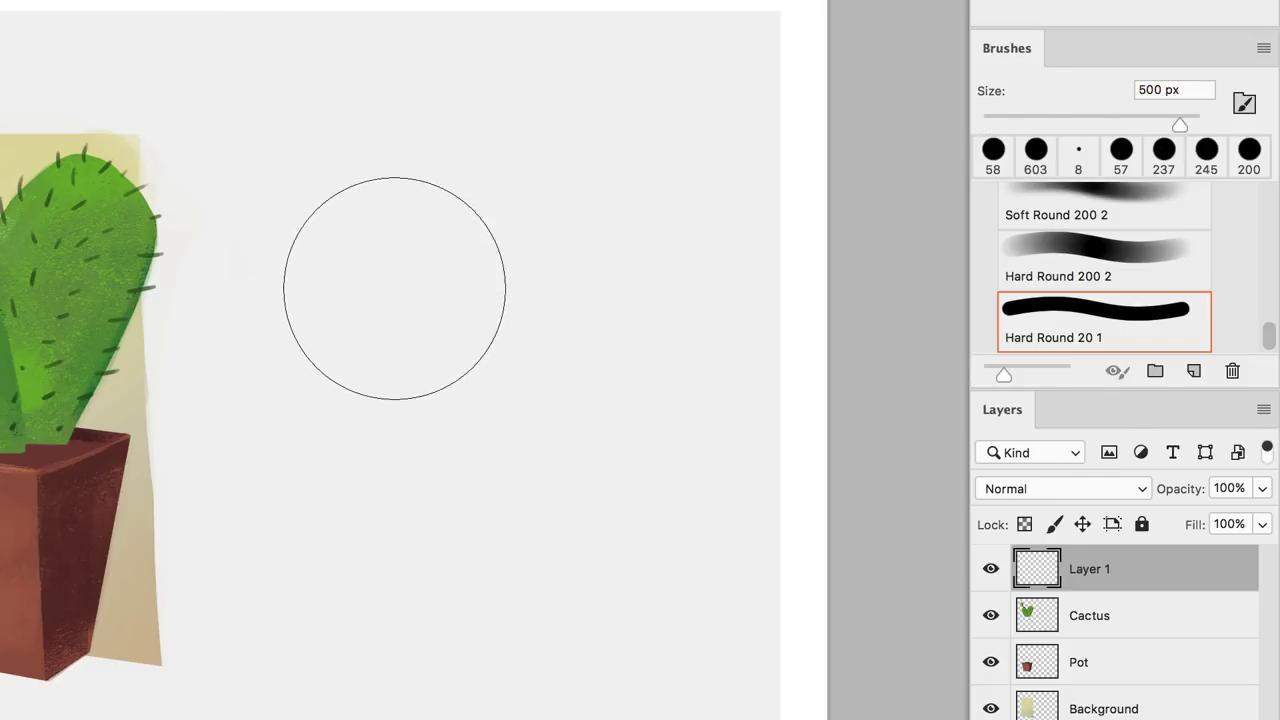
left_click_drag(394, 280, 509, 394)
Step: Set the brush to 100 px and paint a hard horizontal stroke above the blob
left_click(1187, 90)
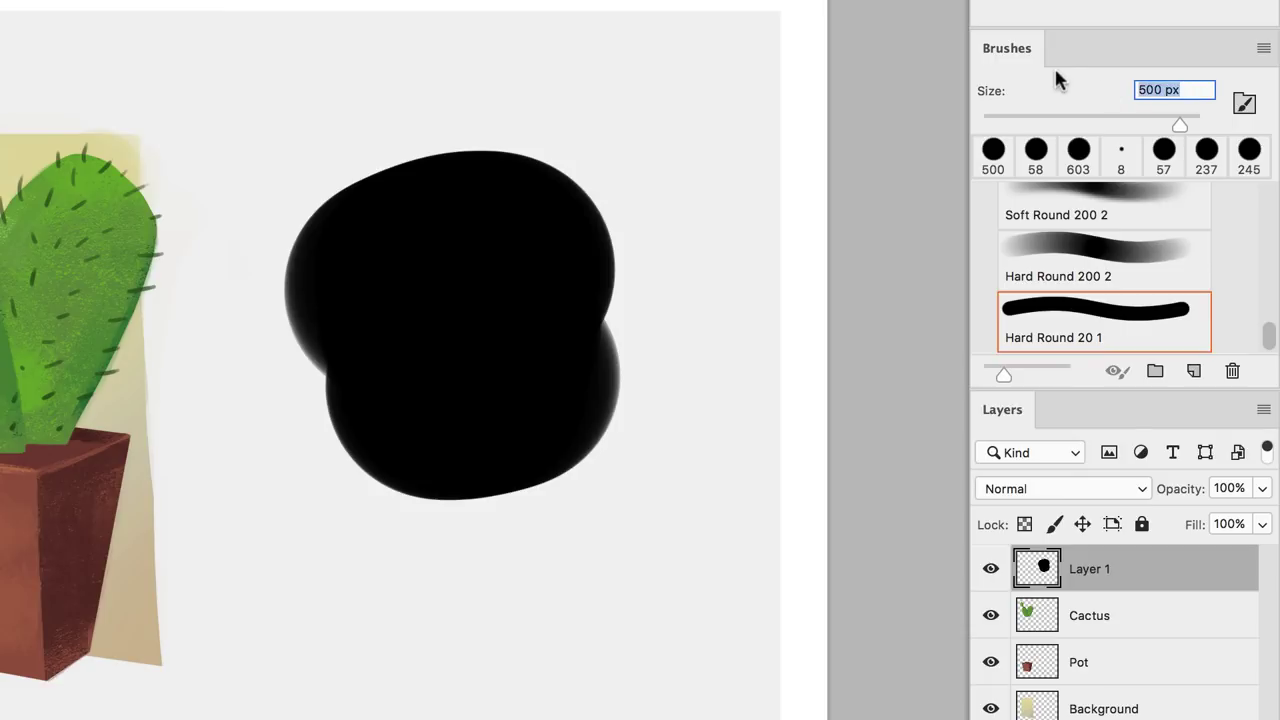
type("100")
key("Return")
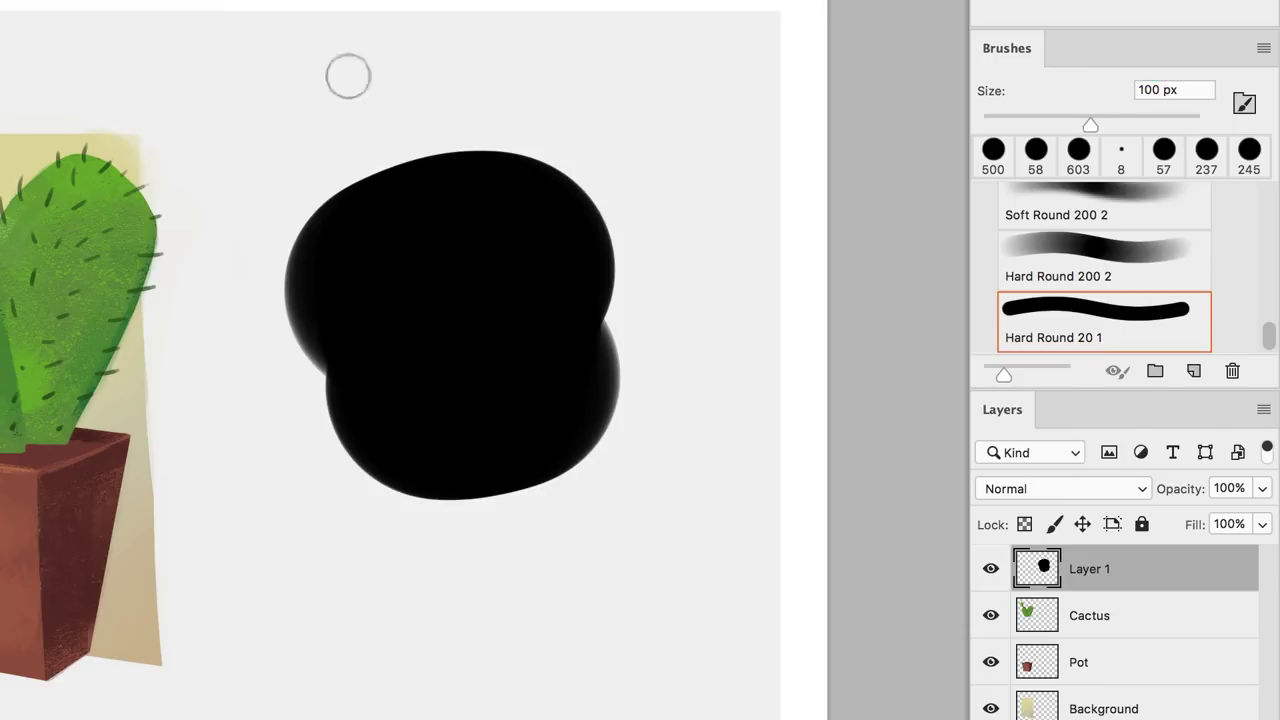
left_click_drag(283, 118, 596, 77)
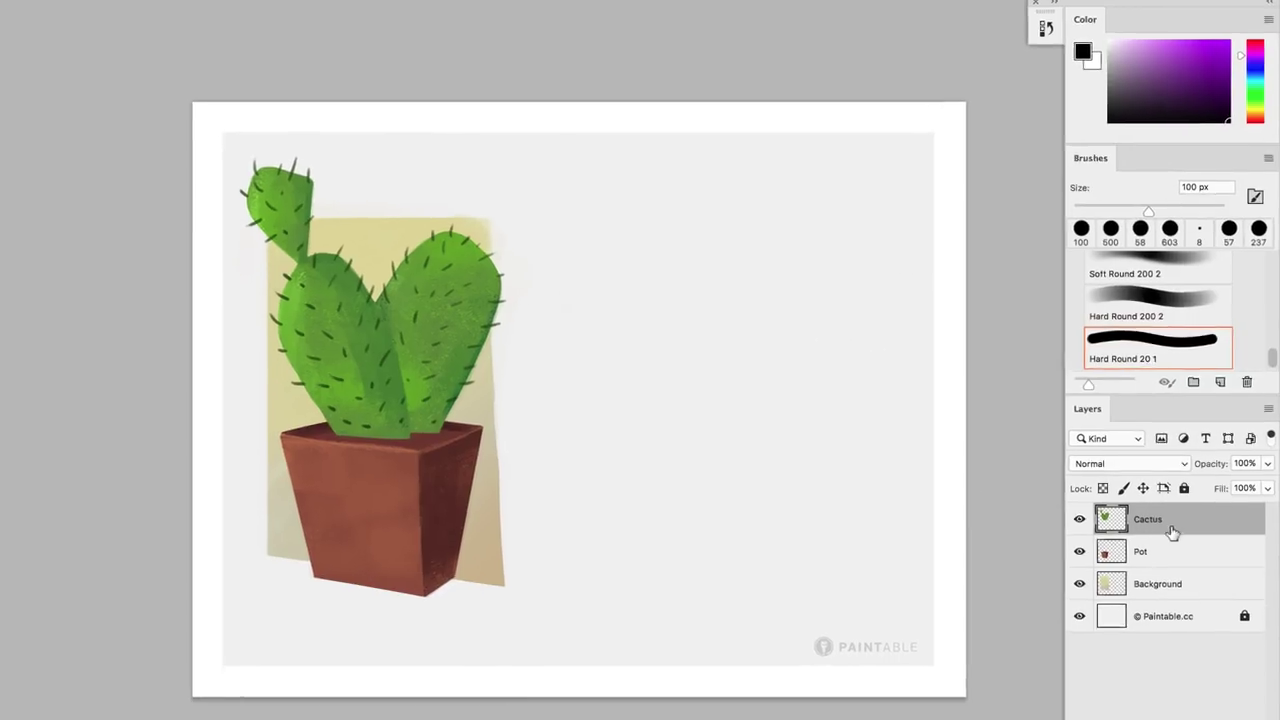
Step: Add Layer 1 and paint a purple patch right of the cactus with a 200 px hard round brush
left_click(1222, 716)
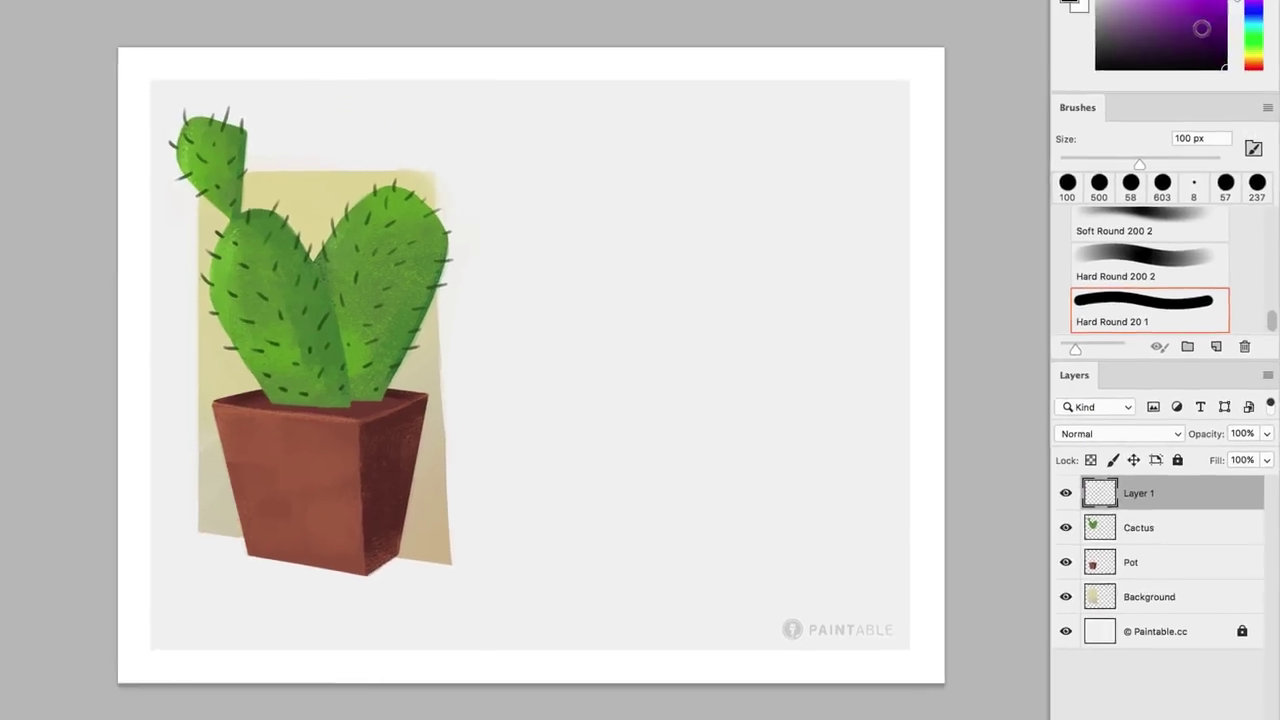
left_click(1207, 87)
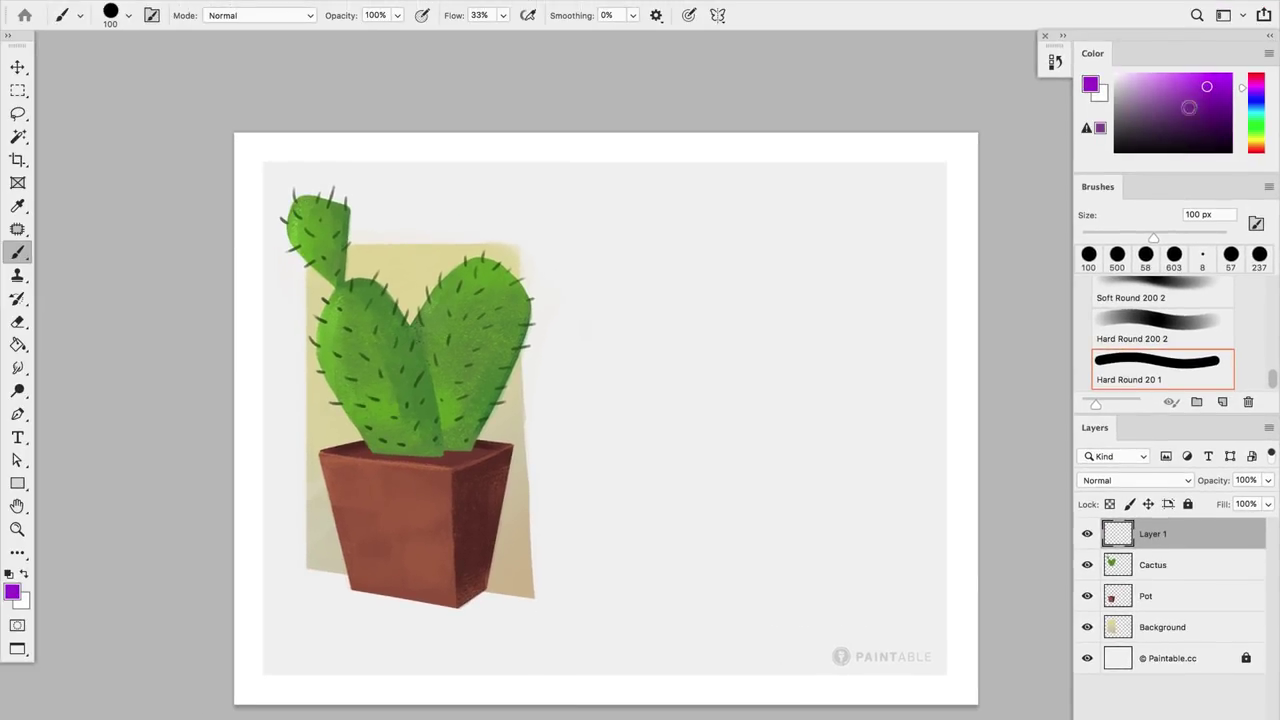
left_click(1166, 322)
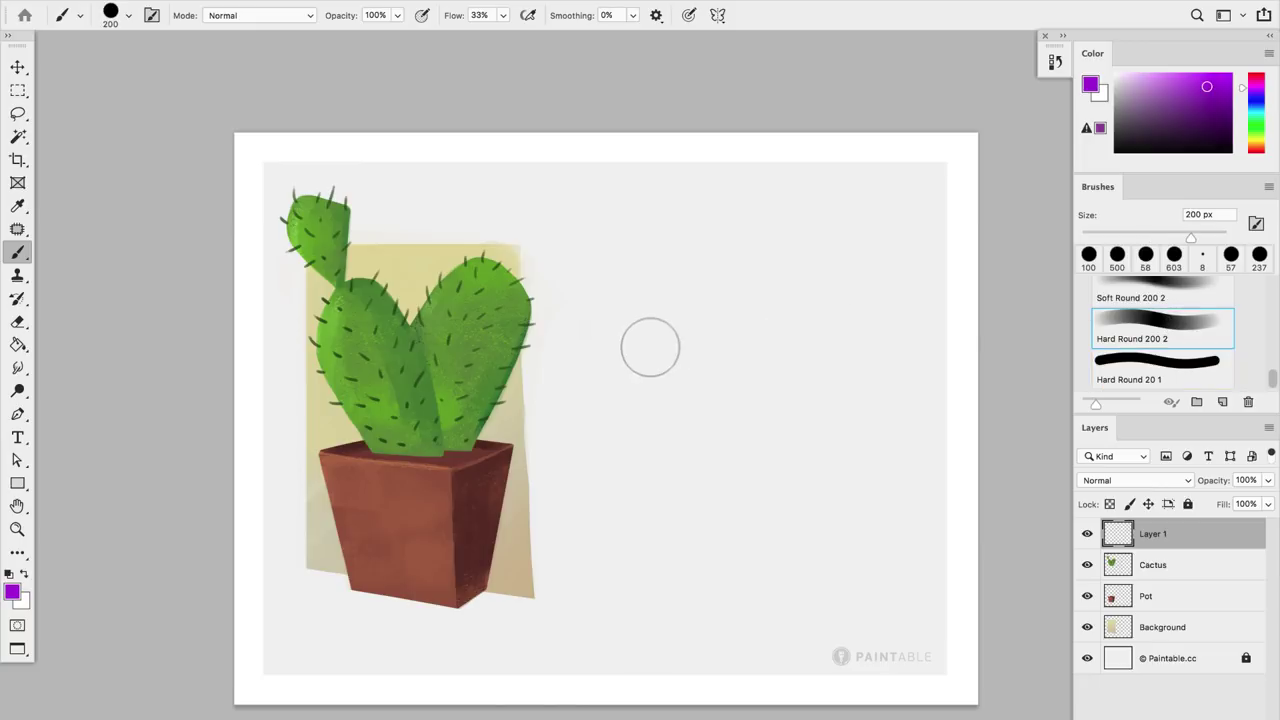
mouse_move(650, 347)
left_mouse_down()
mouse_move(640, 377)
mouse_move(644, 351)
mouse_move(656, 377)
mouse_move(700, 345)
left_mouse_up()
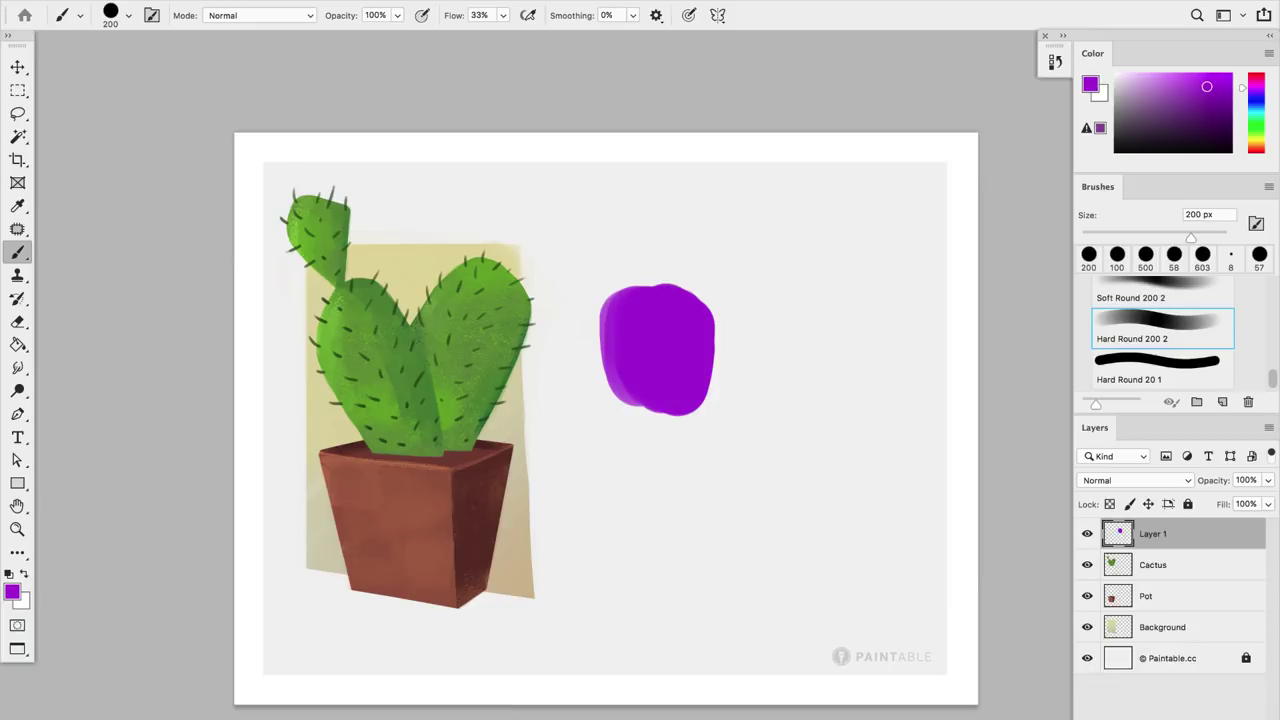
Step: Add Layer 2 with a cyan patch beside the purple, then add Layer 3 and paint grey test dabs
key("ctrl+shift+alt+n")
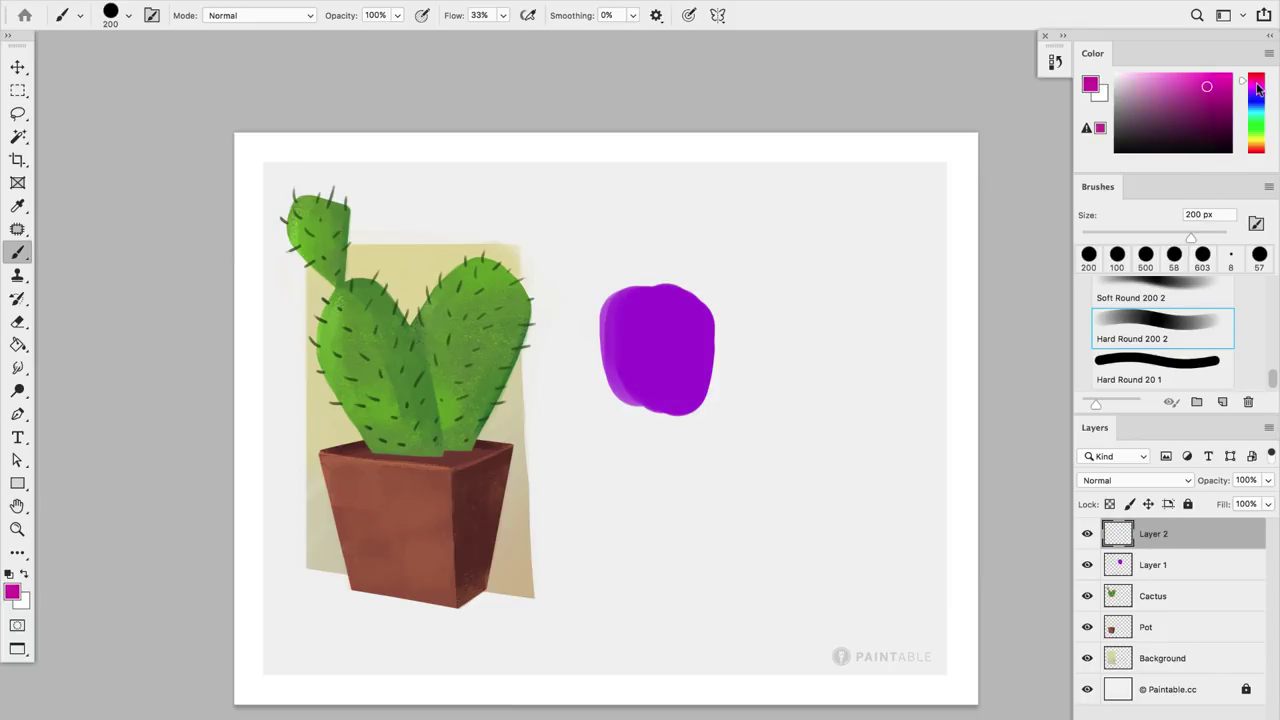
left_click(1259, 115)
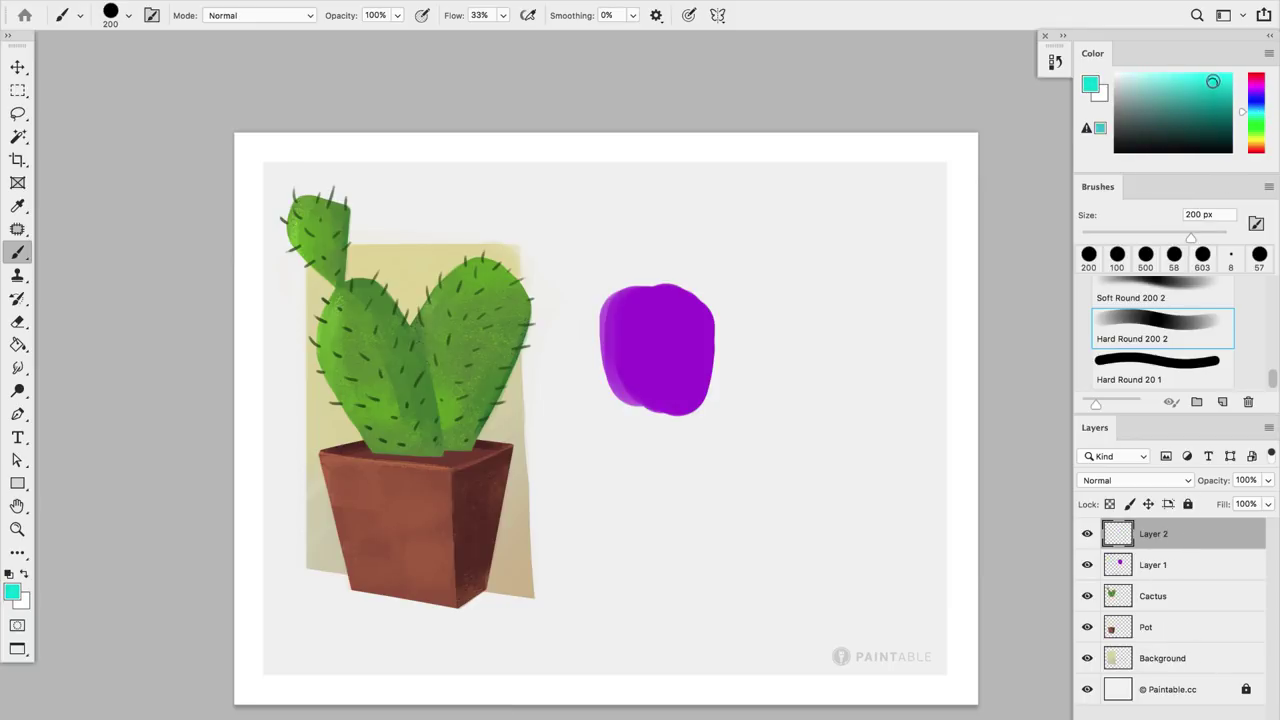
mouse_move(720, 300)
left_mouse_down()
mouse_move(732, 403)
mouse_move(758, 323)
mouse_move(763, 374)
mouse_move(783, 327)
mouse_move(788, 367)
left_mouse_up()
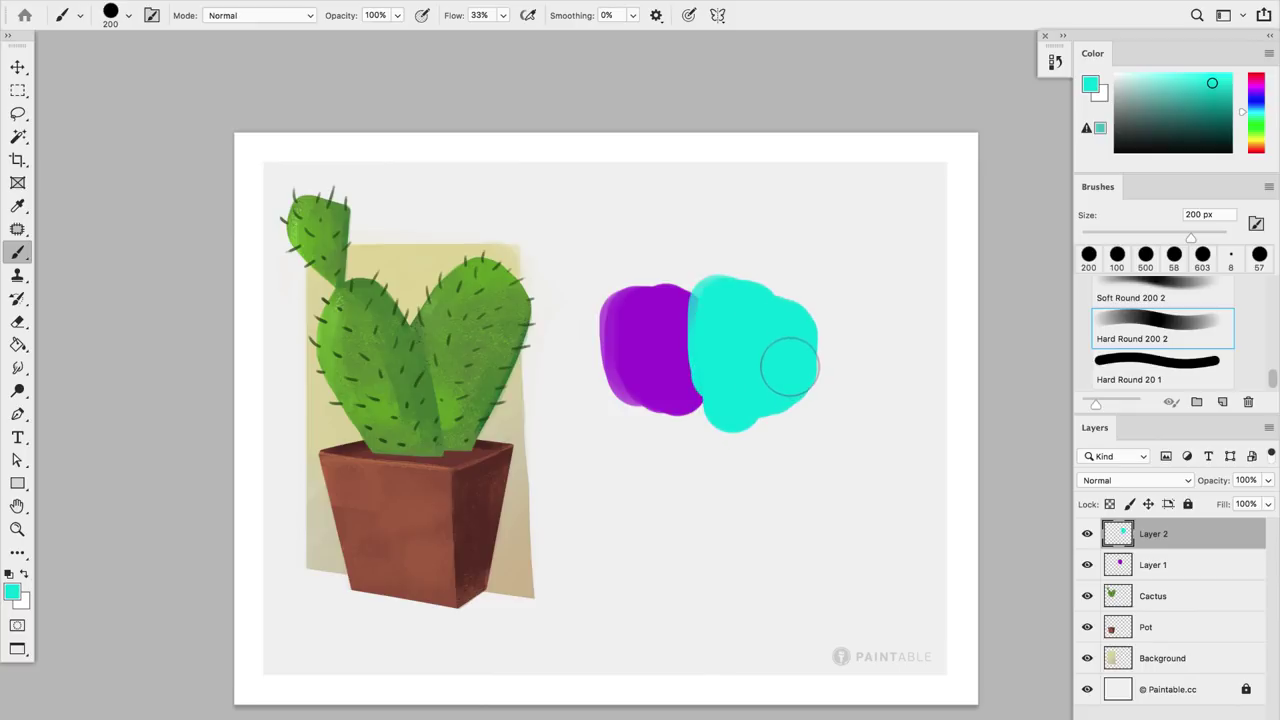
key("ctrl+shift+alt+n")
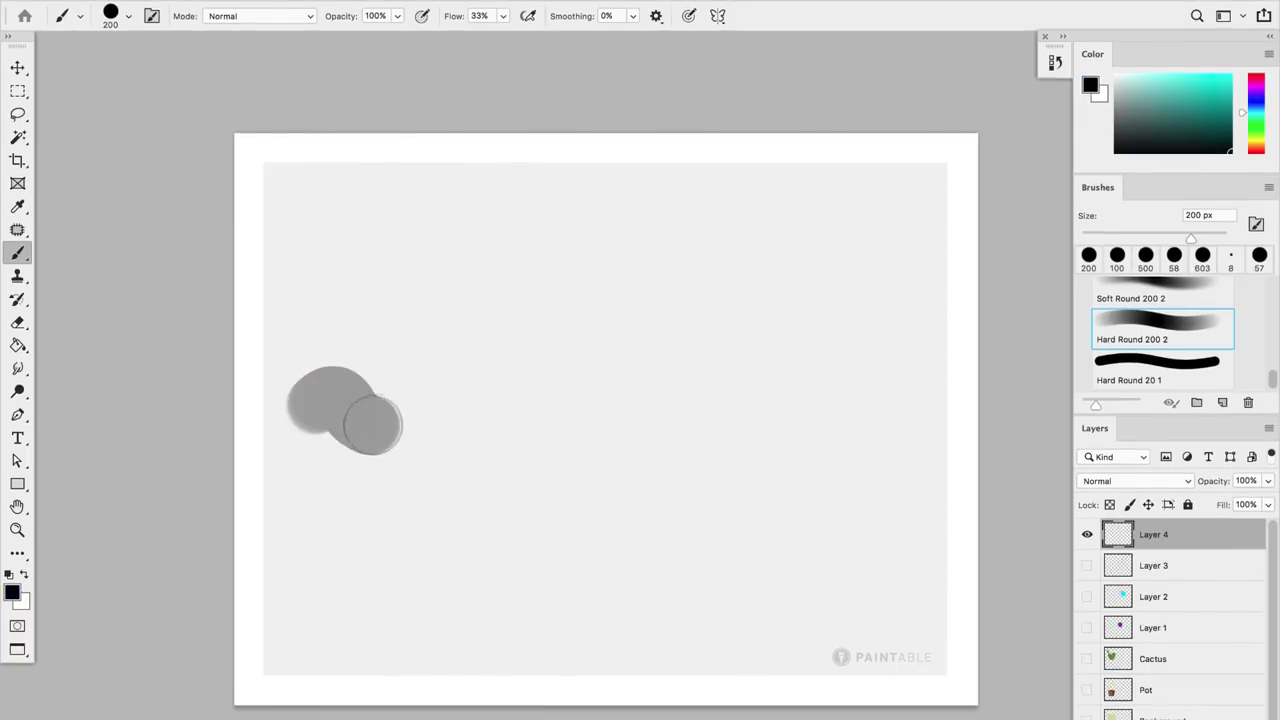
mouse_move(366, 423)
left_mouse_down()
mouse_move(506, 433)
mouse_move(558, 414)
mouse_move(702, 441)
mouse_move(836, 392)
left_mouse_up()
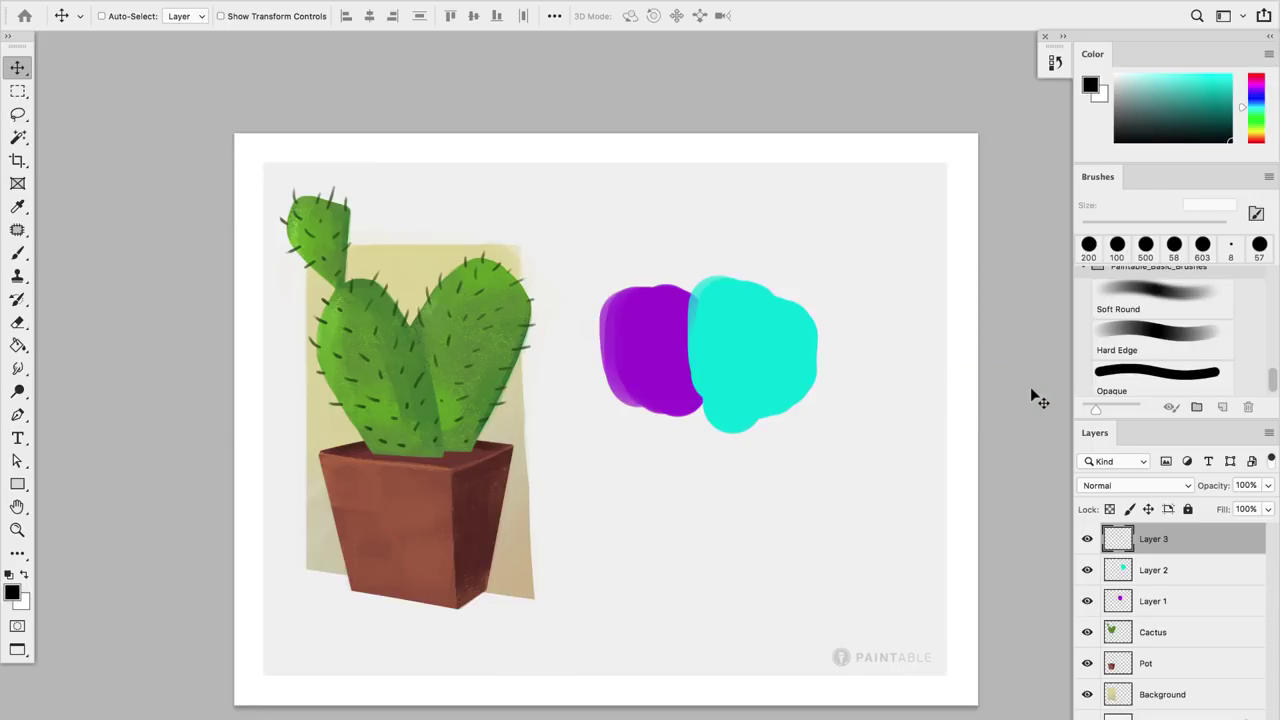
Step: Switch to the Brush tool and sample the purple from the purple patch
key("b")
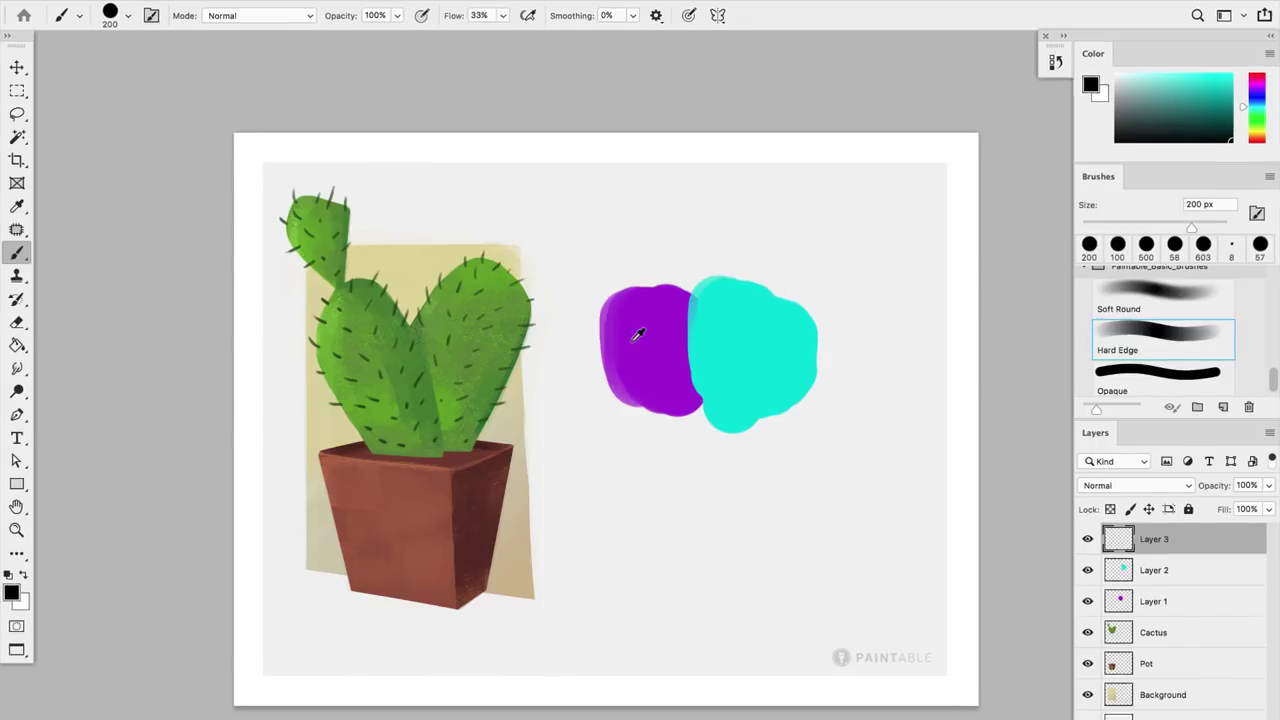
key("alt")
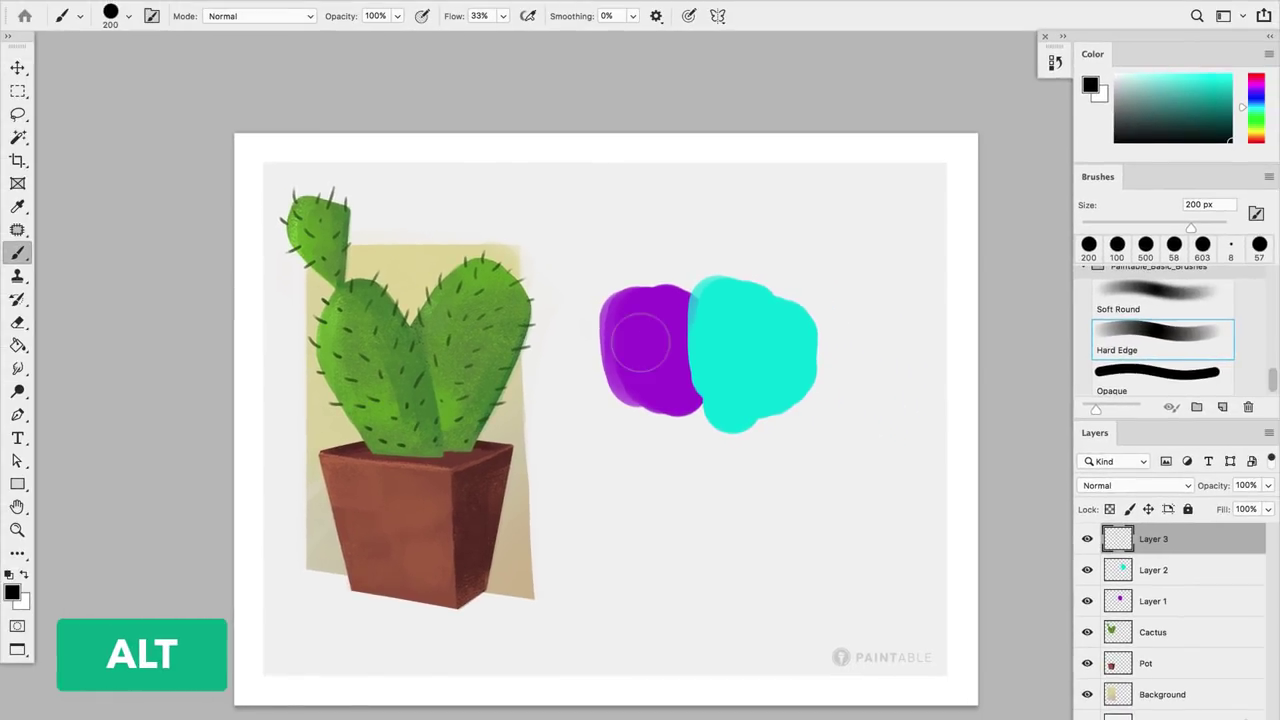
left_click(646, 336, "alt")
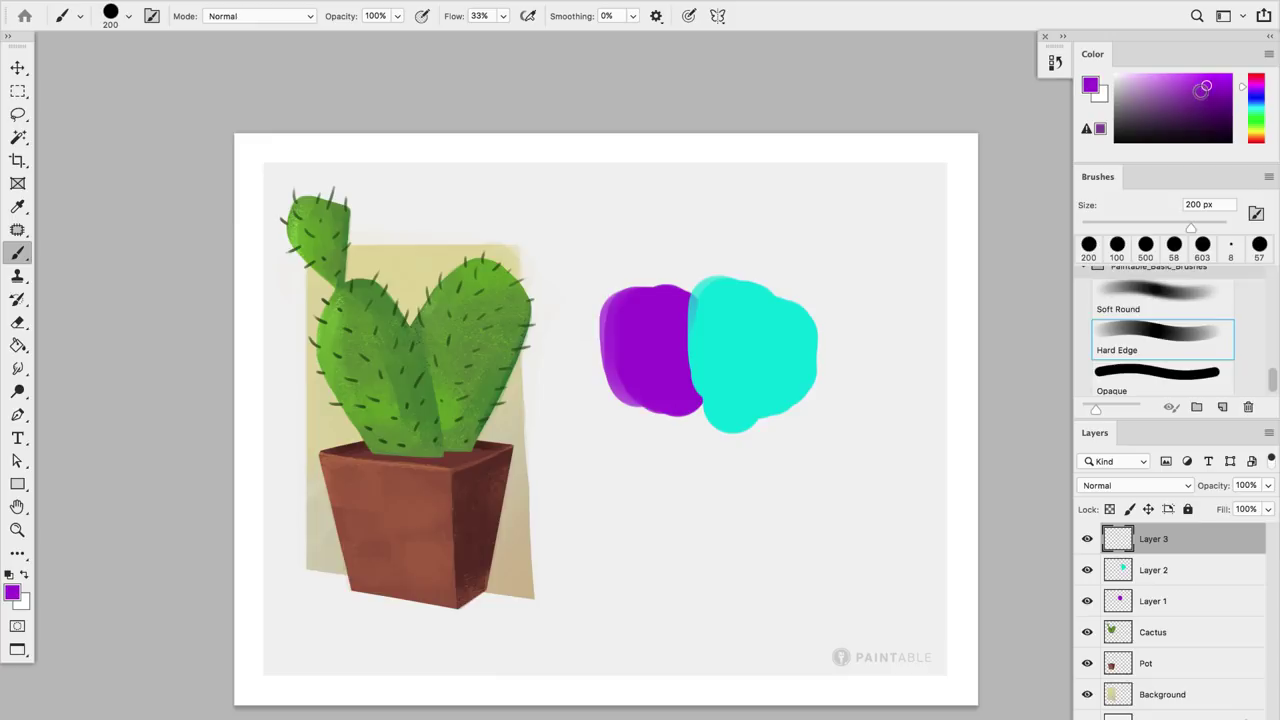
Step: Try lavender and purple trial strokes over the patches using different purple shades
left_click(1197, 115)
left_click(1198, 90)
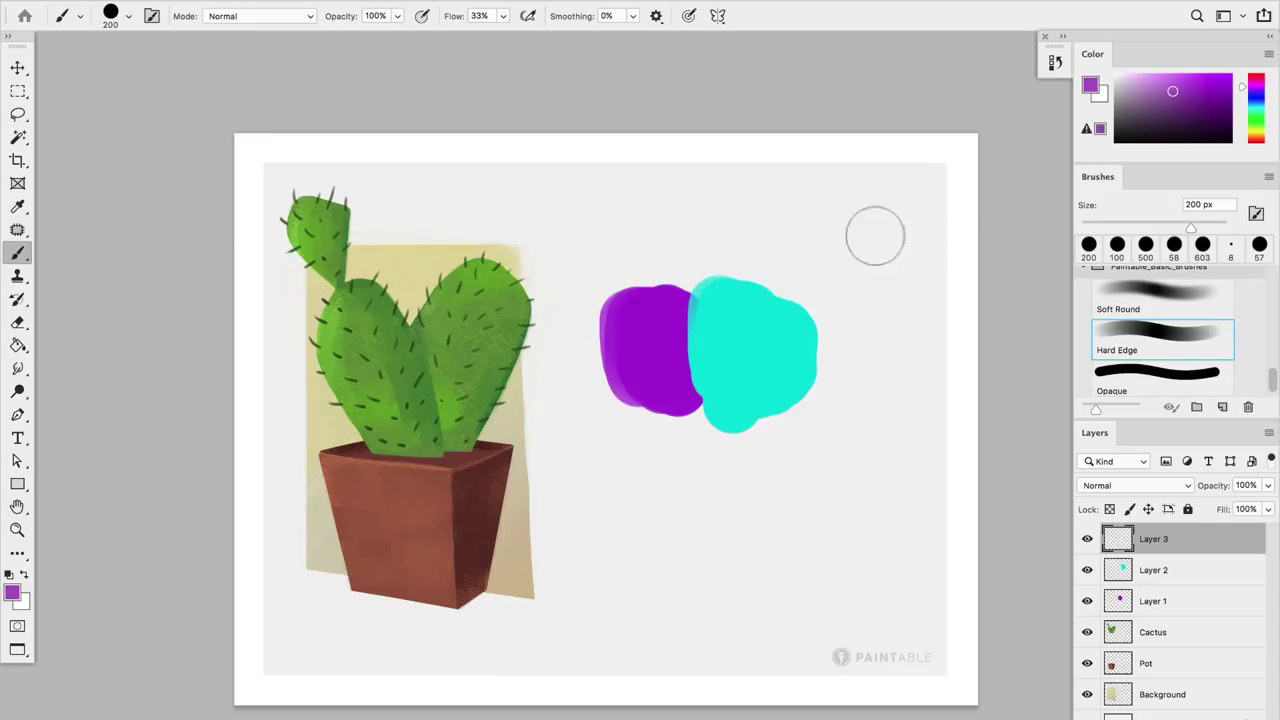
mouse_move(671, 335)
left_mouse_down()
mouse_move(678, 290)
mouse_move(694, 300)
left_mouse_up()
mouse_move(734, 259)
left_mouse_down()
mouse_move(716, 300)
mouse_move(728, 280)
left_mouse_up()
left_click(1204, 128)
Step: Undo the trial strokes, enlarge the brush to about 296 px and paint a translucent purple band
key("ctrl+z")
key("ctrl+z")
key("ctrl+z")
left_click(645, 333, "alt")
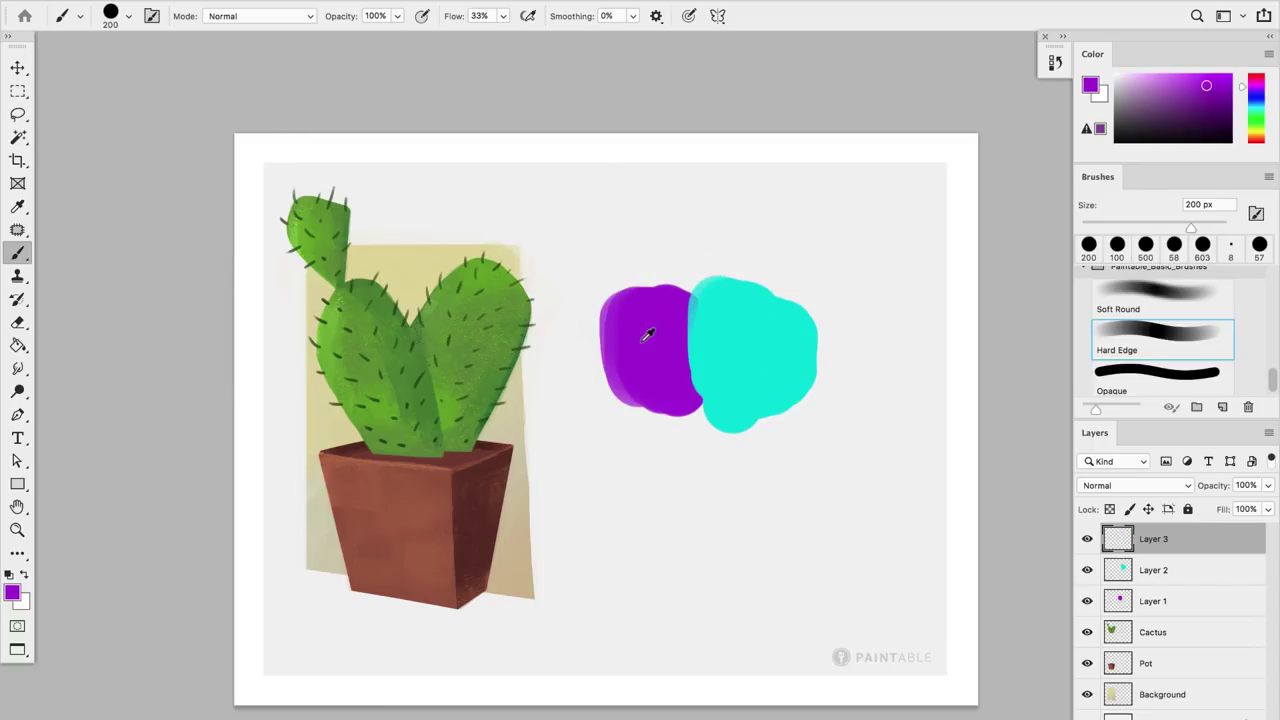
mouse_move(648, 335)
left_mouse_down()
mouse_move(686, 343)
mouse_move(694, 286)
mouse_move(708, 384)
left_mouse_up()
left_click_drag(702, 278, 706, 416)
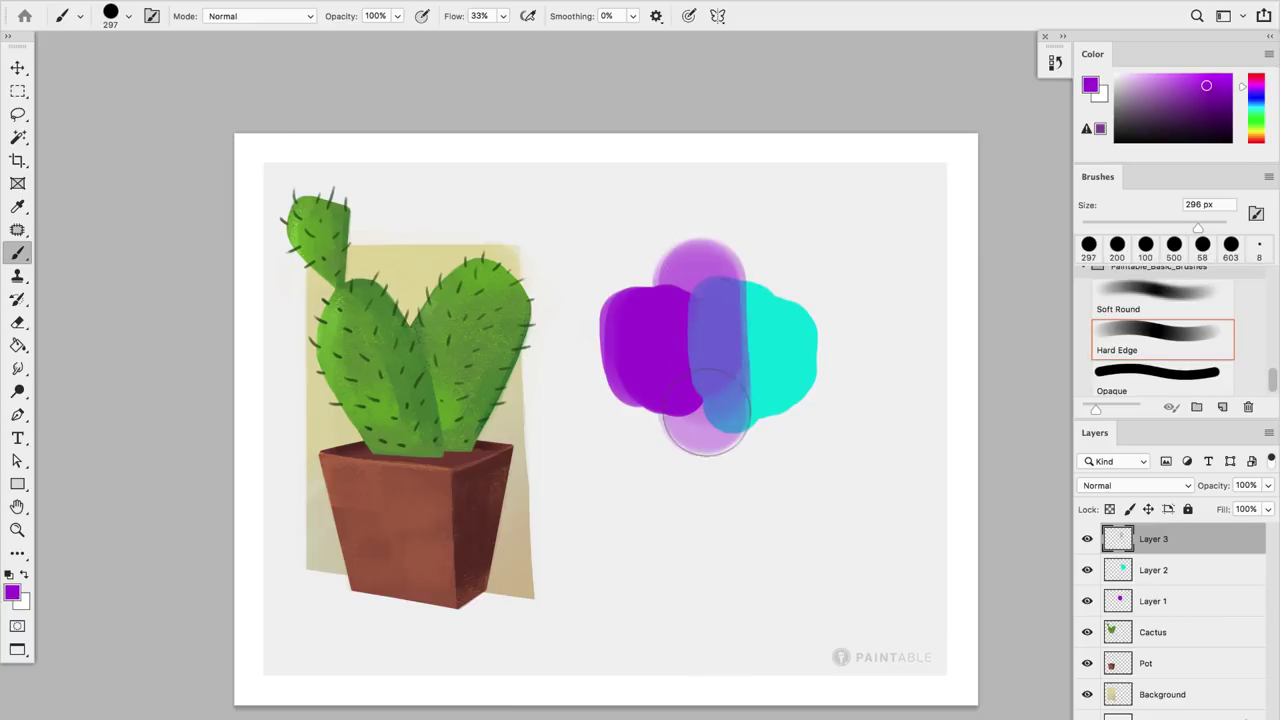
Step: Paint vertical strokes through the purple patch and blend using sampled purple and blue-violet
left_click(728, 330, "alt")
mouse_move(718, 337)
left_mouse_down()
mouse_move(683, 331)
mouse_move(700, 370)
mouse_move(699, 307)
mouse_move(704, 382)
mouse_move(697, 305)
left_mouse_up()
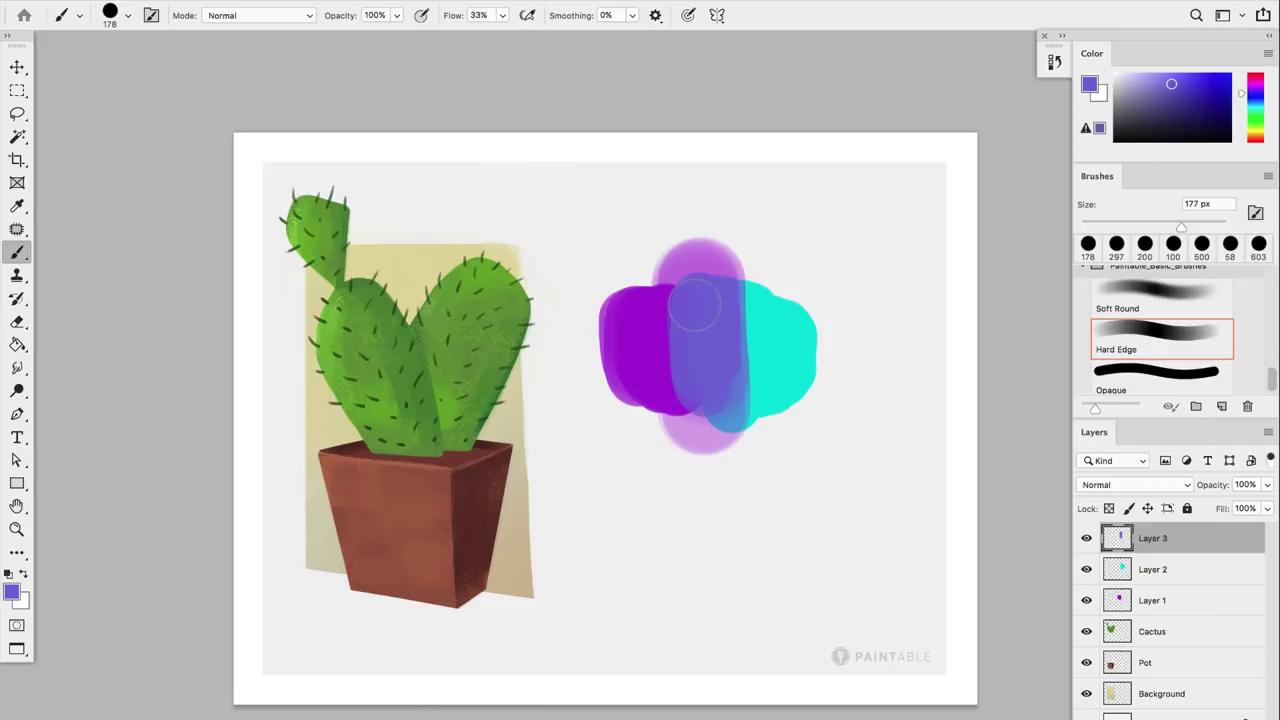
left_click(660, 322, "alt")
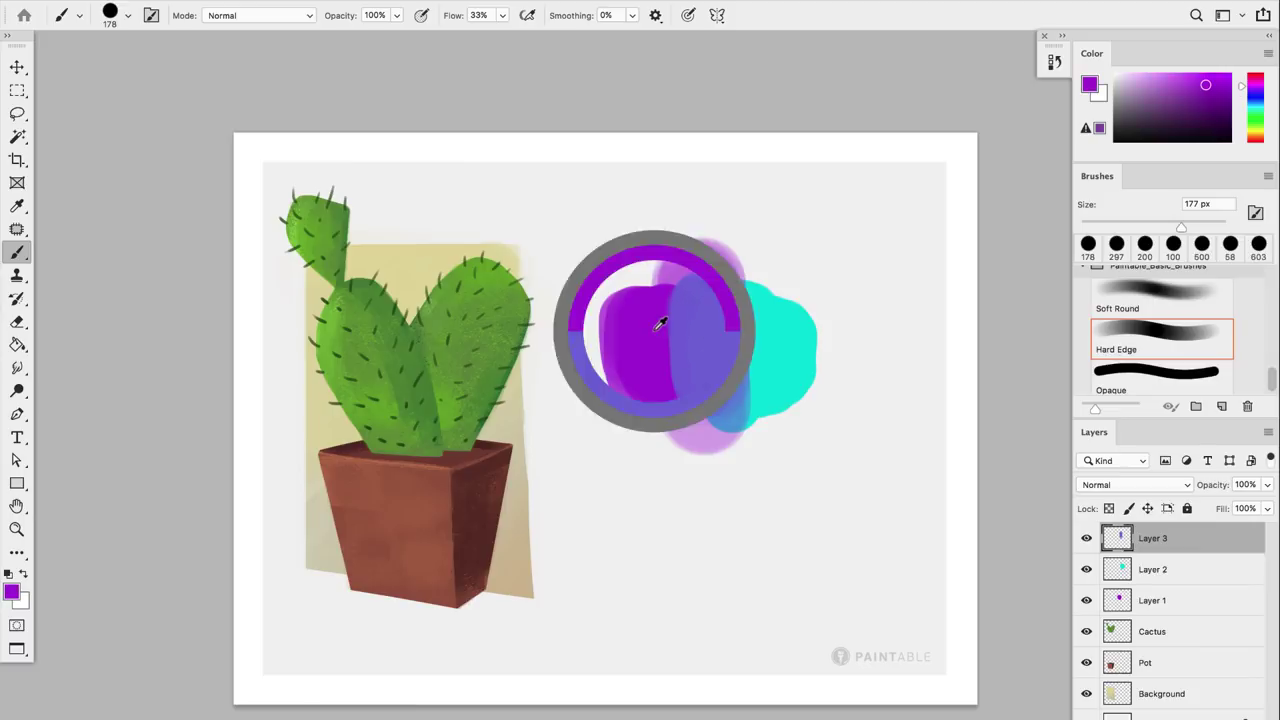
mouse_move(668, 292)
left_mouse_down()
mouse_move(678, 390)
mouse_move(670, 297)
mouse_move(670, 370)
left_mouse_up()
left_click(673, 336, "alt")
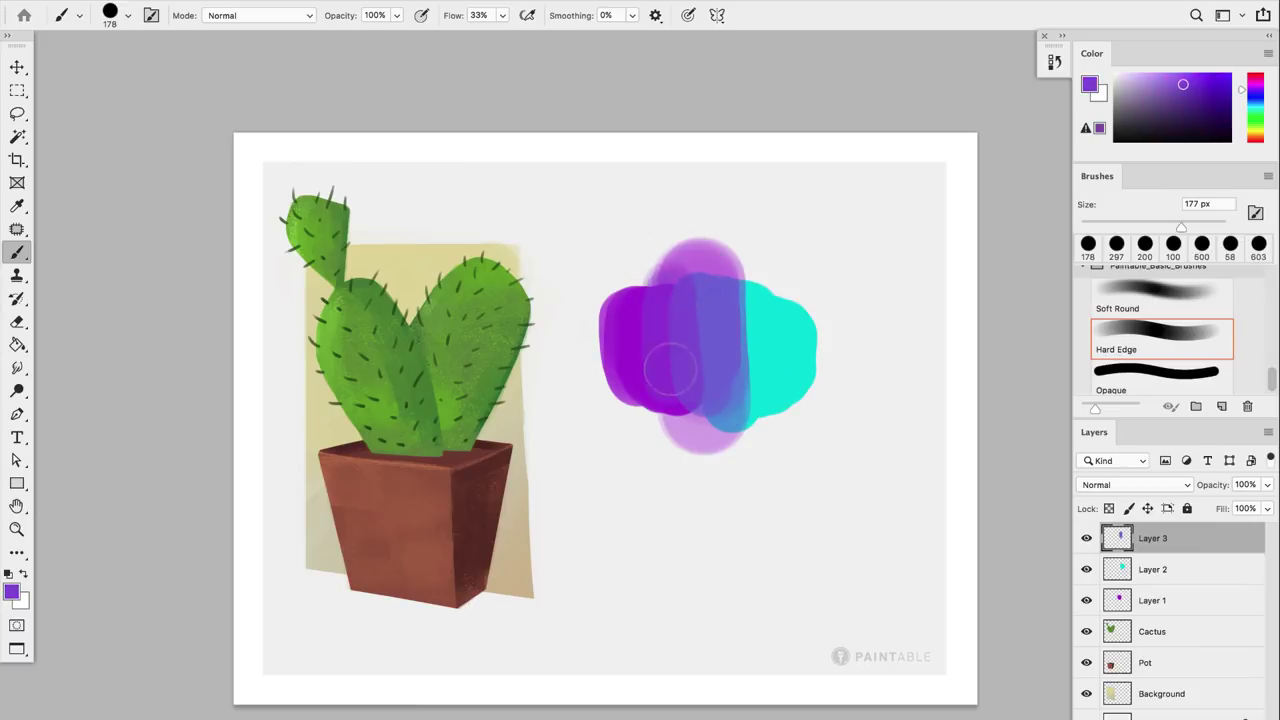
left_click(642, 320, "alt")
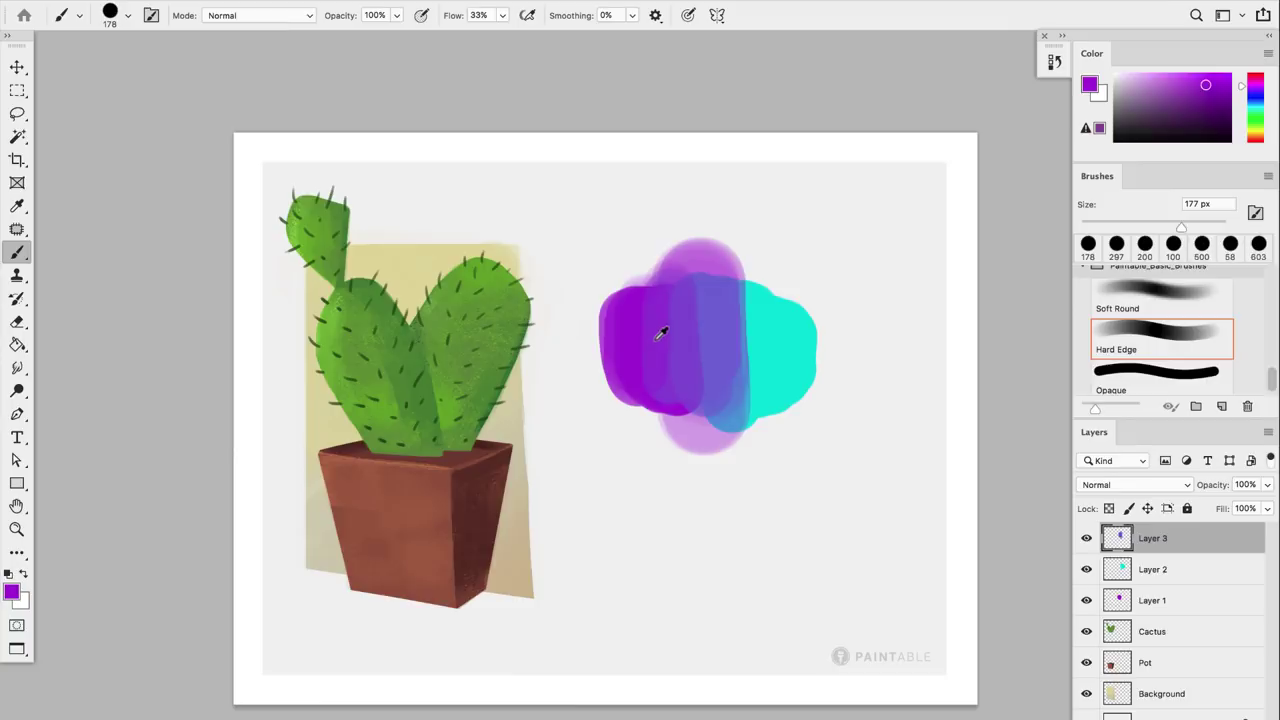
left_click_drag(745, 265, 765, 405)
Step: Shrink the brush to about 106 px and switch to a soft round brush
left_click(742, 312, "alt")
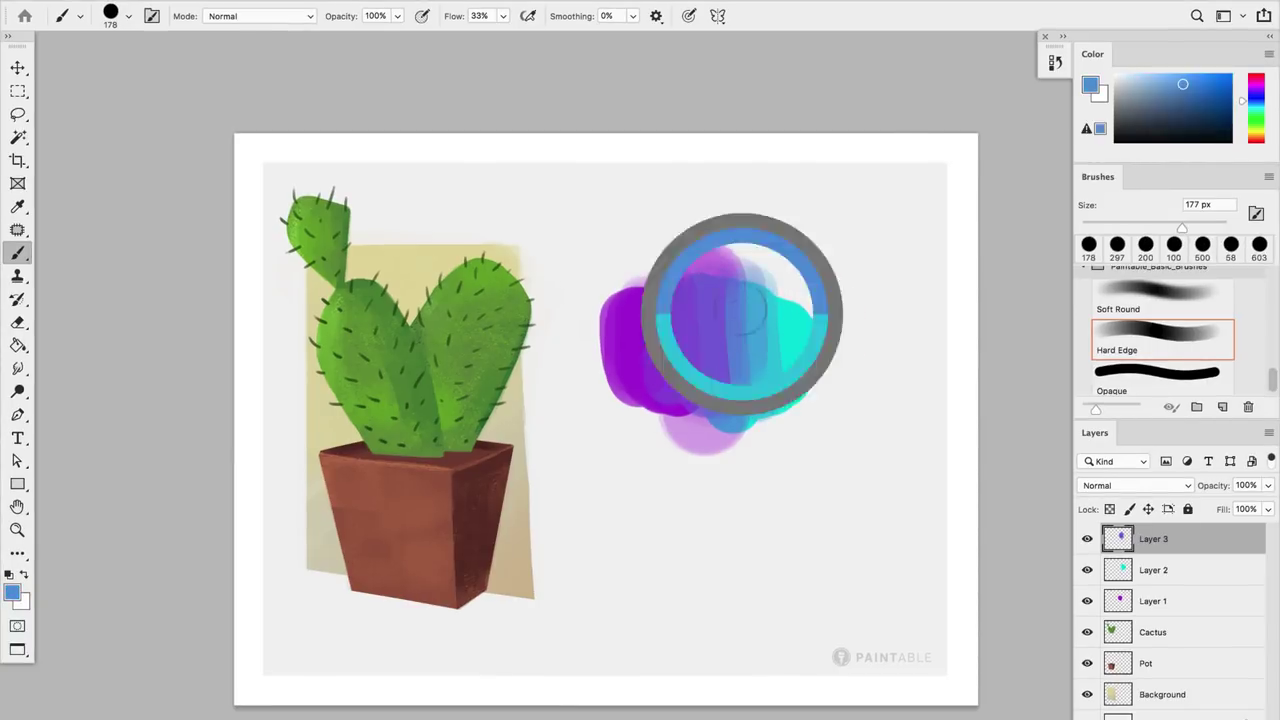
left_click(731, 314, "alt")
left_click_drag(734, 317, 712, 320)
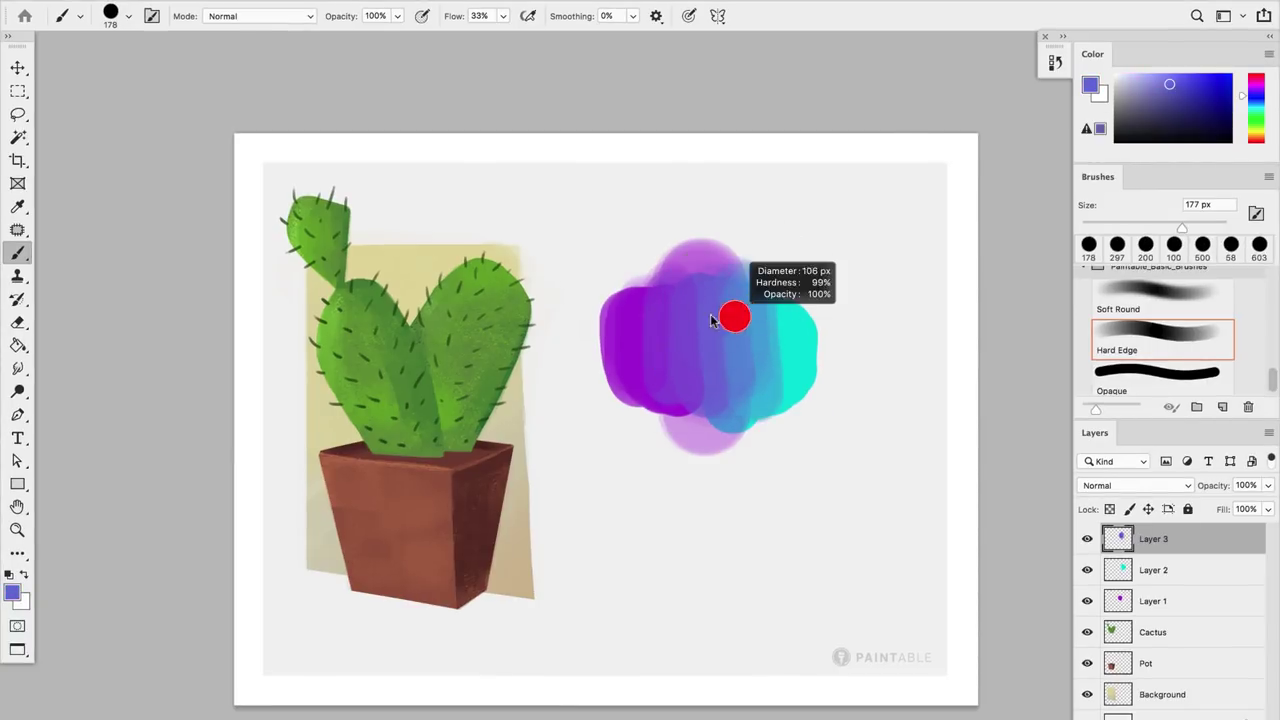
left_click(1120, 306)
Step: Sample cyan and blue tones from the blend near the cyan patch
left_click(782, 317, "alt")
left_click(767, 323, "alt")
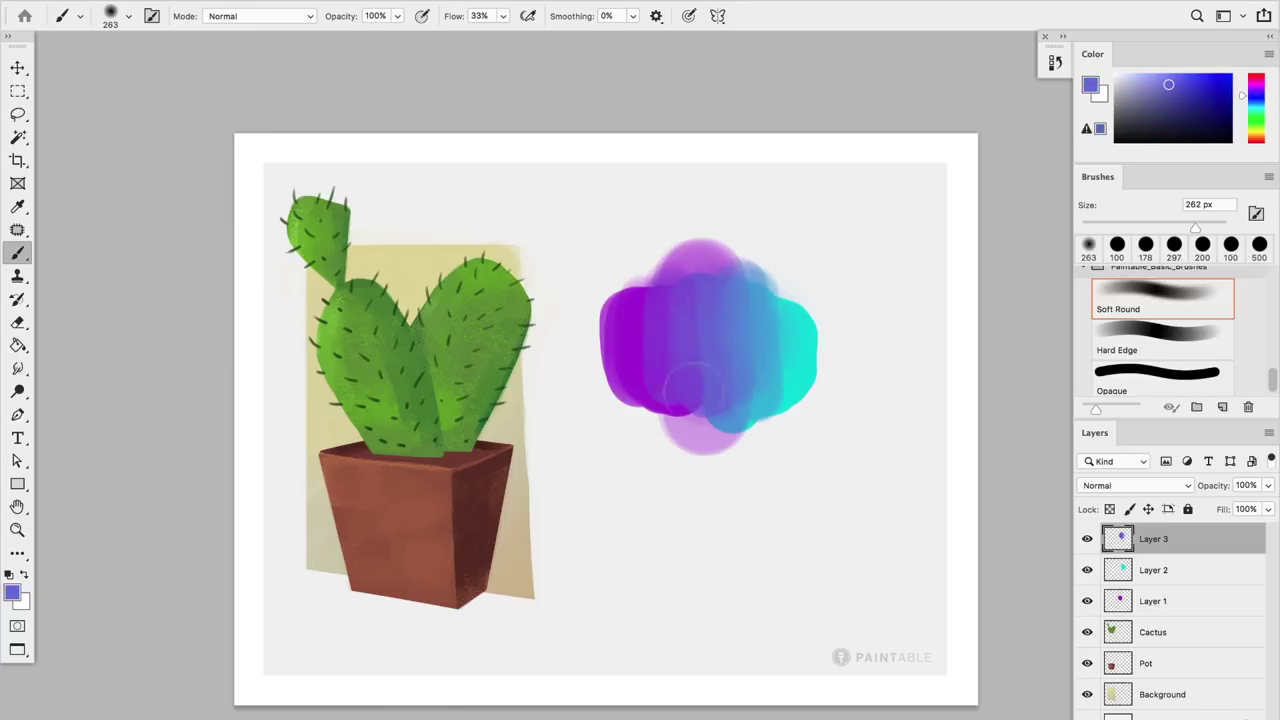
left_click(766, 328, "alt")
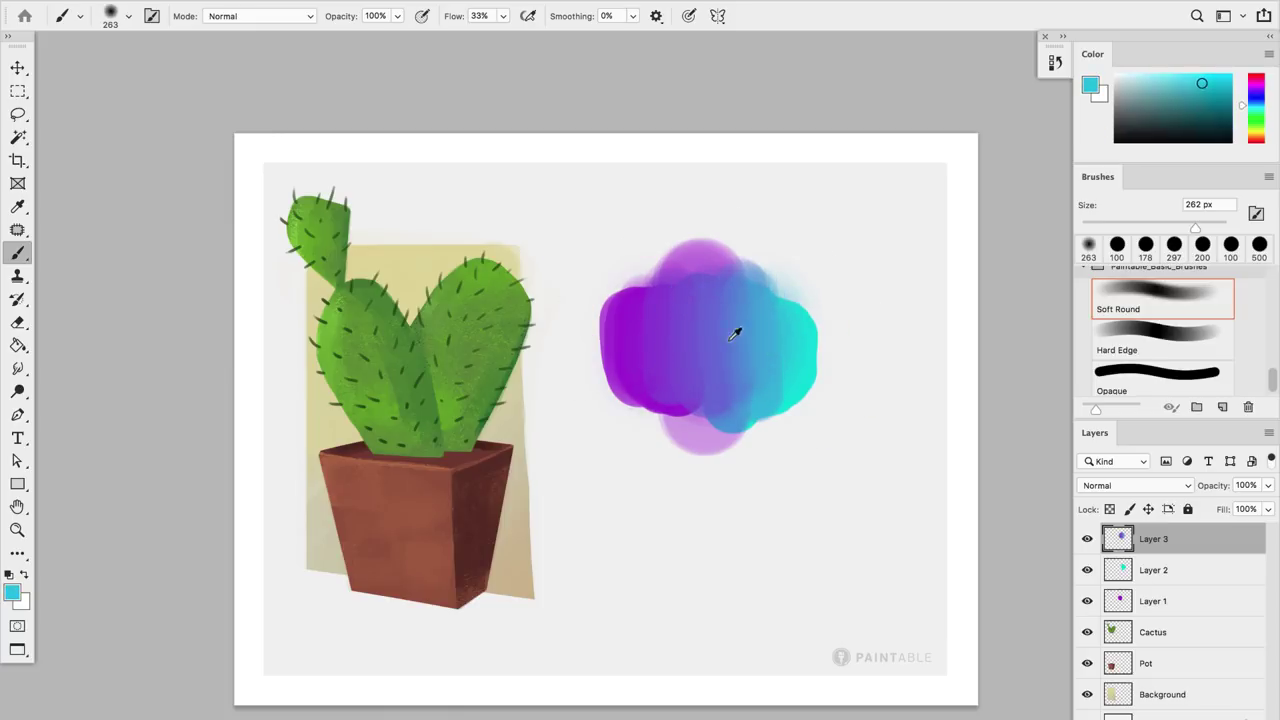
left_click(770, 344, "alt")
left_click(777, 350, "alt")
key("e")
left_click(1131, 380)
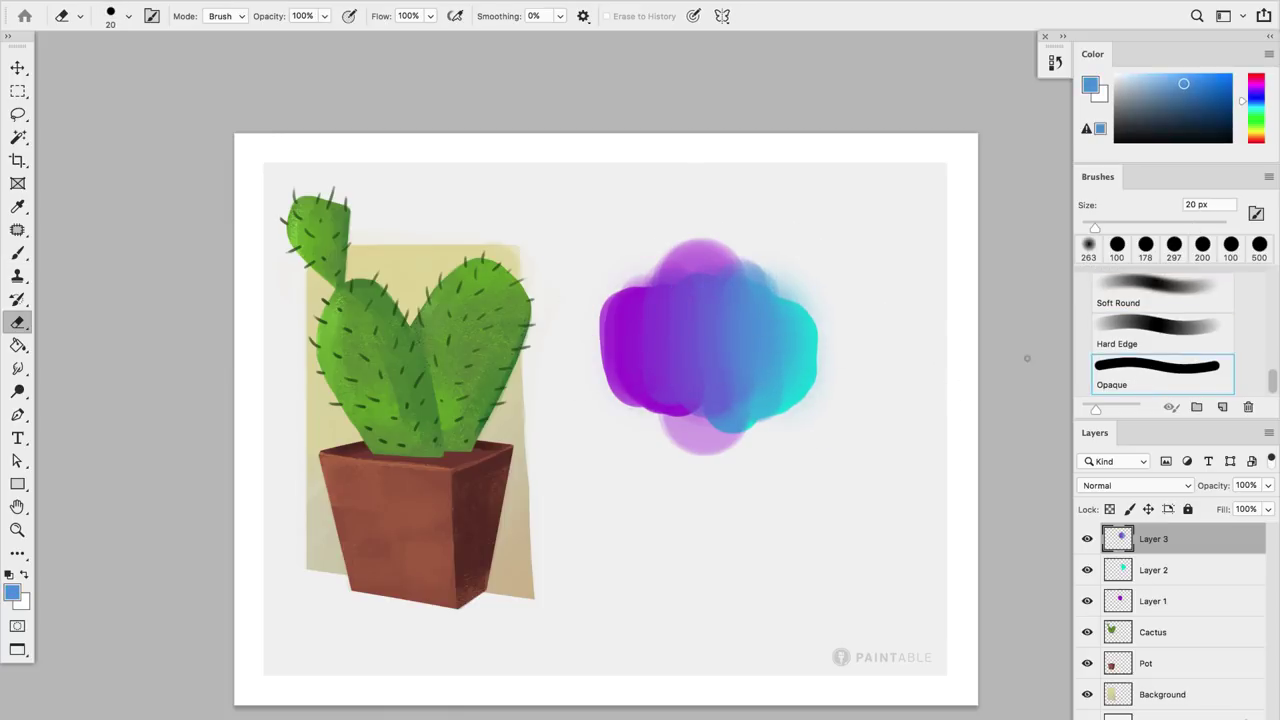